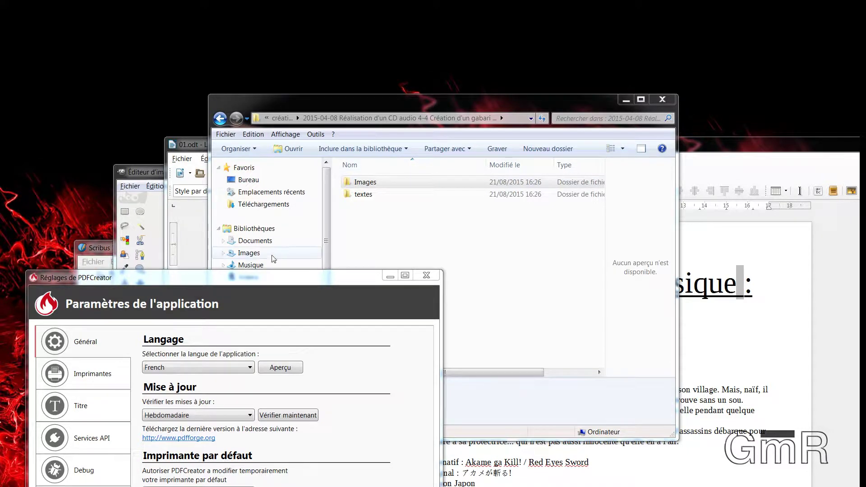
Look through the contents of the Images and textes project folders
left_click(361, 182)
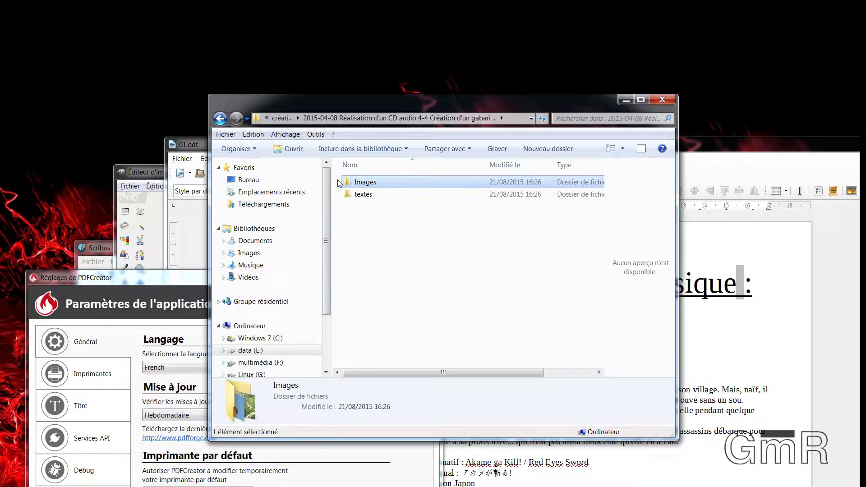
double_click(351, 184)
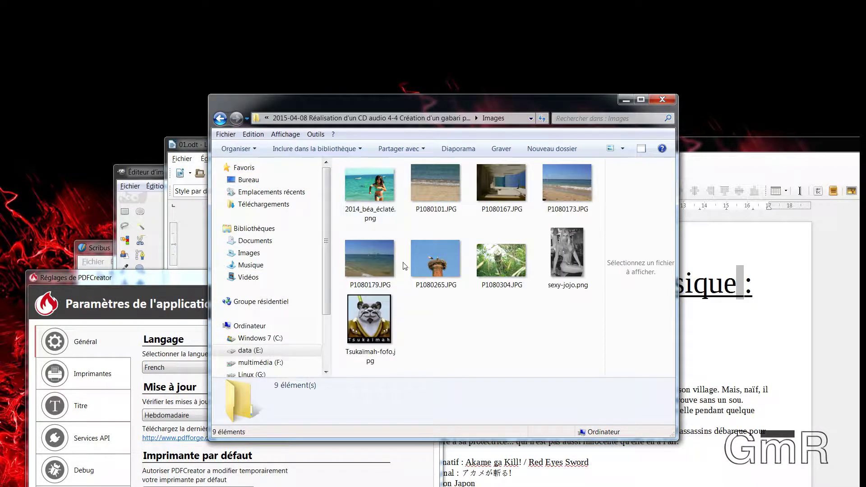
left_click(219, 118)
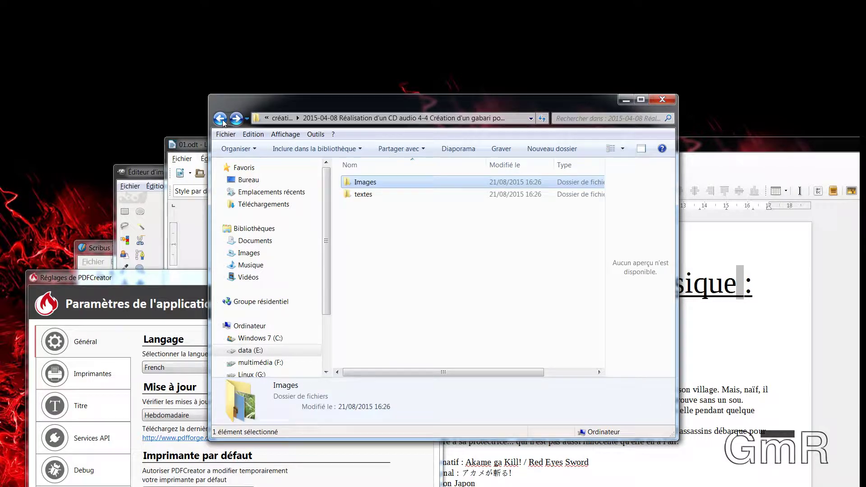
double_click(385, 202)
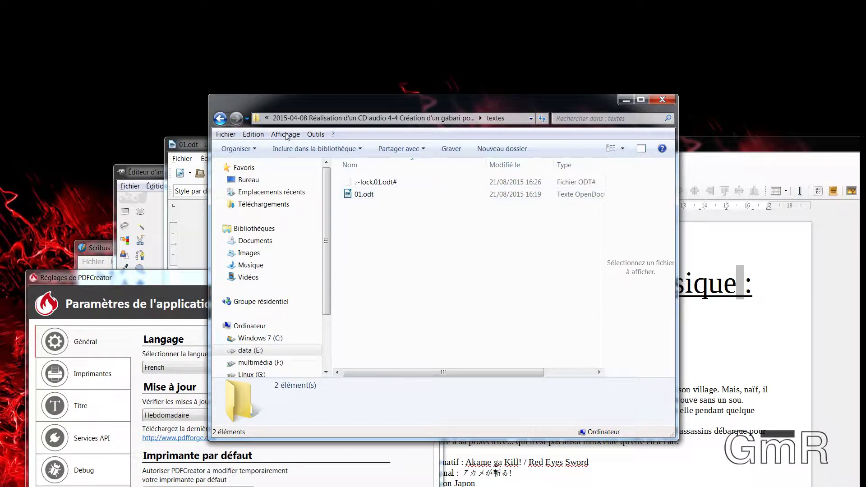
left_click(220, 118)
Switch to the 01.odt document in LibreOffice Writer and review its title, description and episode list
key("alt+Tab")
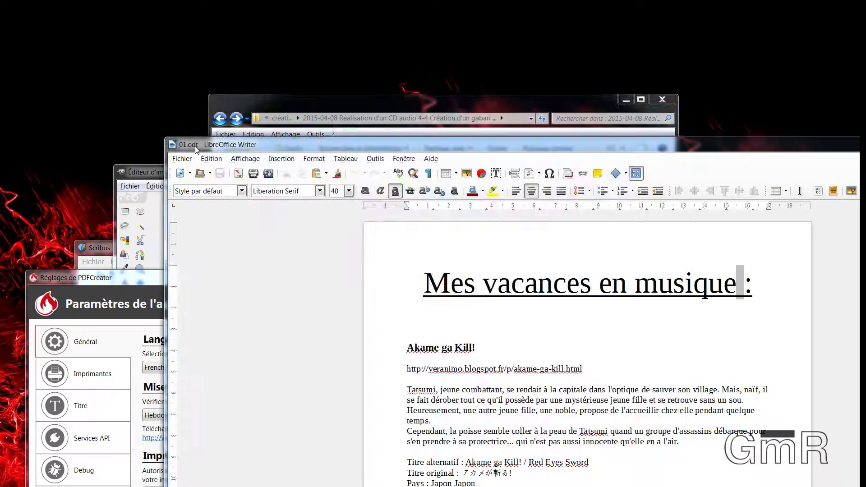
scroll(478, 332, "down", 9)
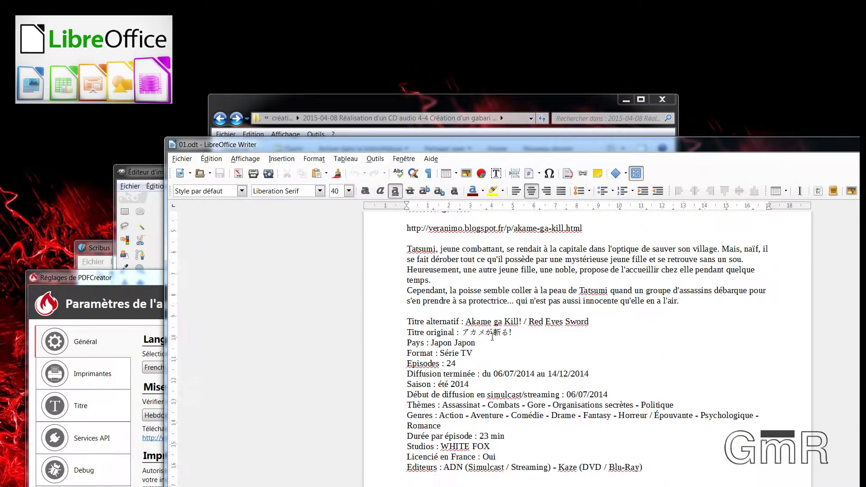
scroll(478, 331, "down", 4)
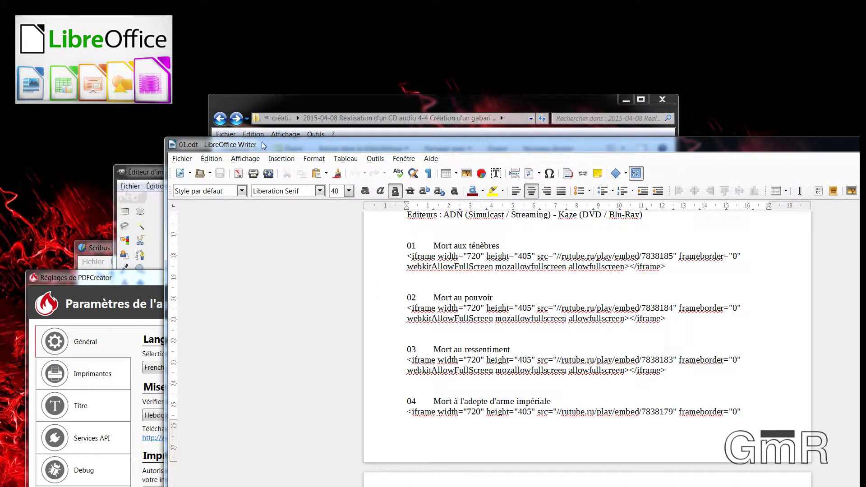
left_click_drag(264, 146, 248, 77)
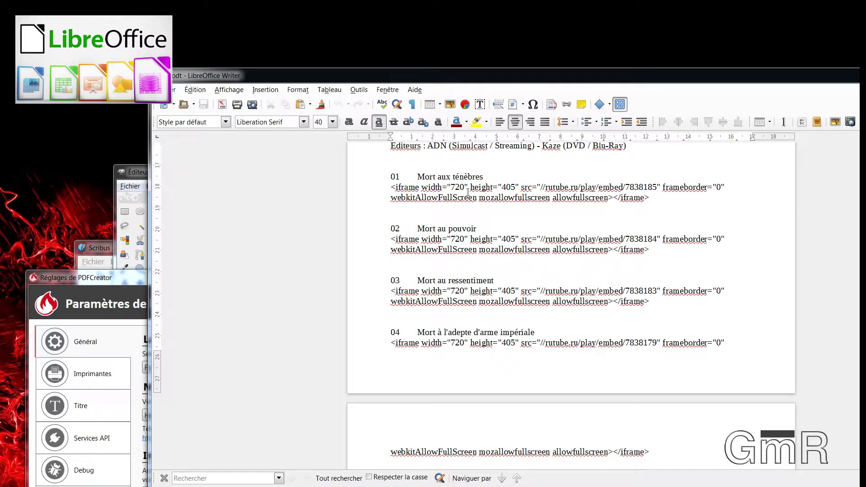
scroll(520, 274, "up", 13)
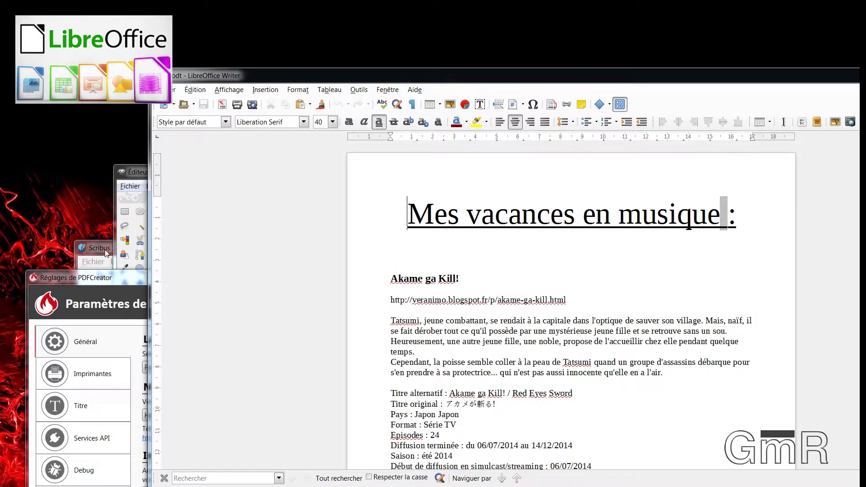
Make the episode lines "01 Mort aux ténèbres" and "02 Mort au pouvoir" bulleted list items
left_click_drag(410, 216, 392, 237)
scroll(539, 278, "down", 1)
scroll(539, 278, "down", 12)
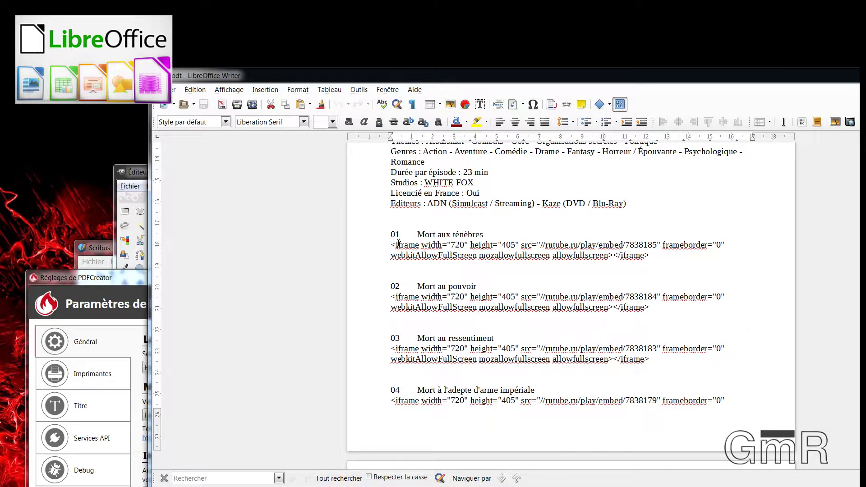
left_click(386, 236)
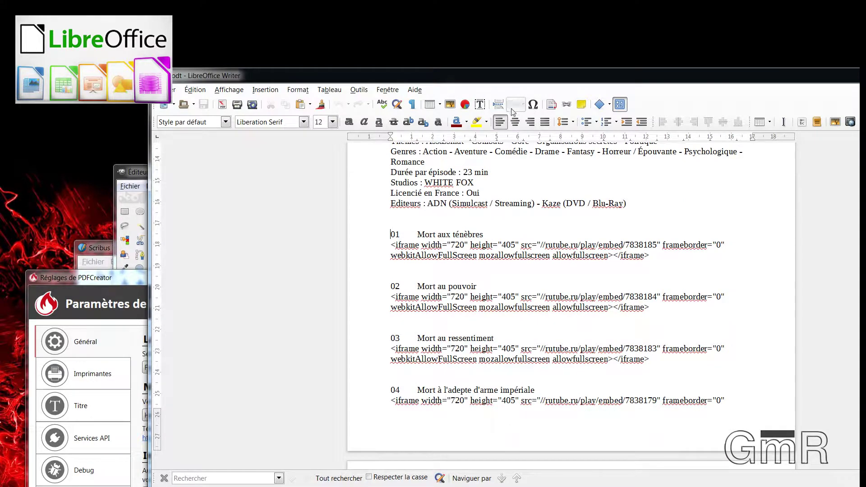
left_click(585, 122)
left_click(392, 299)
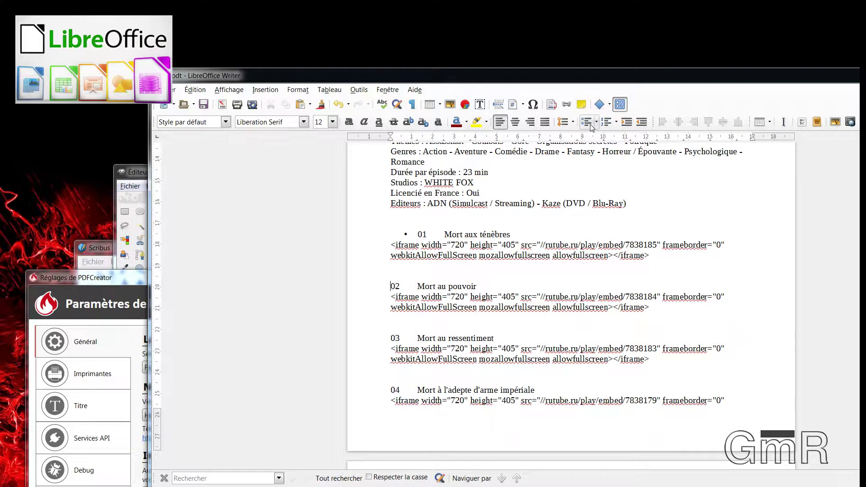
left_click(590, 125)
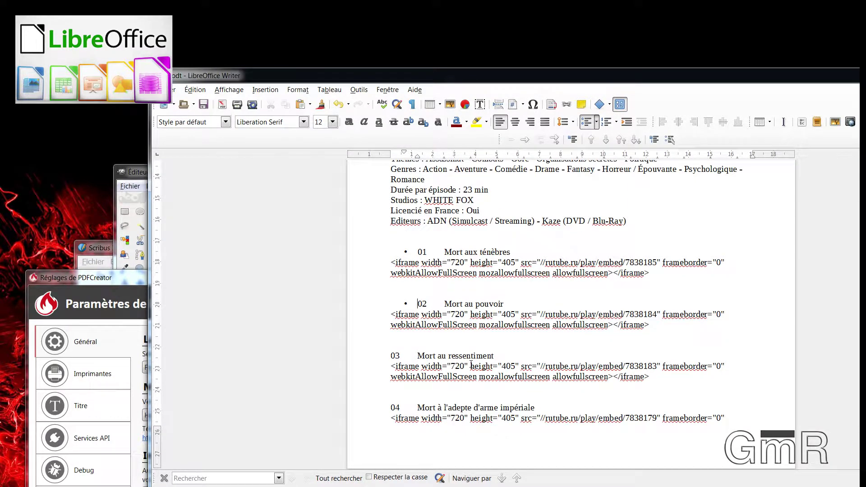
Save the 01.odt document and close its Writer window
scroll(471, 364, "down", 2)
scroll(450, 231, "up", 5)
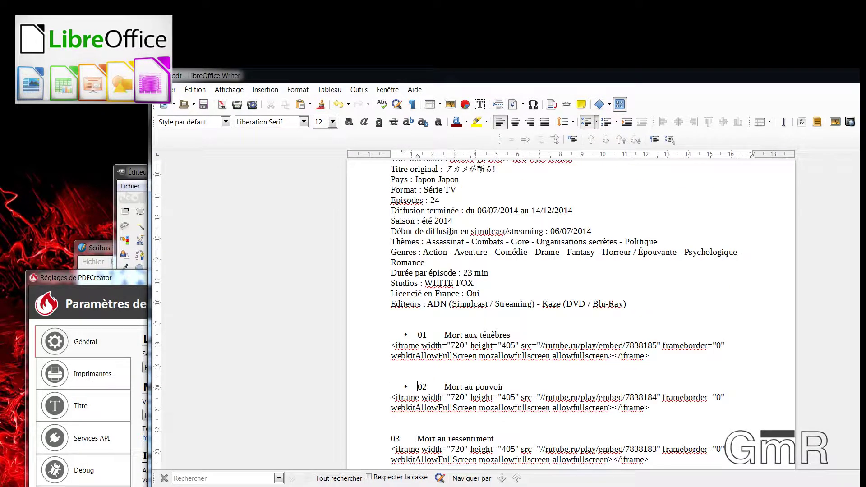
left_click(203, 107)
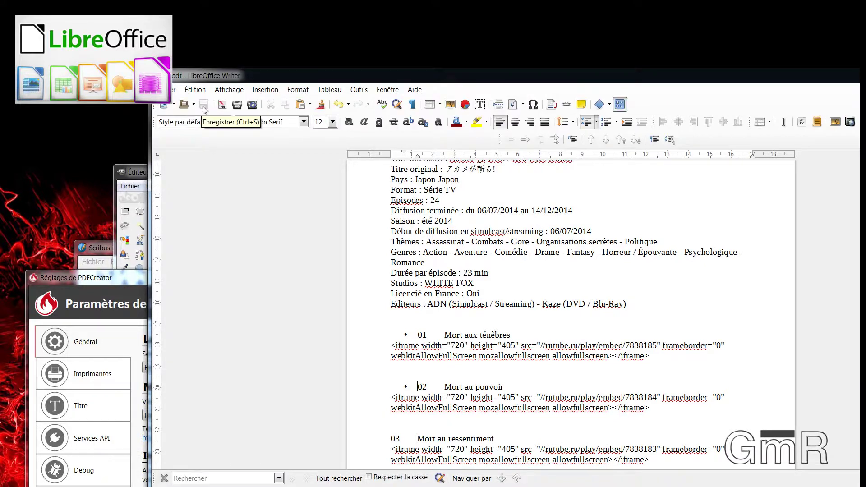
left_click_drag(718, 85, 583, 94)
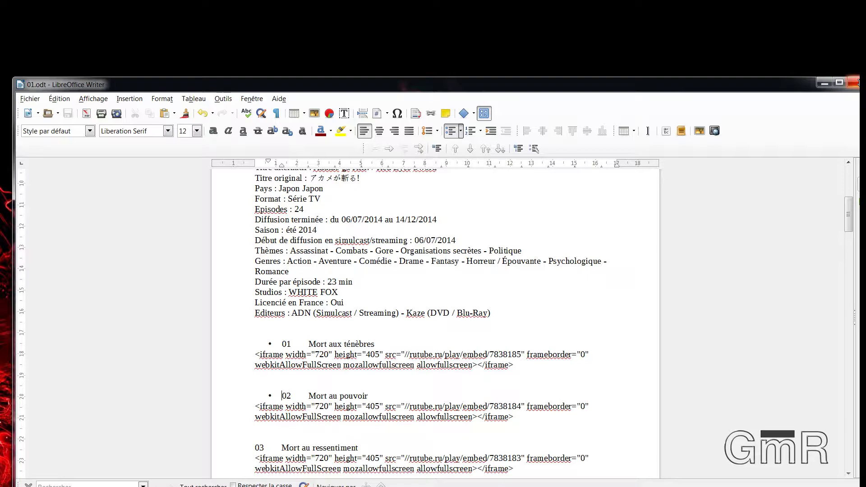
left_click(856, 85)
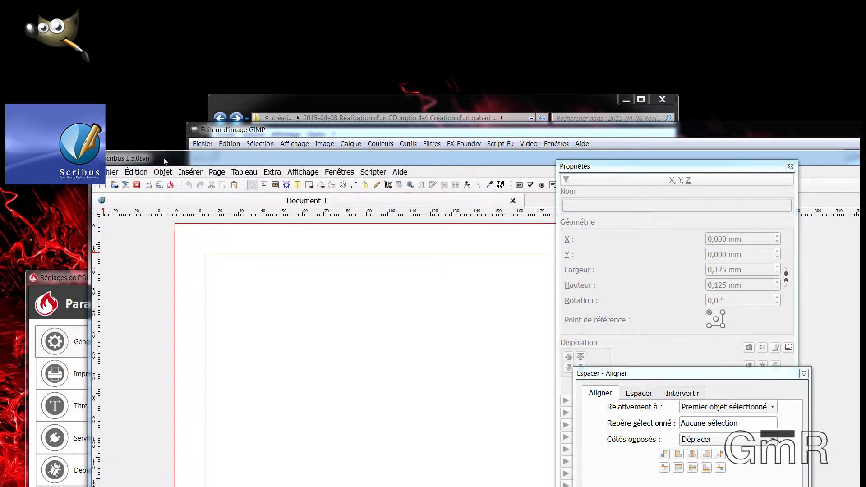
View the general application settings in PDFCreator, leaving them by cancelling
left_click(75, 282)
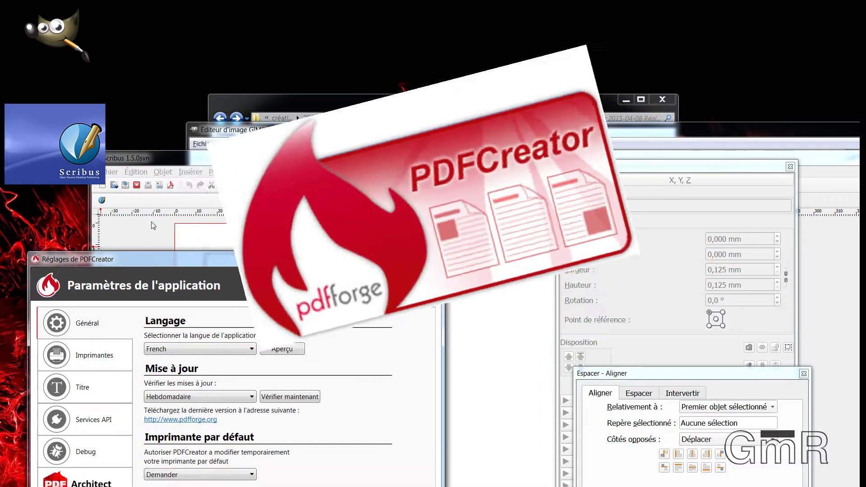
left_click_drag(145, 278, 139, 174)
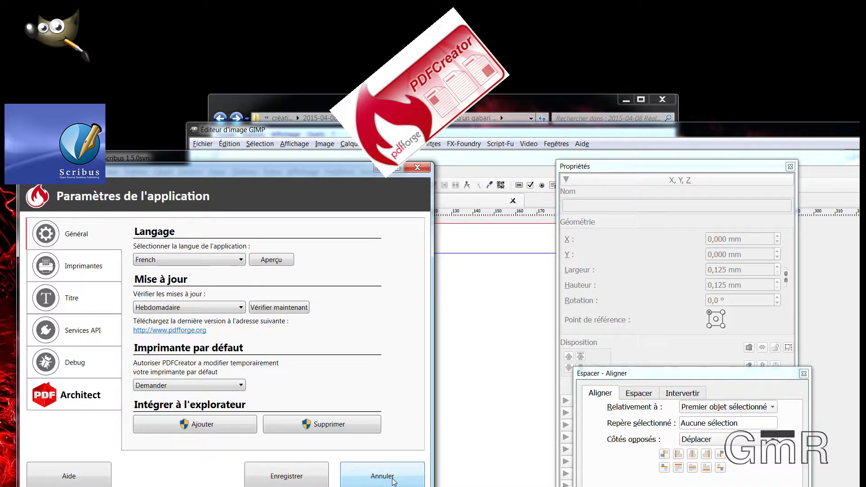
left_click(394, 478)
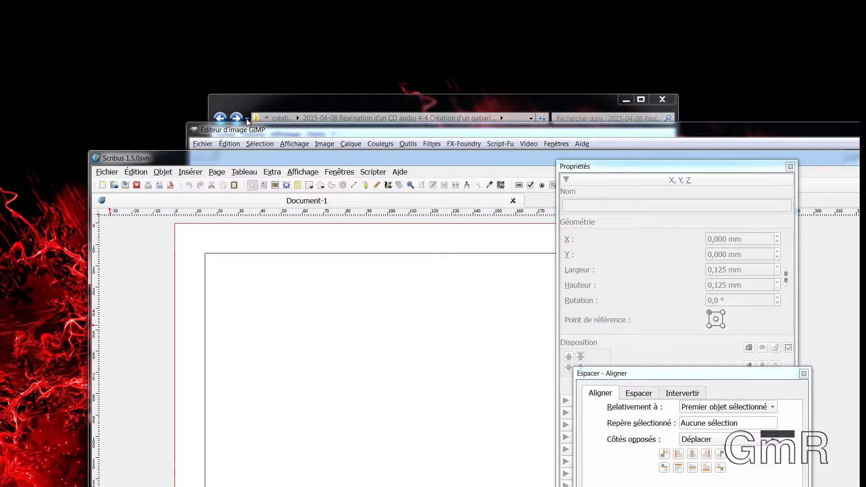
Switch to GIMP and start a new image with its size expressed in millimetres
left_click(244, 134)
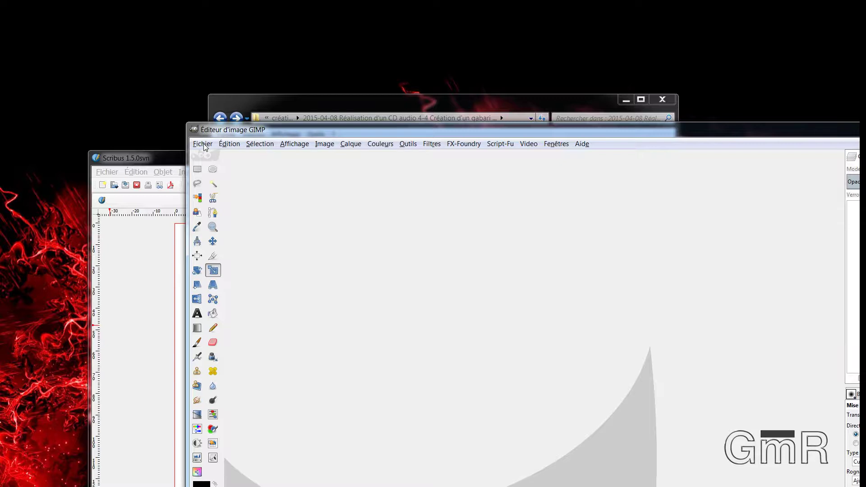
left_click_drag(280, 104, 61, 24)
left_click_drag(491, 139, 422, 34)
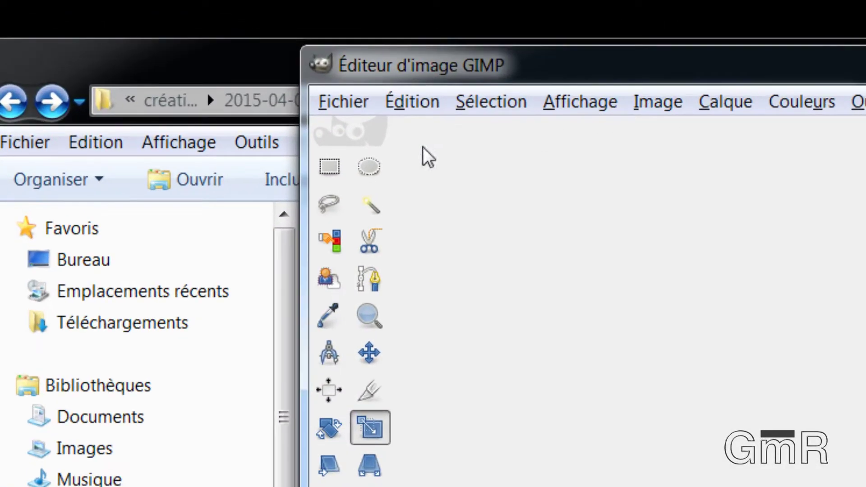
left_click(357, 110)
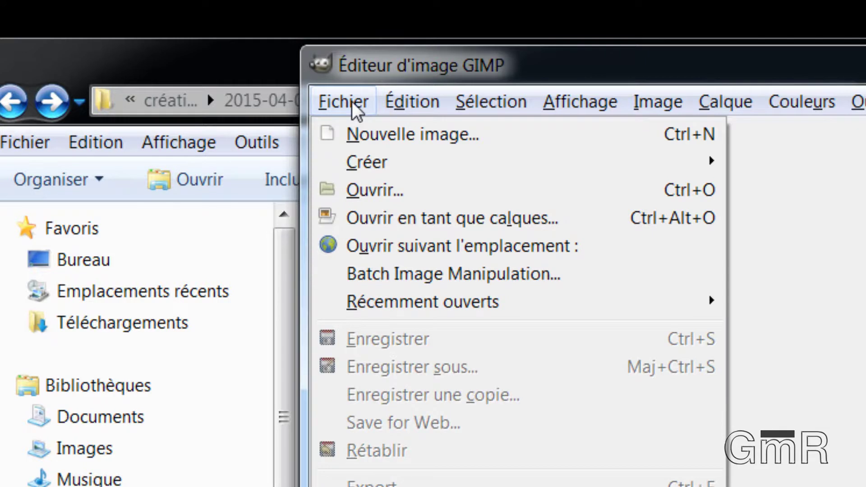
left_click(371, 135)
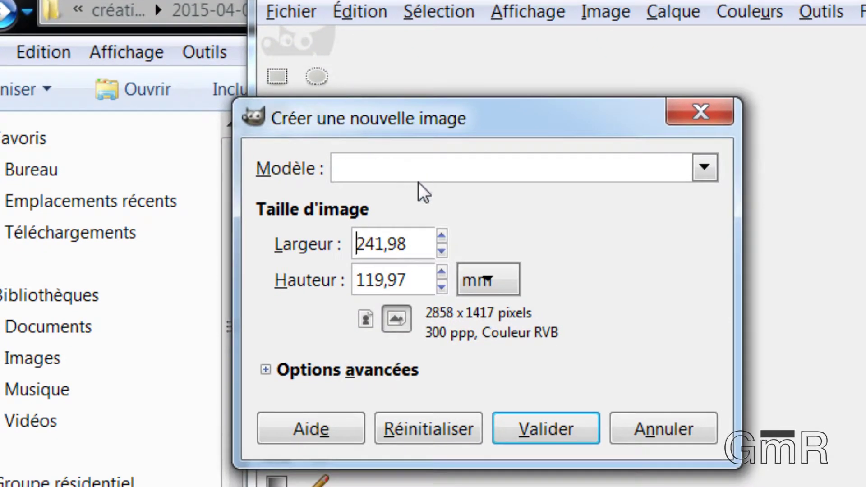
left_click(482, 285)
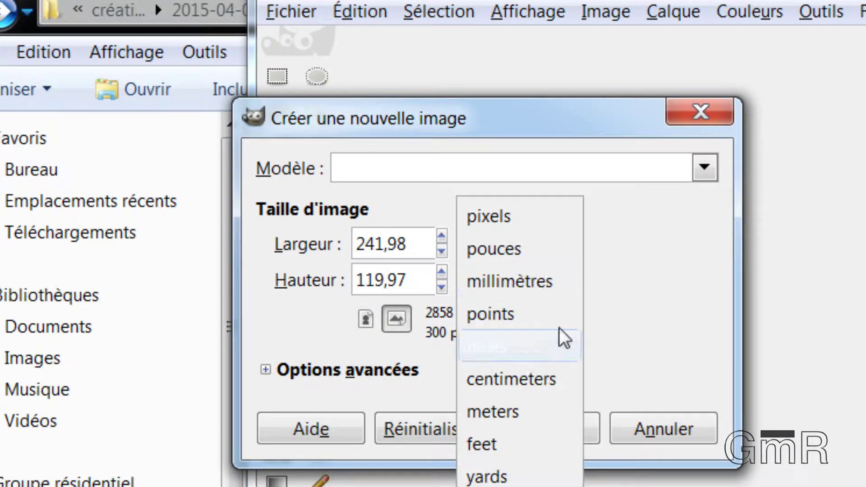
left_click(548, 284)
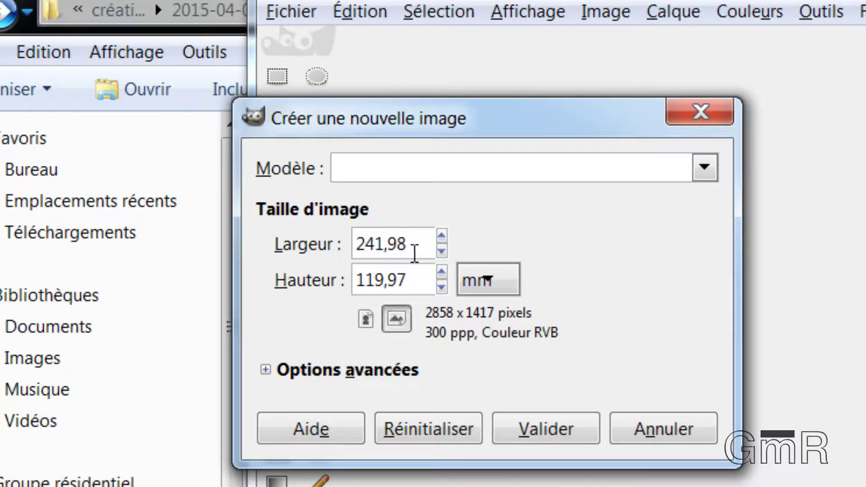
Set the new image's width to 121 mm and its height to 120 mm
left_click_drag(416, 251, 324, 255)
type("1")
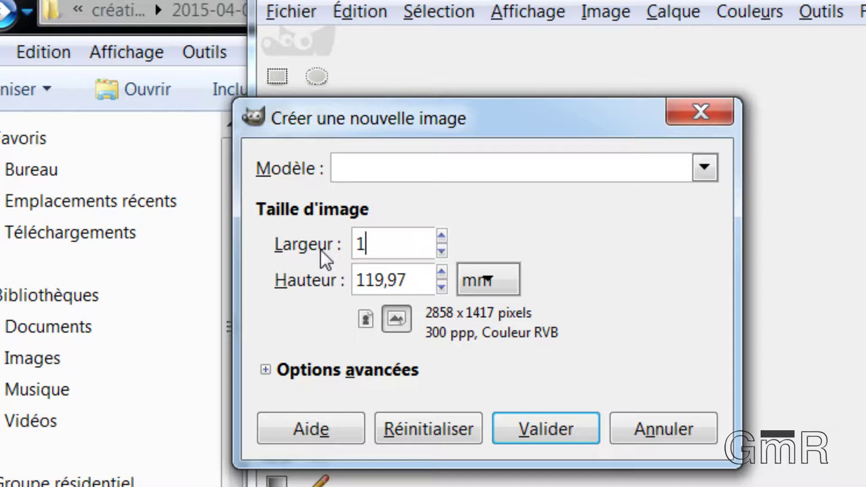
type("21")
left_click_drag(403, 280, 306, 282)
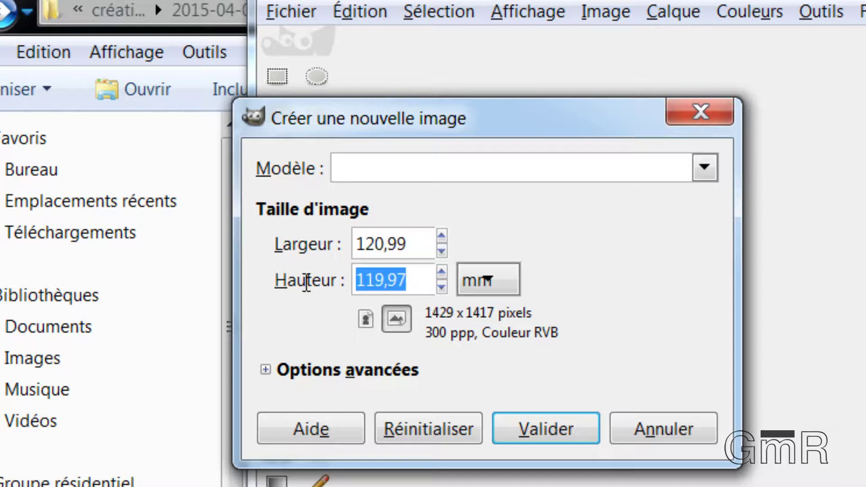
type("120")
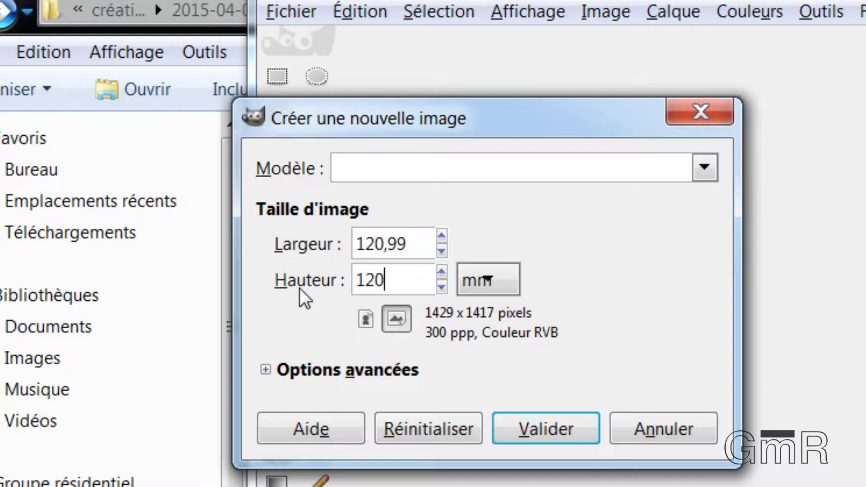
left_click(418, 244)
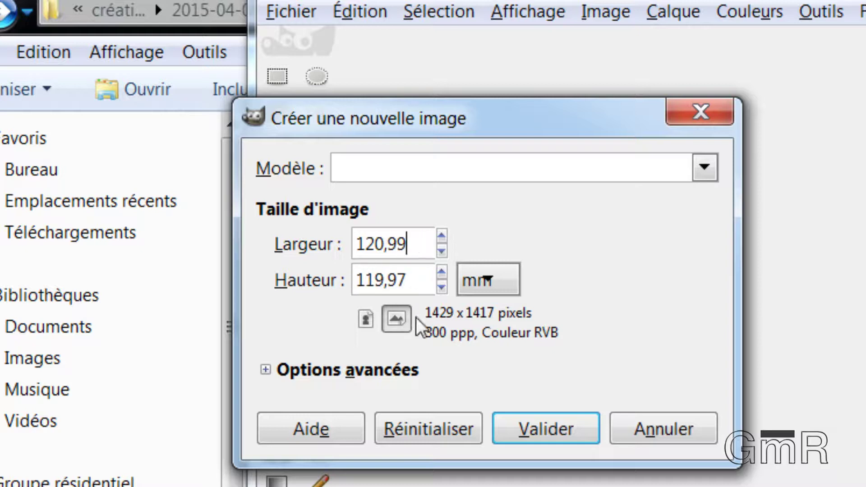
Show the advanced options and create the image at 300 pixels/in in X and Y, in RGB colour with transparent fill
left_click(265, 370)
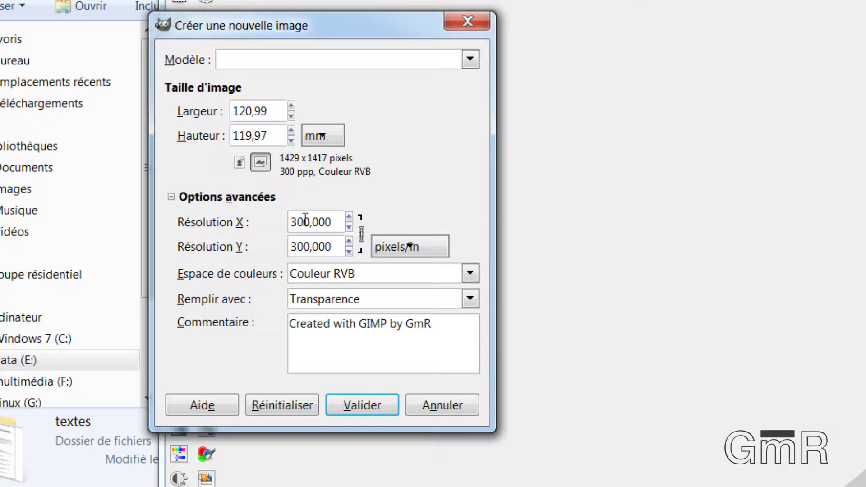
left_click_drag(331, 224, 279, 226)
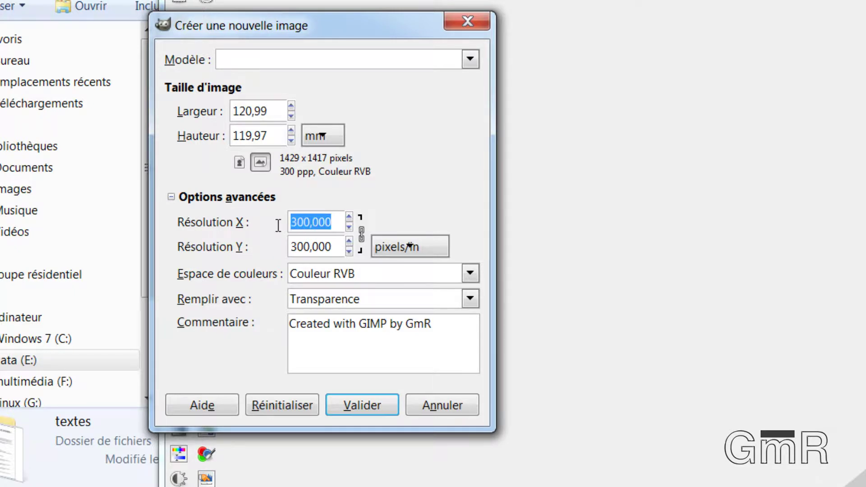
left_click_drag(332, 246, 272, 245)
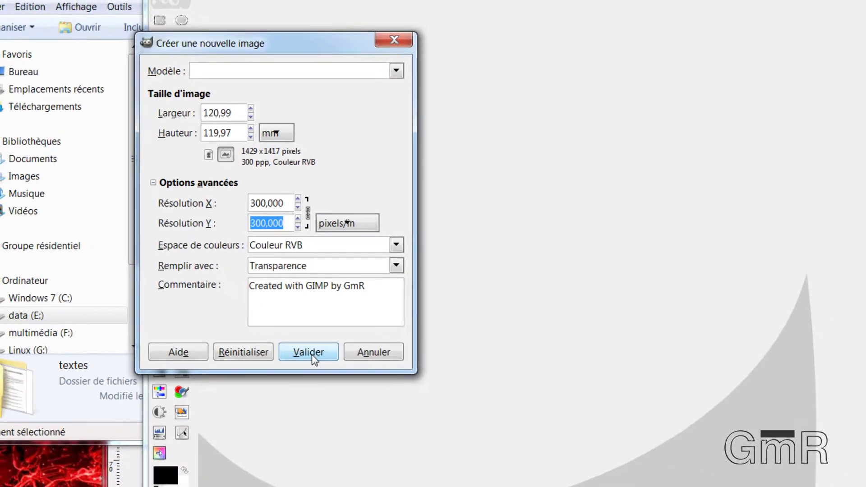
left_click(312, 356)
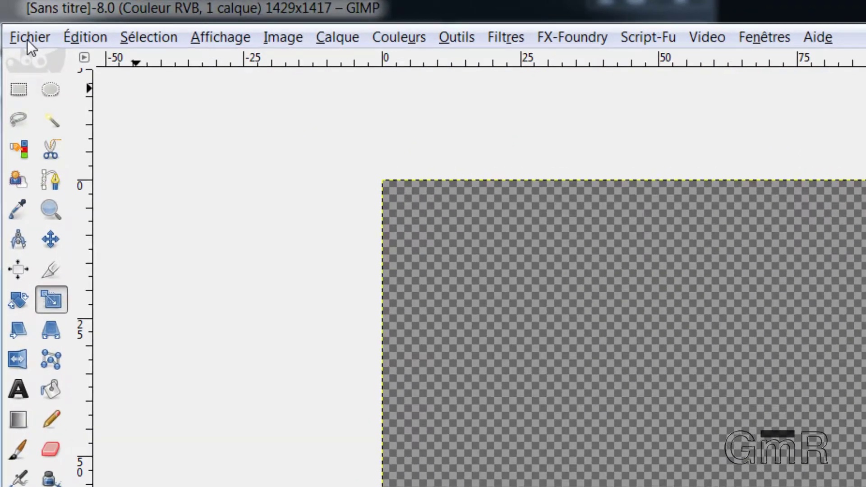
Create a new transparent RGB image sized in millimetres, with width 120,99*2, height 119,97 and a resolution of 300 pixels/in
left_click(115, 28)
left_click(48, 64)
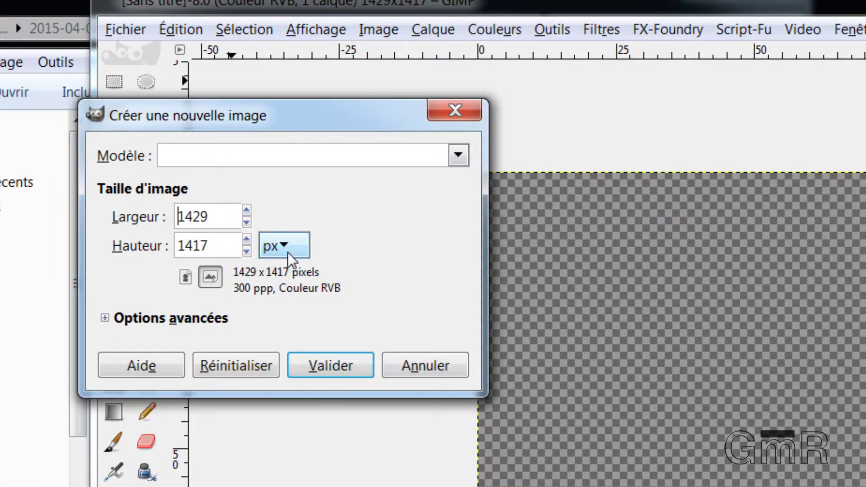
left_click(288, 252)
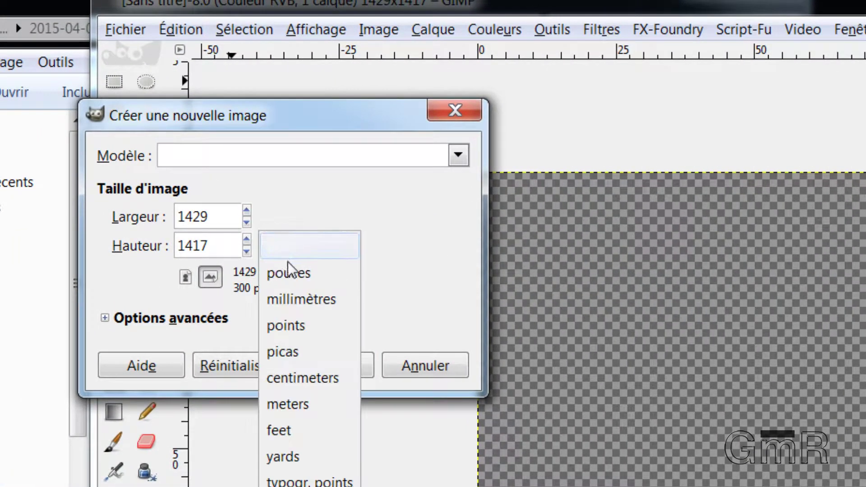
left_click(293, 299)
left_click(232, 217)
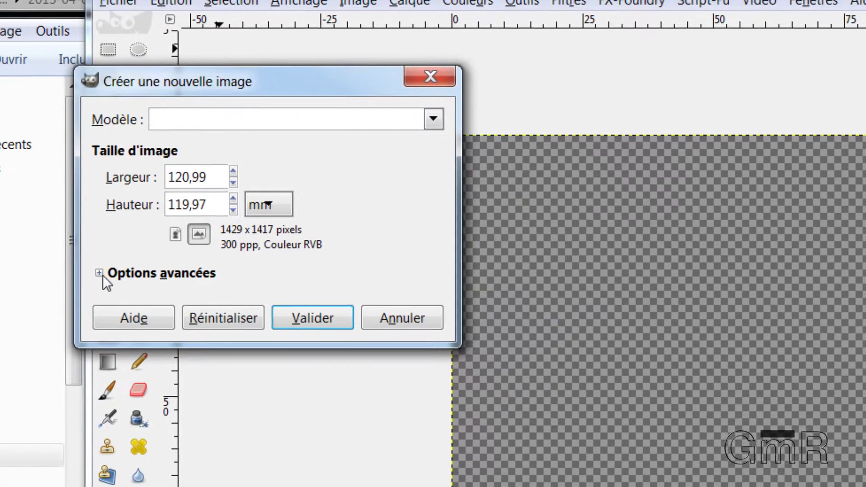
left_click(104, 318)
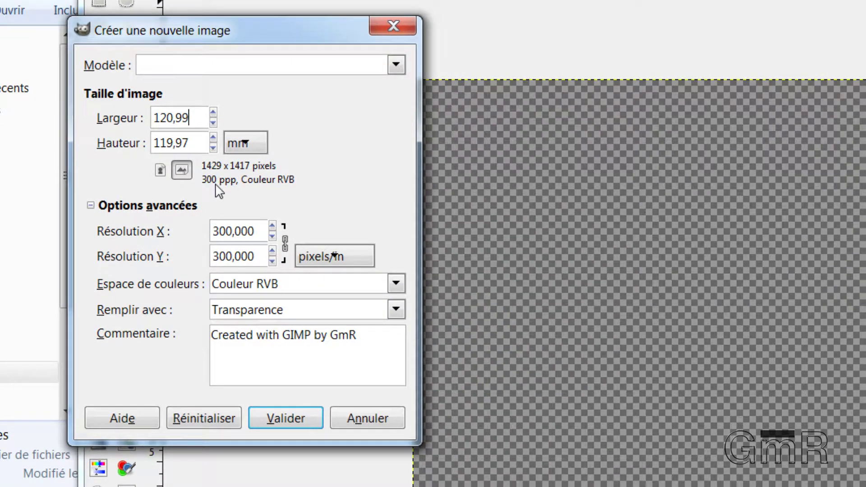
type("*2")
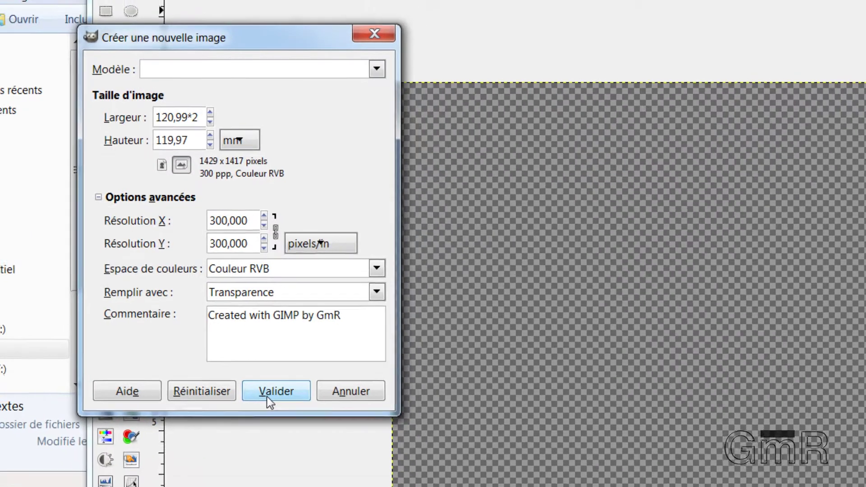
left_click(280, 418)
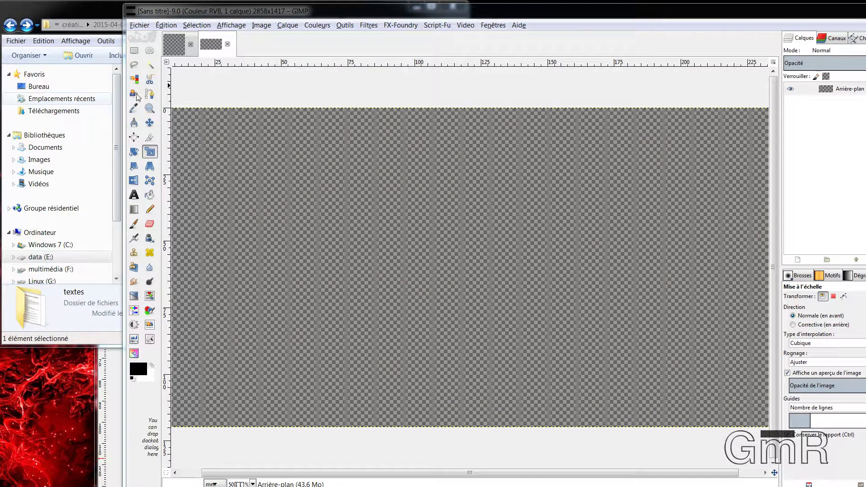
View the canvas size settings of the new double-width image, leaving them by cancelling
left_click(262, 25)
left_click(278, 73)
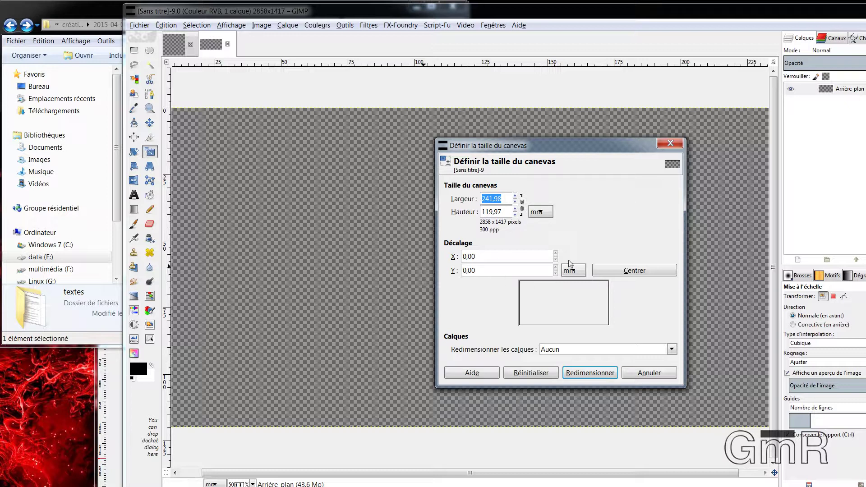
left_click(650, 373)
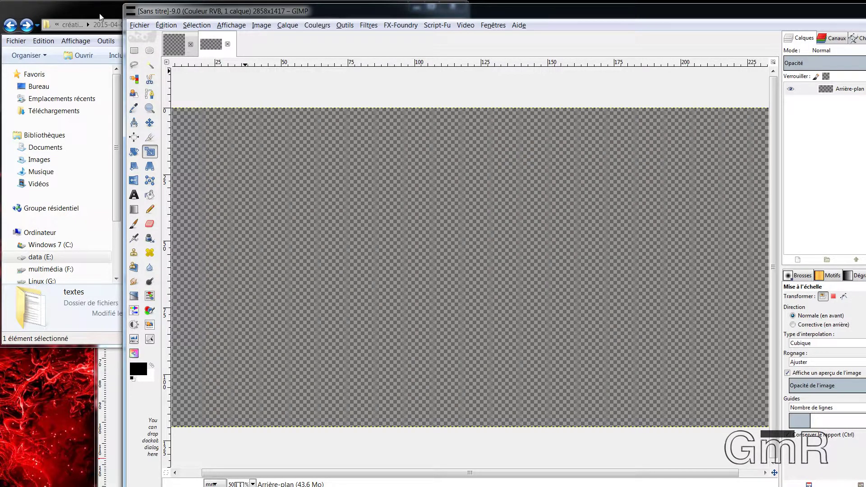
Add P1080167.JPG from the Images folder as a layer in the 1429x1417 image, rotating it to its normal EXIF orientation
left_click(121, 23)
double_click(157, 89)
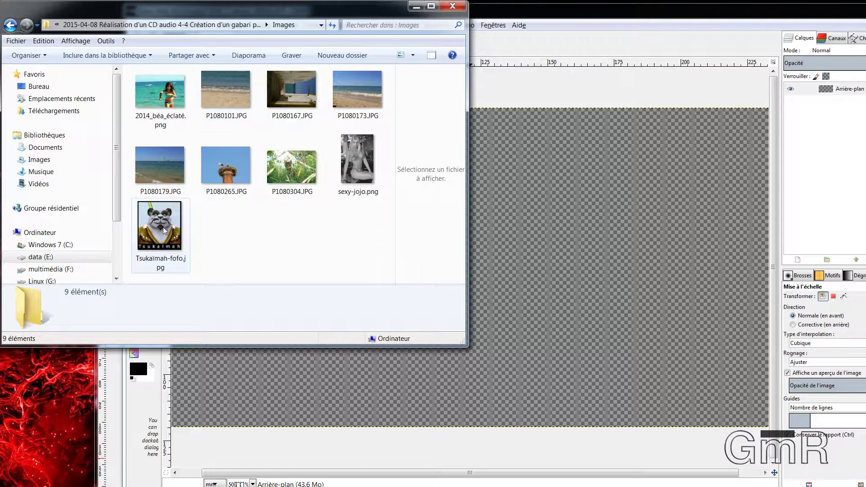
left_click(492, 19)
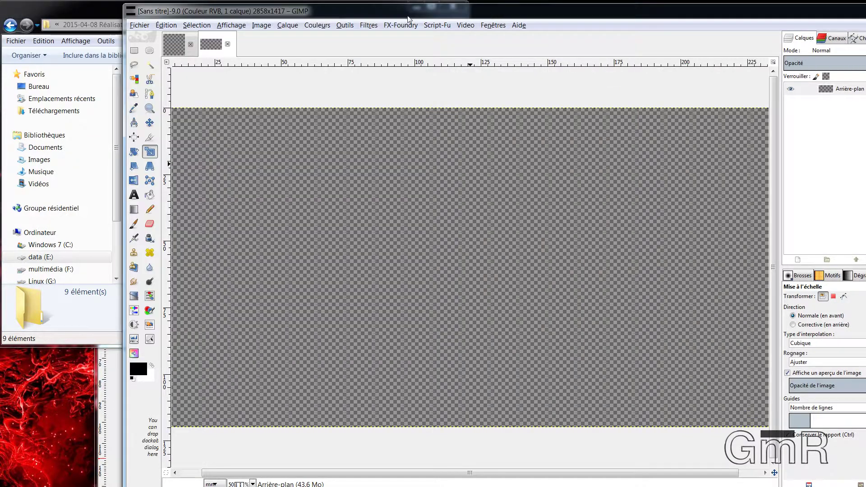
left_click(177, 41)
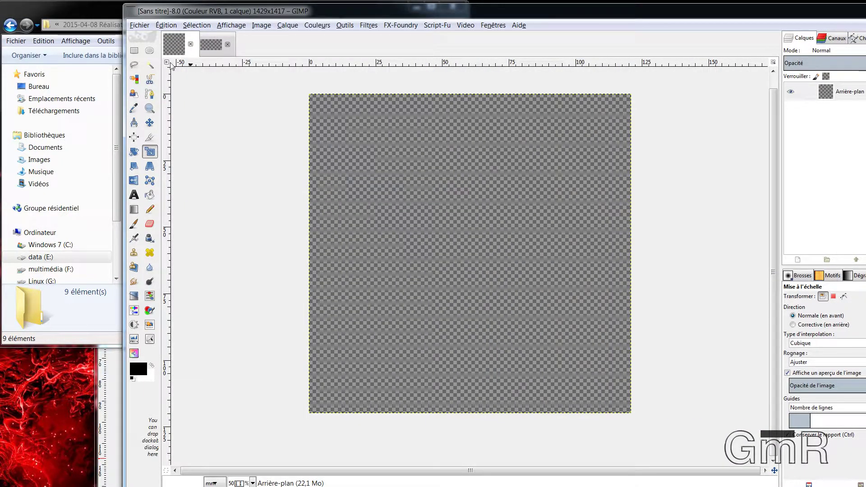
left_click(81, 24)
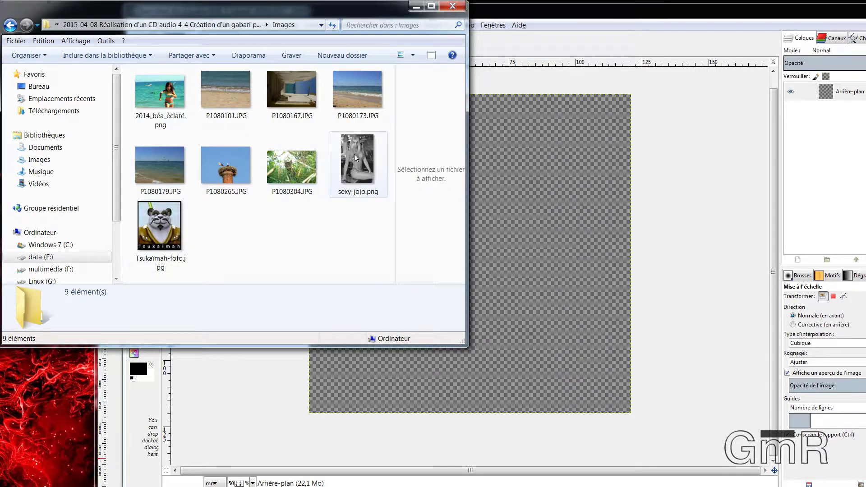
left_click_drag(285, 93, 510, 228)
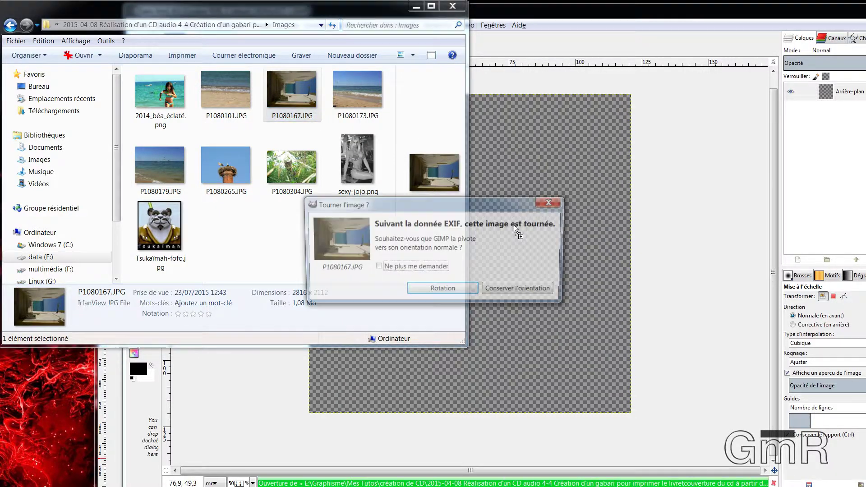
left_click(458, 292)
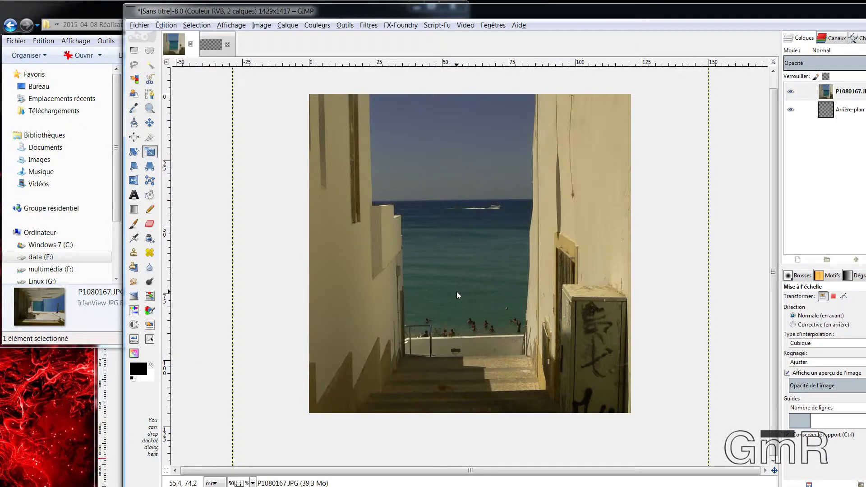
Apply automatic levels to the P1080167.JPG layer and move it right until its left edge lies about 5 mm outside the canvas
left_click(366, 25)
mouse_move(317, 26)
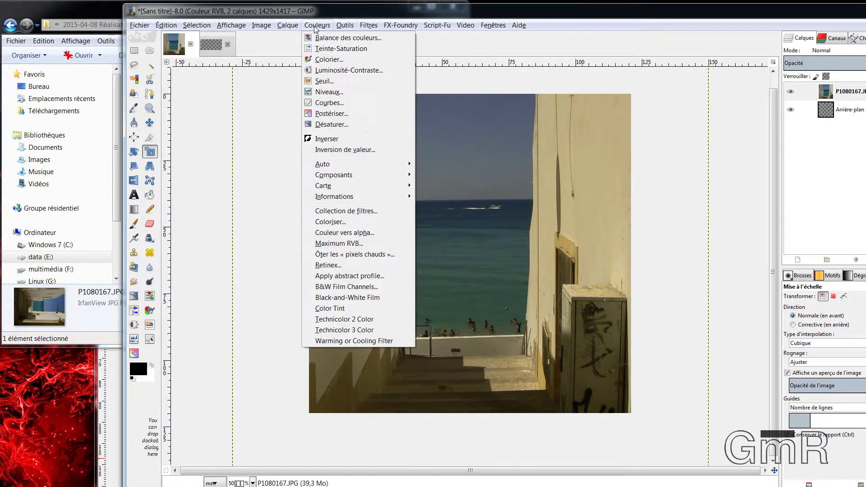
left_click(321, 92)
left_click(691, 287)
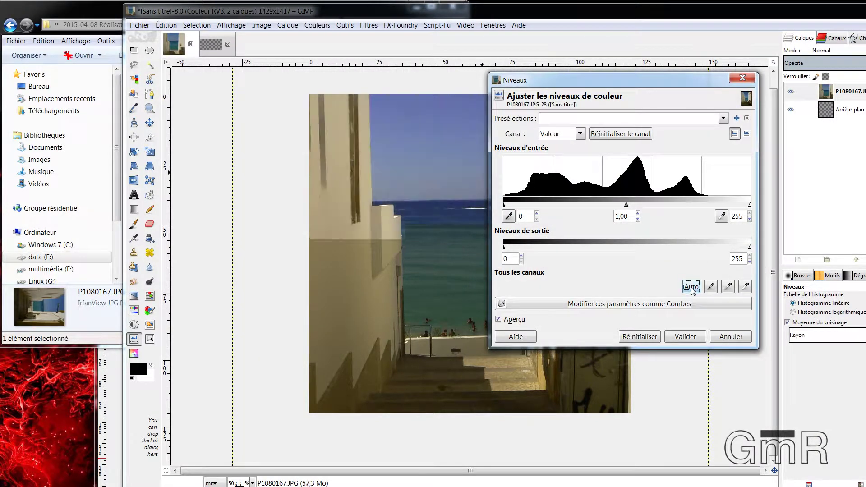
left_click(685, 337)
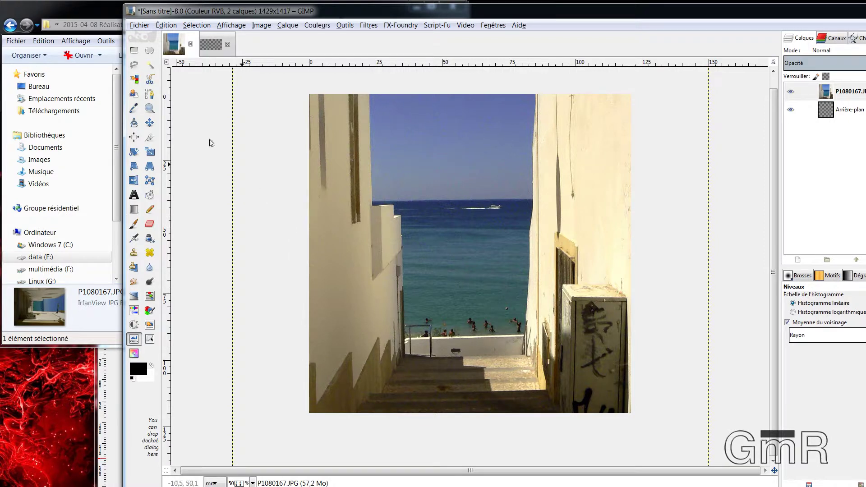
left_click(149, 122)
left_click_drag(437, 249, 496, 255)
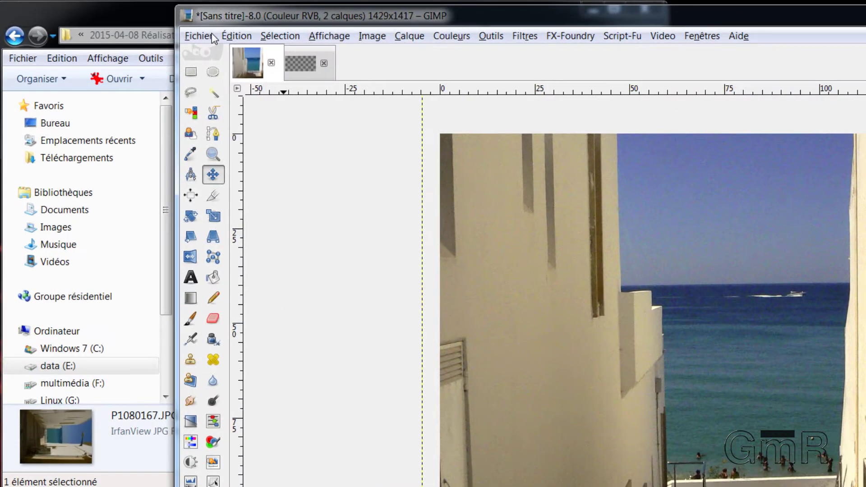
Export the square image as p02.png into the Images folder, keeping the default PNG options with compression level 9
left_click(172, 32)
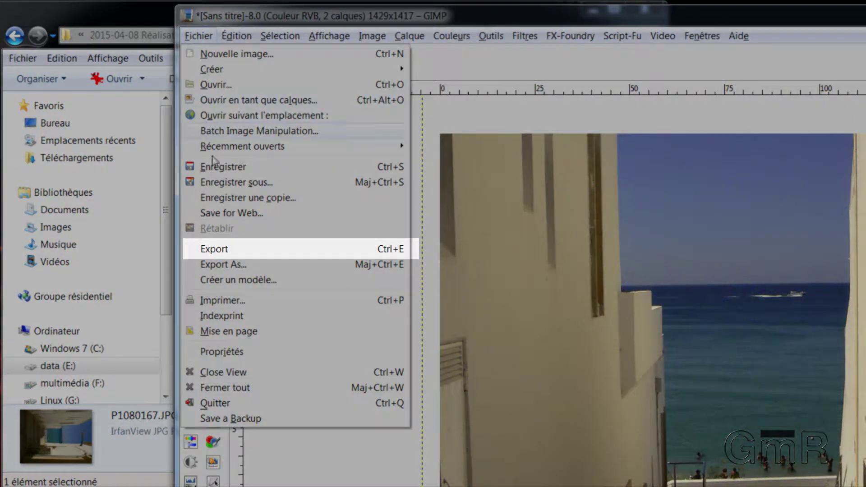
left_click(230, 250)
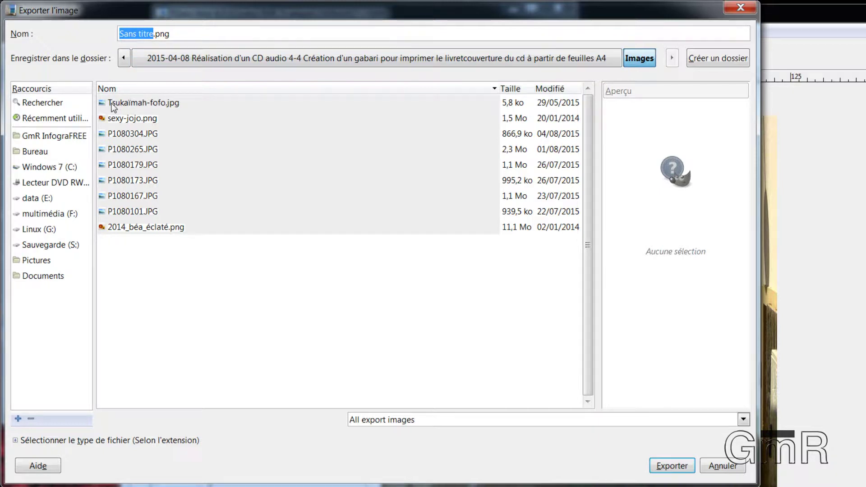
type("p02")
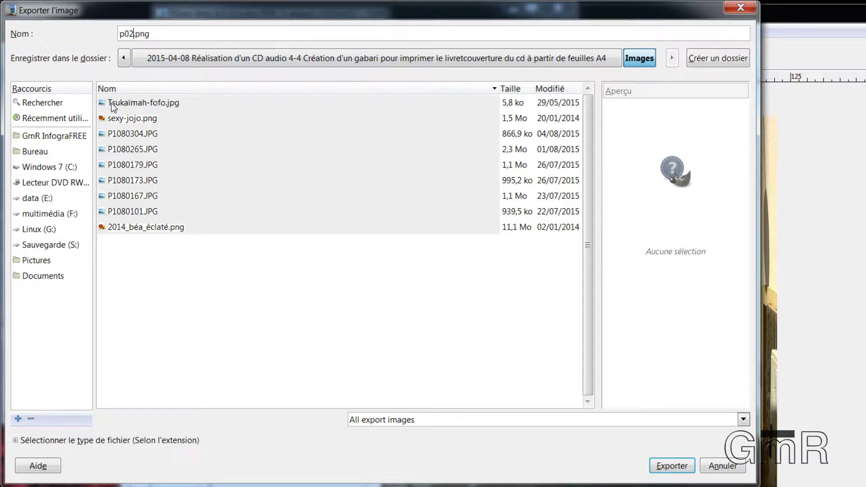
left_click(662, 467)
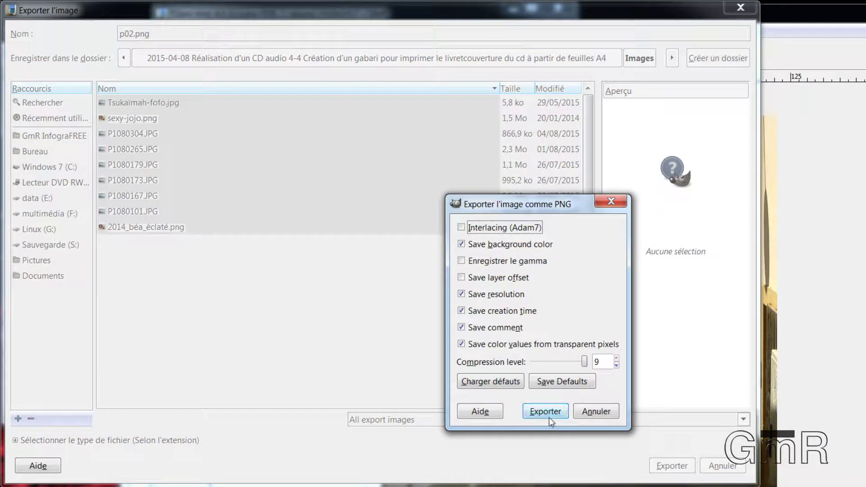
left_click(549, 418)
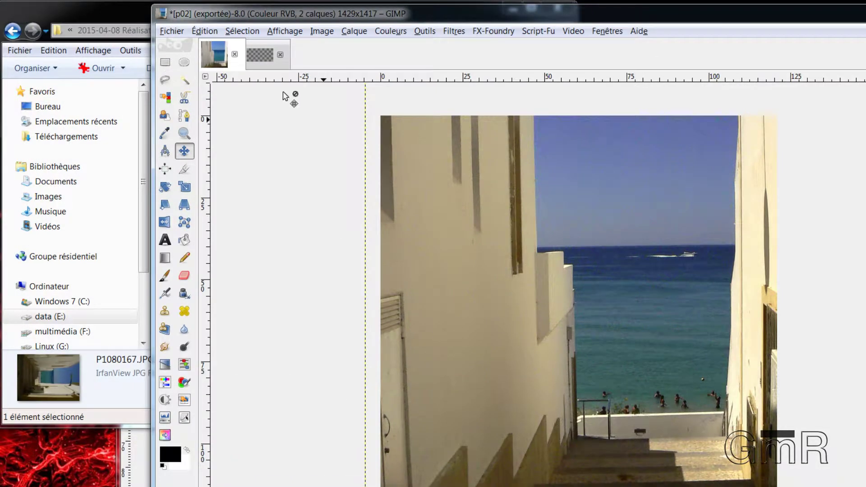
Add P1080304.JPG from the Images folder to the double-width image as a layer beneath the background, and minimise the folder window
left_click(261, 55)
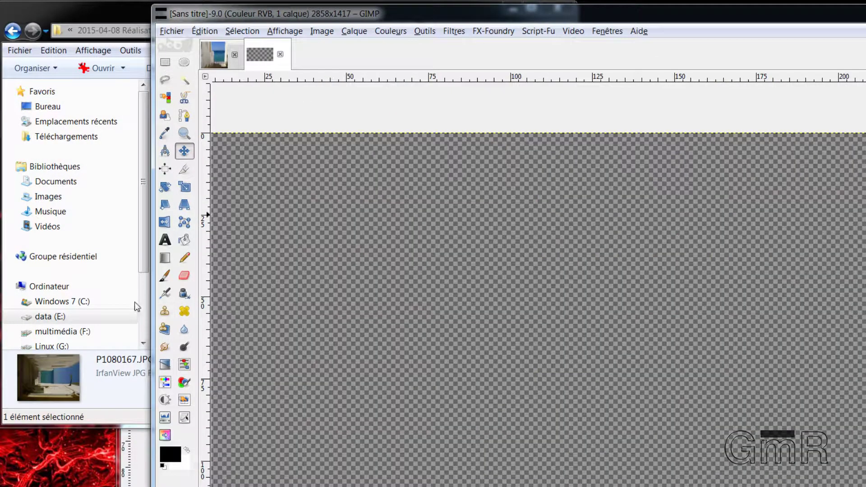
left_click(126, 17)
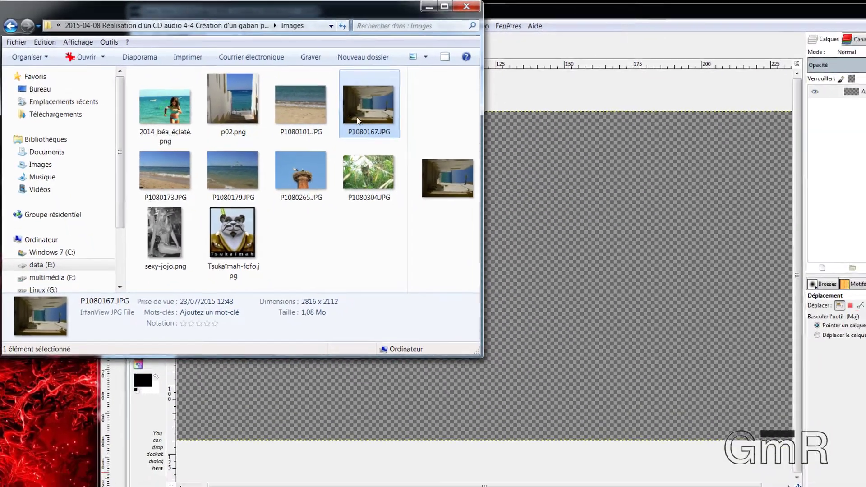
left_click_drag(368, 172, 805, 181)
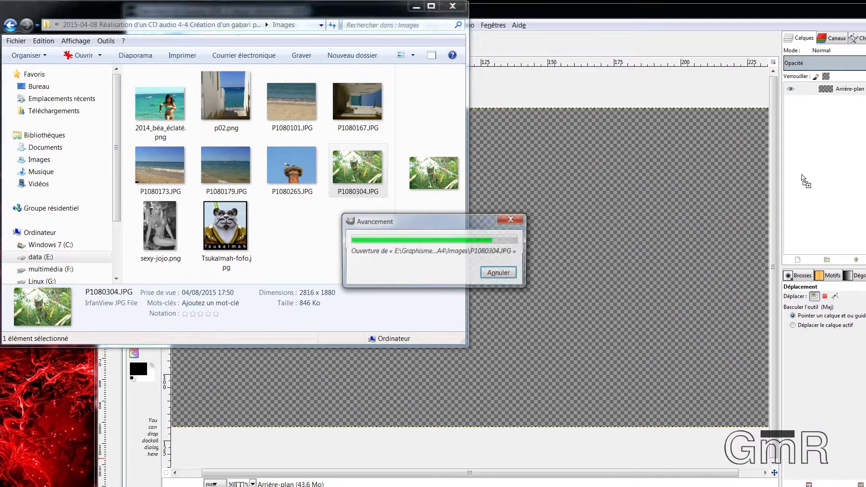
left_click(416, 7)
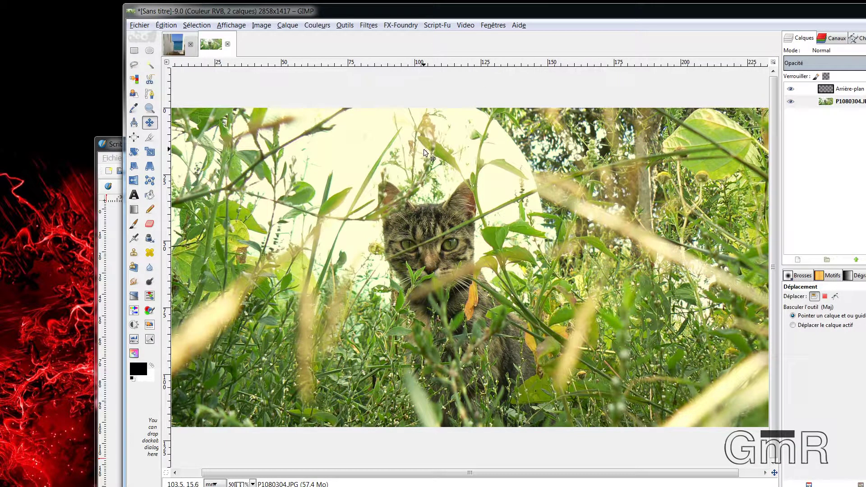
Scale the P1080304.JPG layer up proportionally from its upper-left and lower-right corners so it extends past the canvas on every side
key("minus")
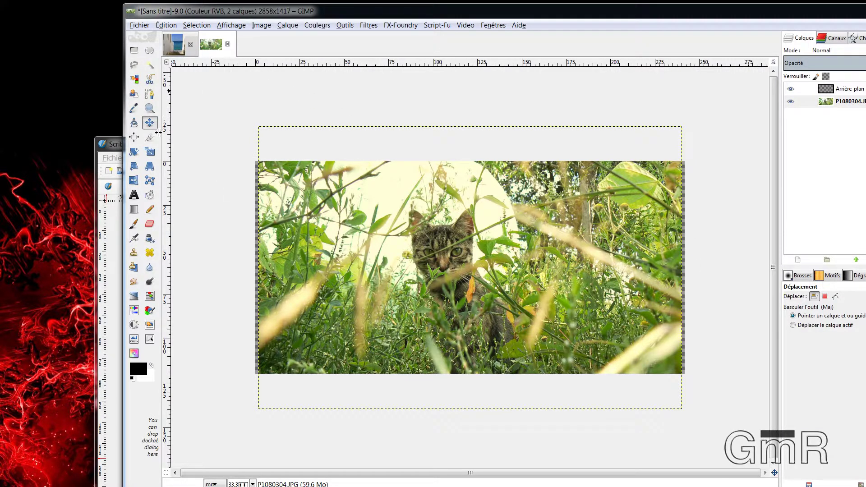
left_click(150, 153)
left_click(320, 214)
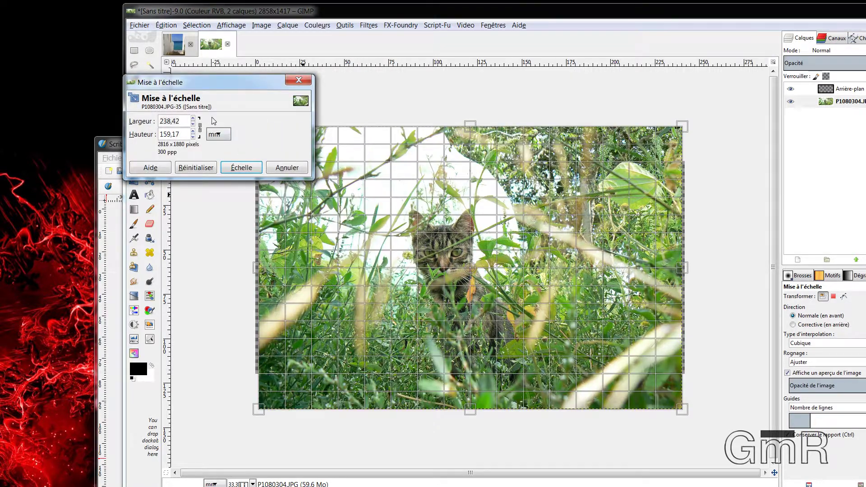
left_click_drag(217, 83, 99, 33)
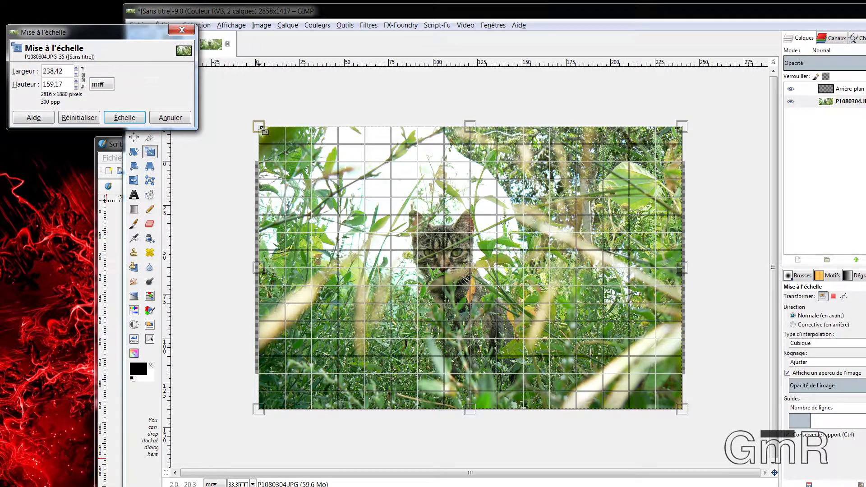
left_click_drag(260, 129, 250, 121)
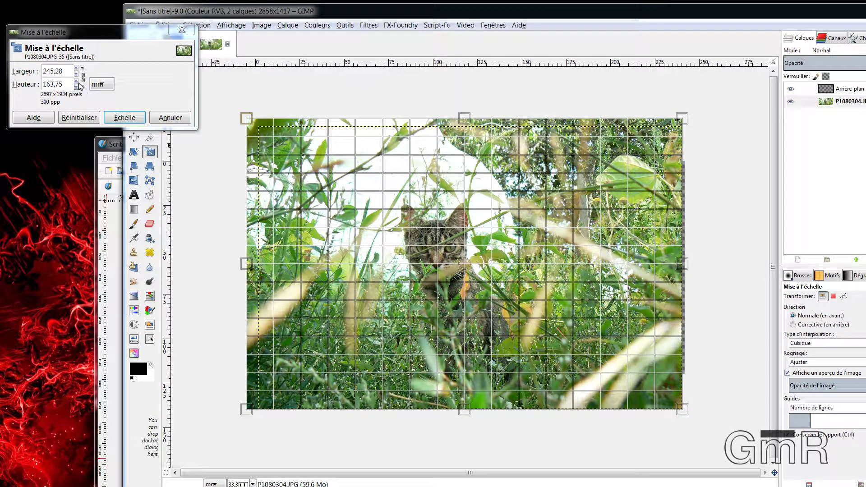
left_click_drag(691, 417, 704, 429)
left_click(125, 117)
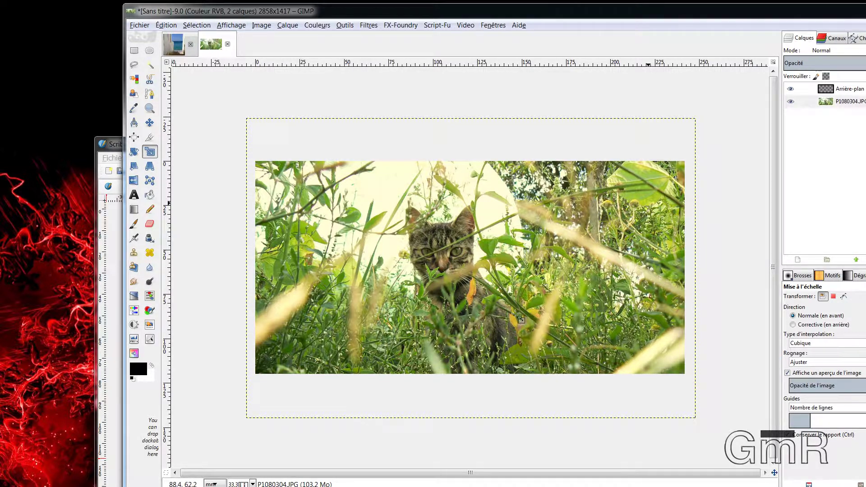
Export the double-width image as 04-05.png into the Images folder, keeping the default PNG options with compression level 9
left_click(181, 45)
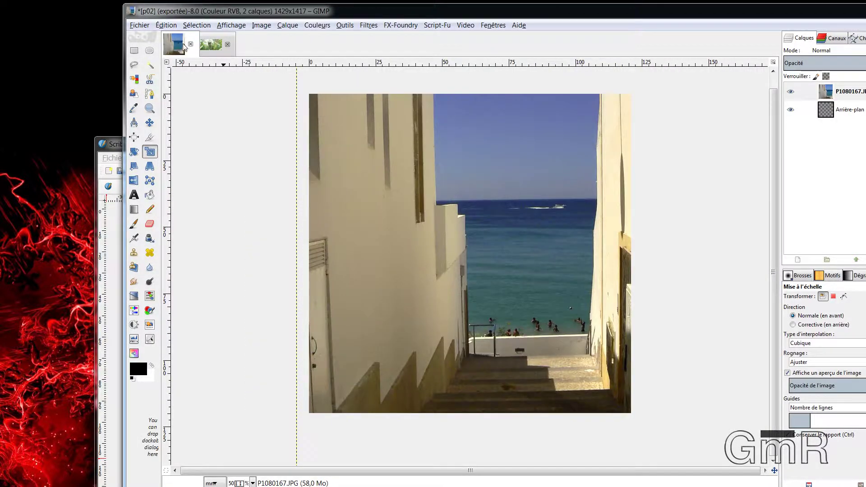
left_click(212, 46)
left_click(140, 26)
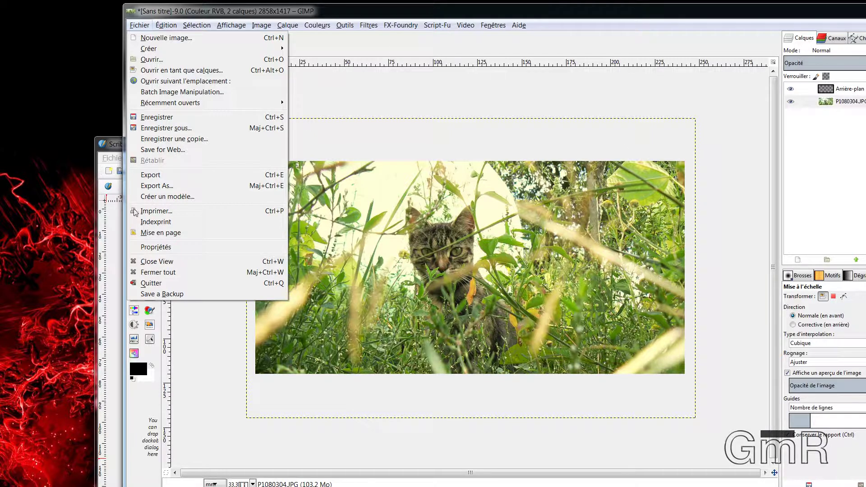
left_click(162, 176)
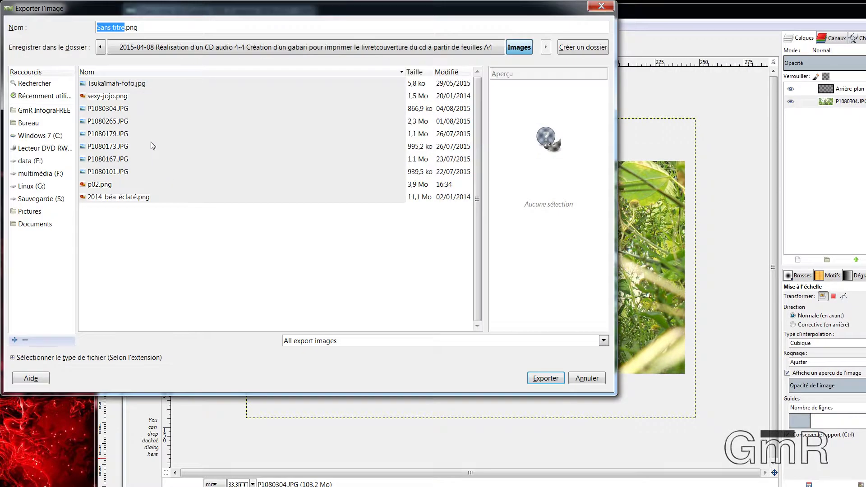
type("04-05")
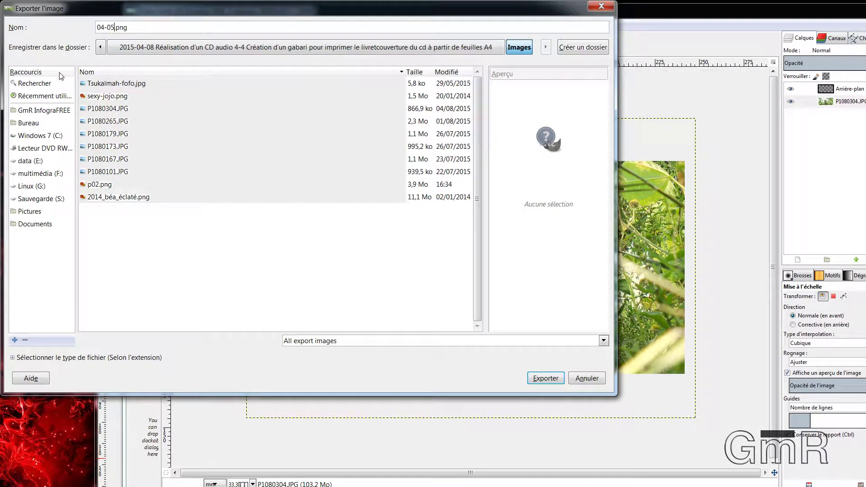
key("Return")
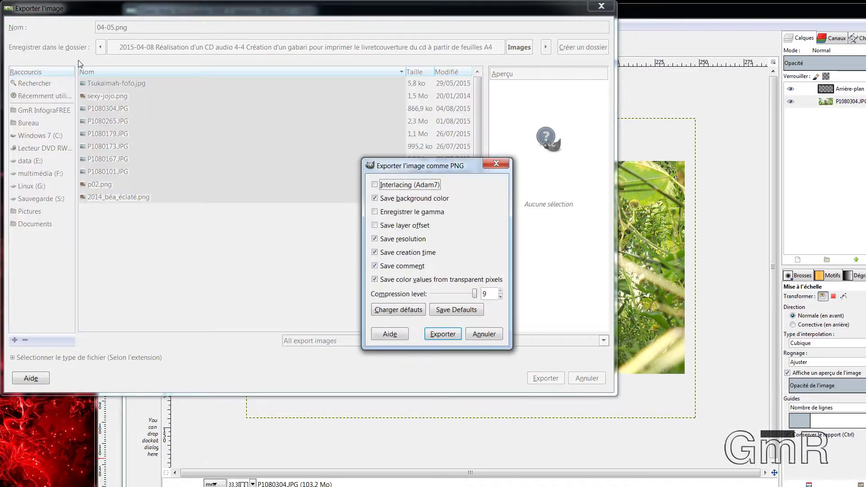
left_click(456, 334)
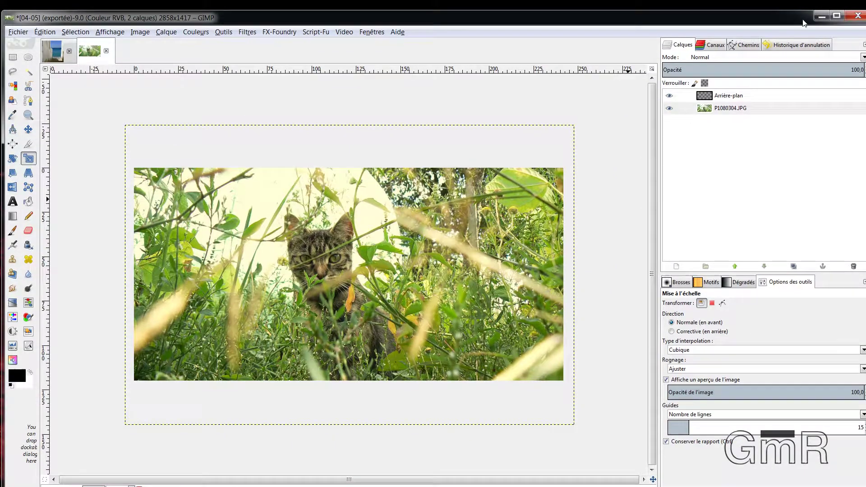
Switch to Scribus and start a new document with facing pages (Pages en regard) and a custom page size (Sur mesure)
left_click(821, 17)
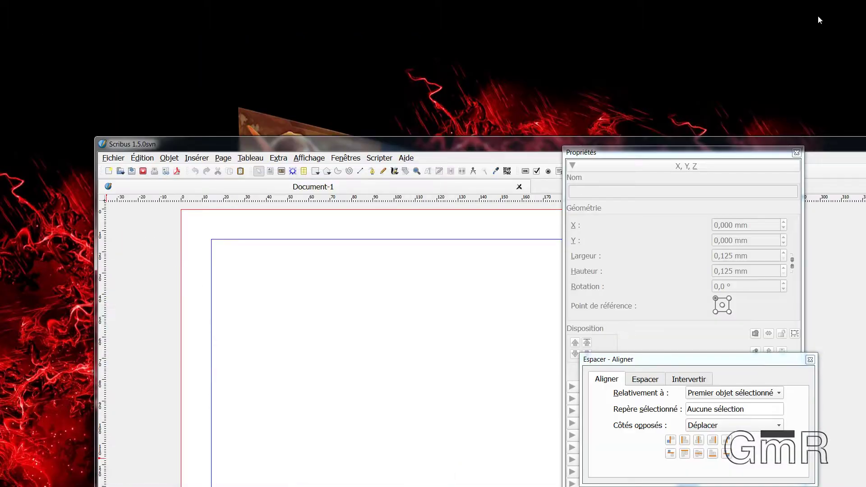
left_click_drag(529, 141, 495, 53)
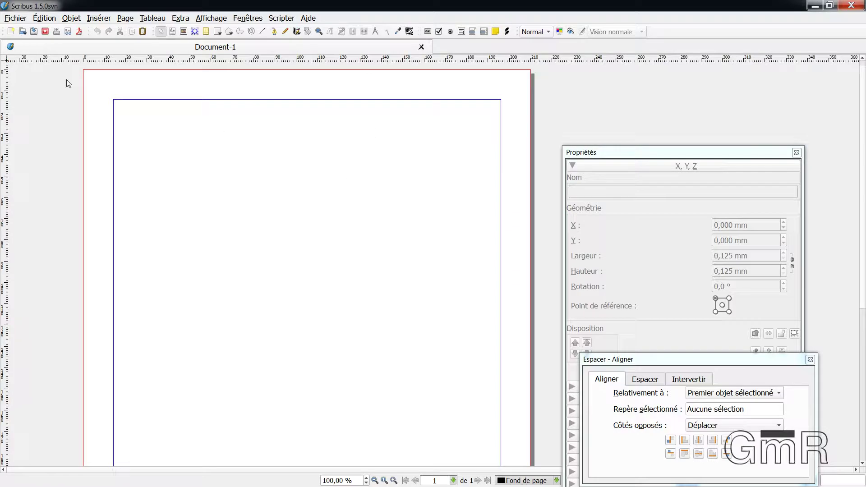
left_click(16, 18)
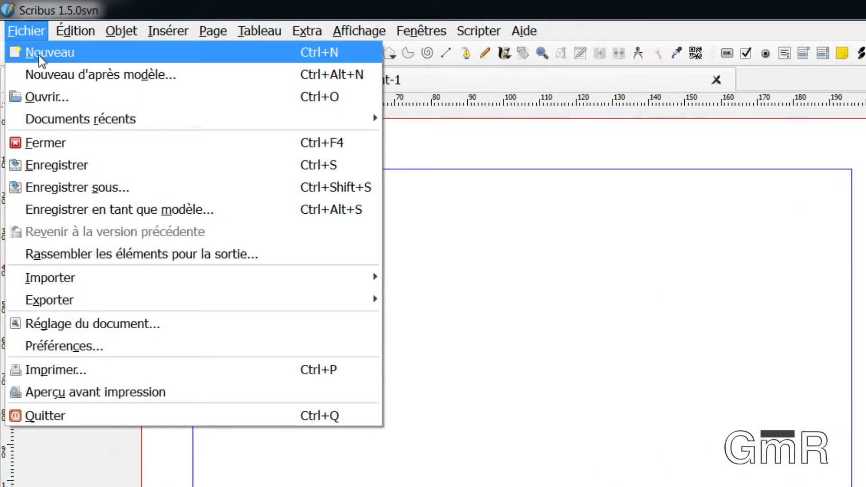
left_click(41, 56)
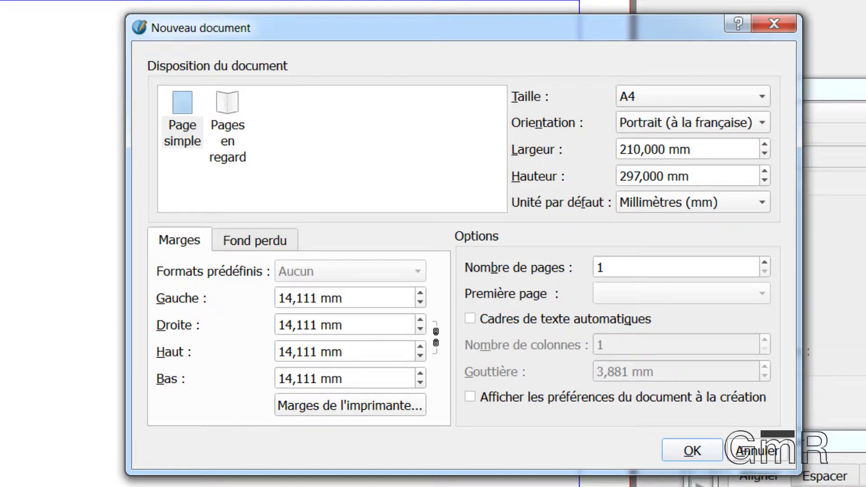
left_click(225, 114)
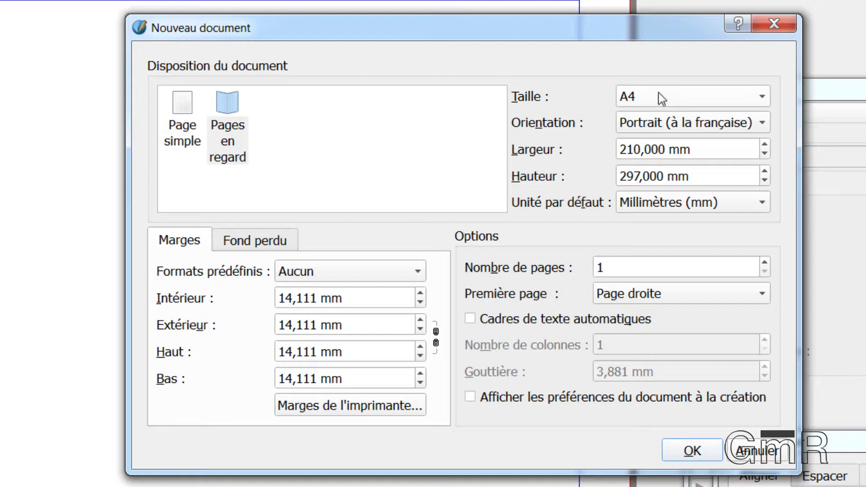
left_click(763, 97)
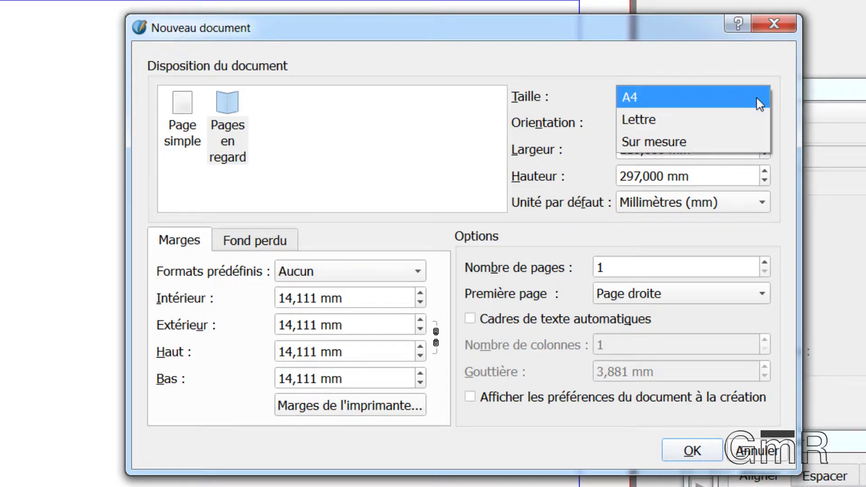
left_click(695, 144)
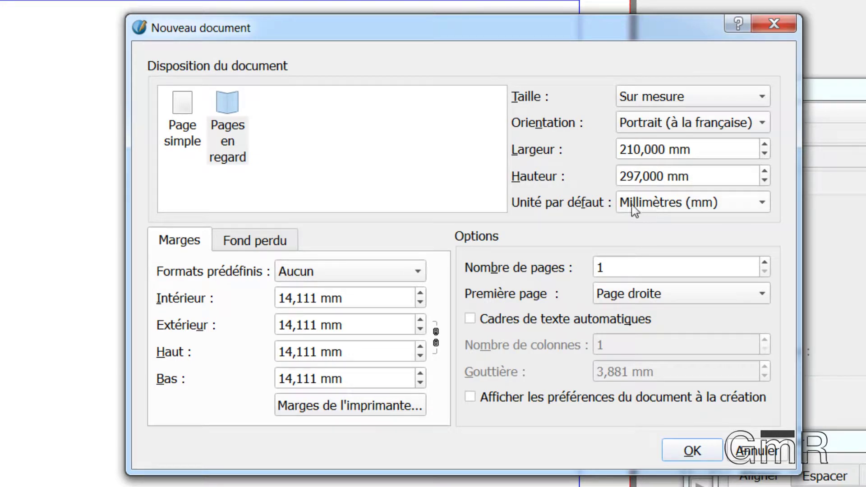
Keep millimetres as the new document's unit and set the page width to 121 mm and the height to 120 mm
left_click(765, 209)
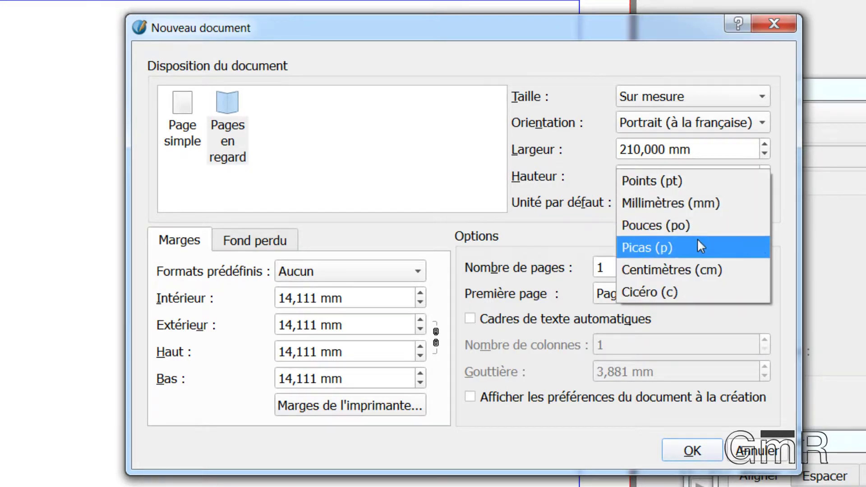
left_click(686, 205)
left_click_drag(702, 154, 598, 159)
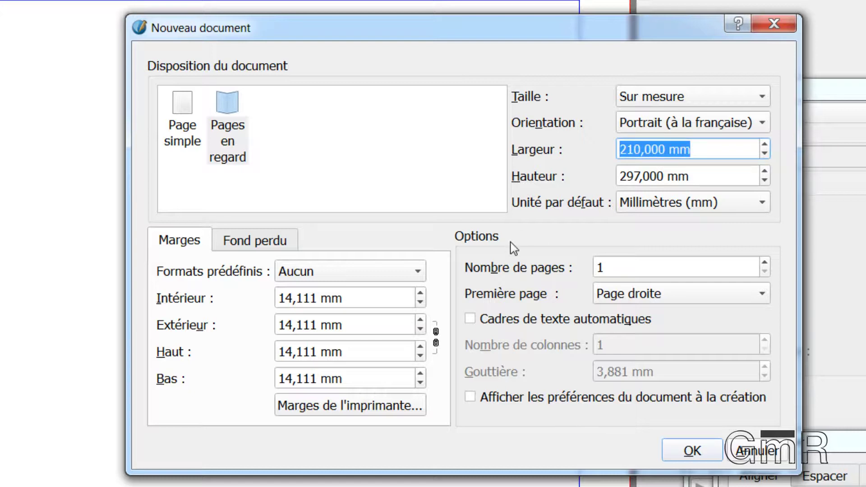
type("1")
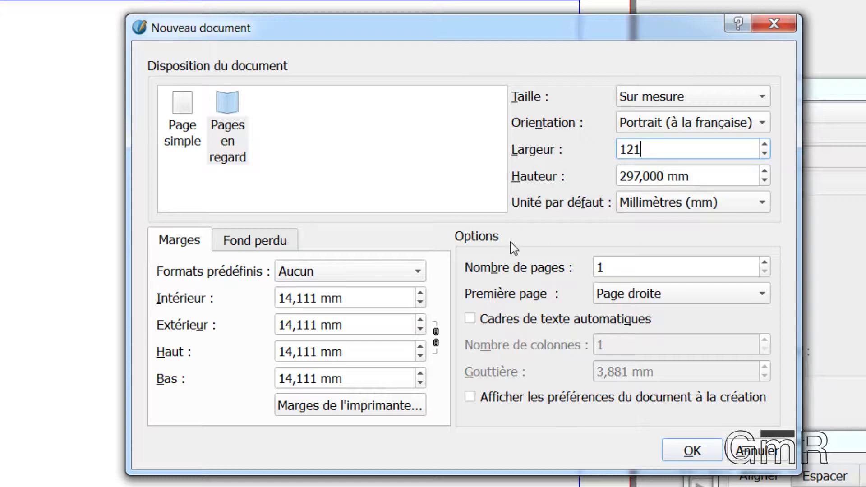
type("21")
left_click_drag(690, 176, 614, 178)
type("120")
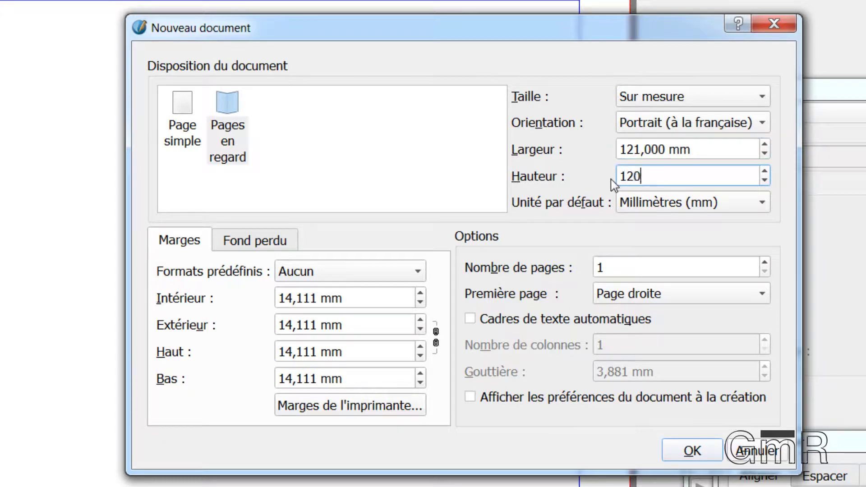
left_click(699, 148)
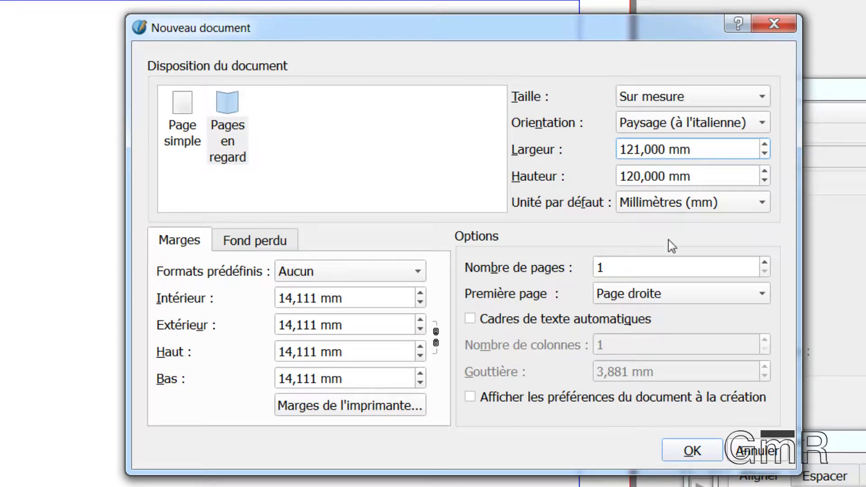
Set the new document to 12 pages with a right-hand first page (Page droite)
left_click(634, 269)
double_click(594, 269)
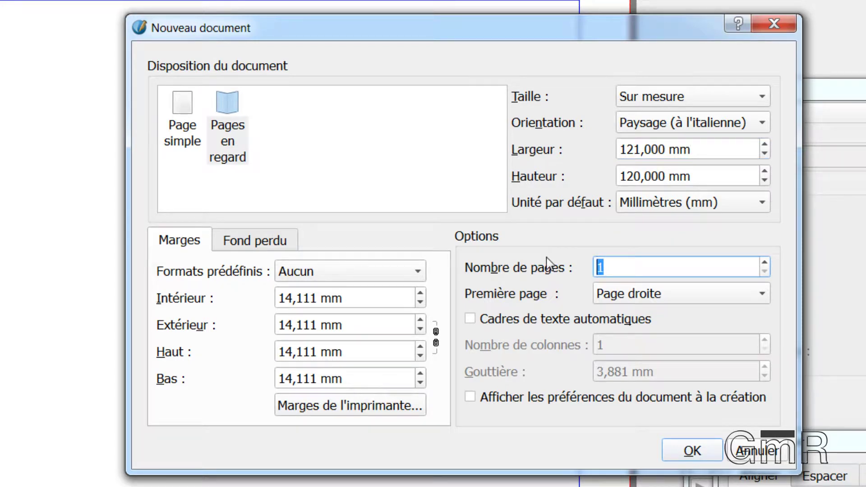
type("1")
left_click(679, 294)
left_click(673, 310)
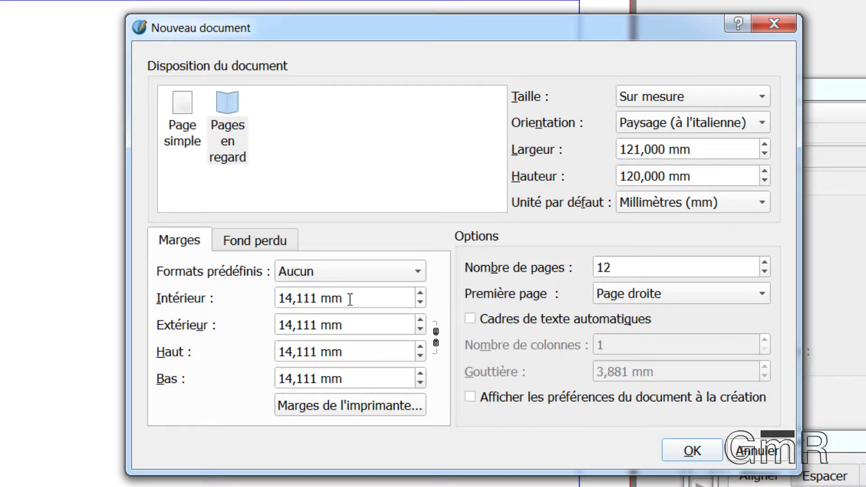
Create the document with all four margins linked at 0 mm, and close the old Document-1
left_click(436, 337)
left_click_drag(388, 327, 155, 321)
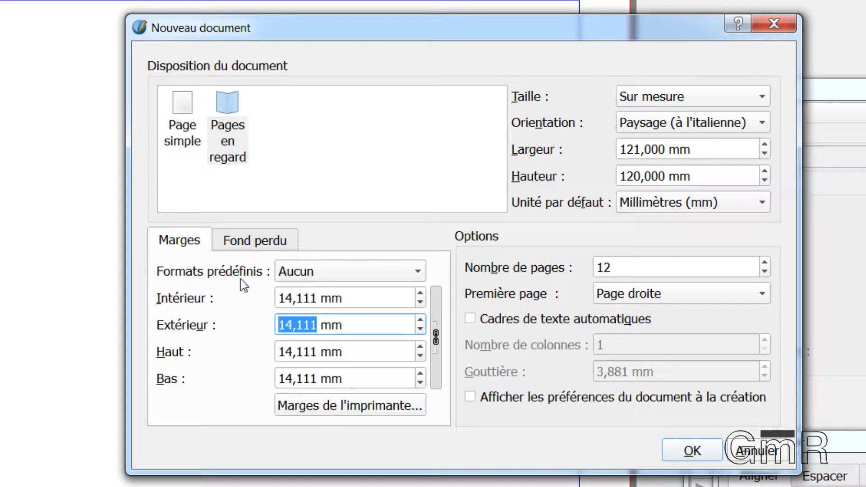
type("0")
key("shift+Tab")
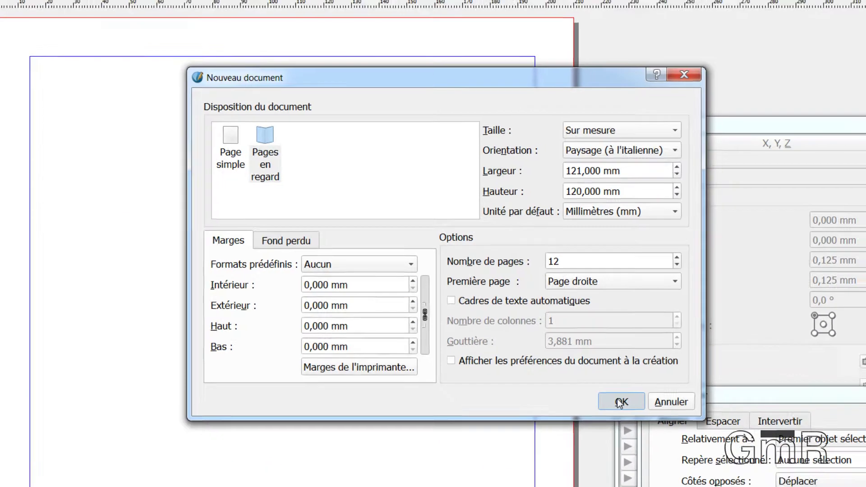
left_click(681, 451)
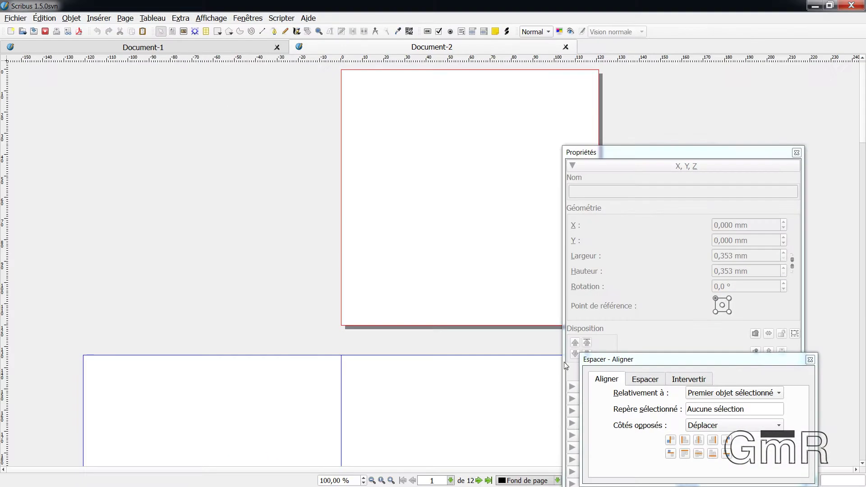
left_click(277, 47)
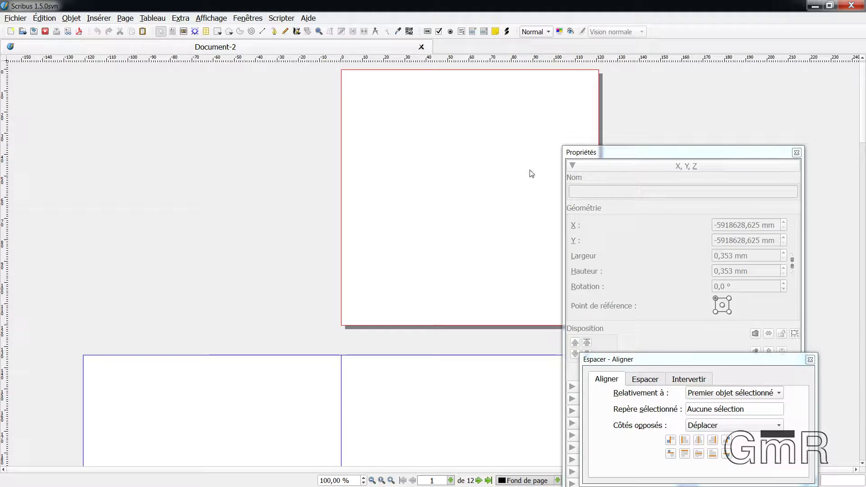
Place Tsukaïmah-fofo.jpg from the Images folder in the lower-right part of the first page
key("ctrl+minus")
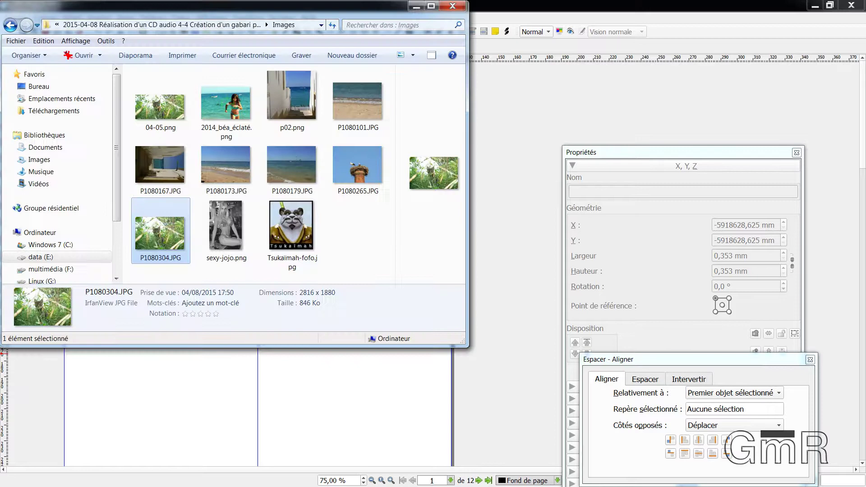
left_click_drag(199, 13, 640, 64)
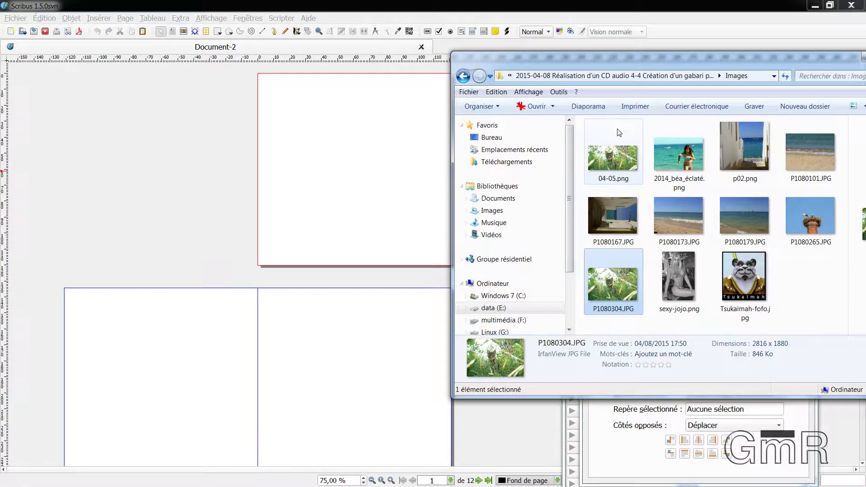
left_click_drag(739, 263, 375, 191)
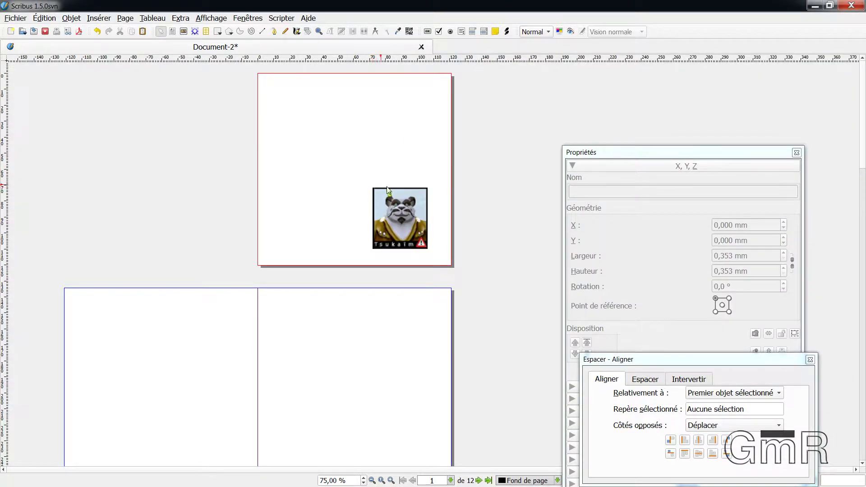
Place p02.png from the Images folder on page 2, about 7 mm from its left edge and 14 mm from its top
scroll(417, 192, "down", 4)
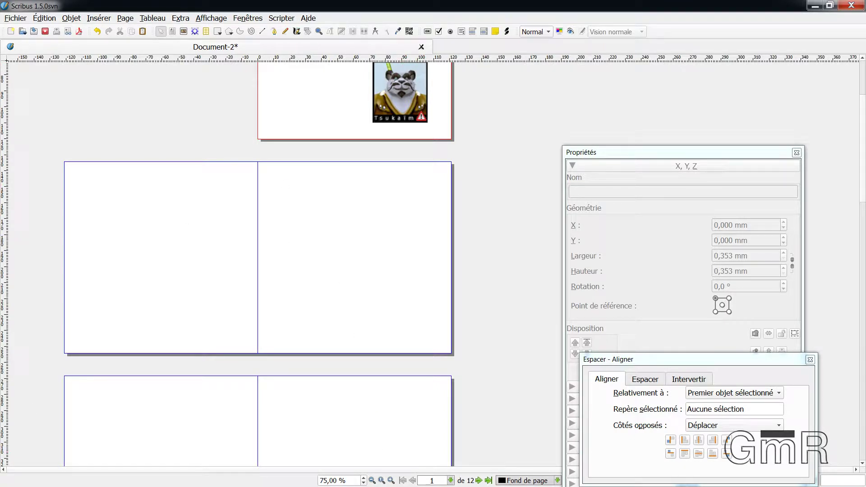
key("super+Tab")
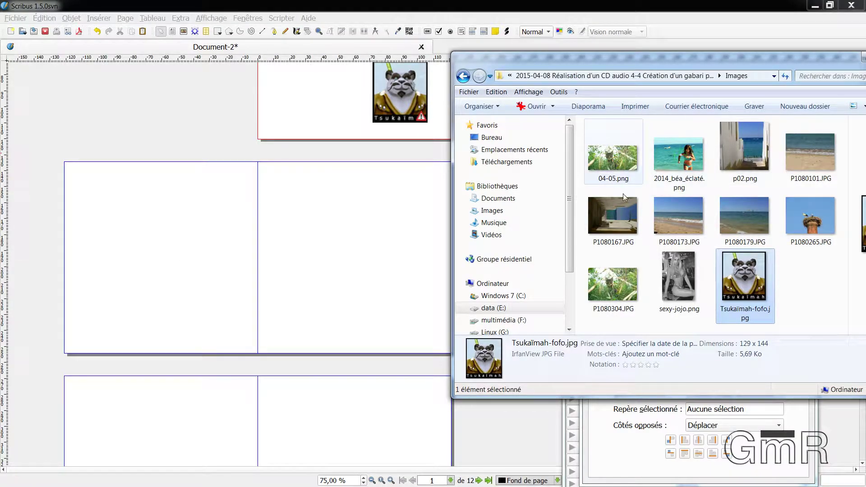
left_click_drag(745, 146, 210, 258)
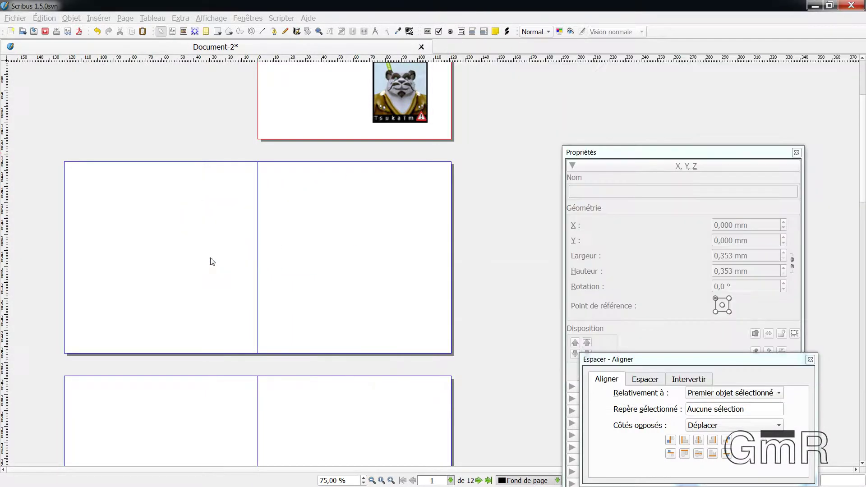
left_click_drag(279, 311, 144, 237)
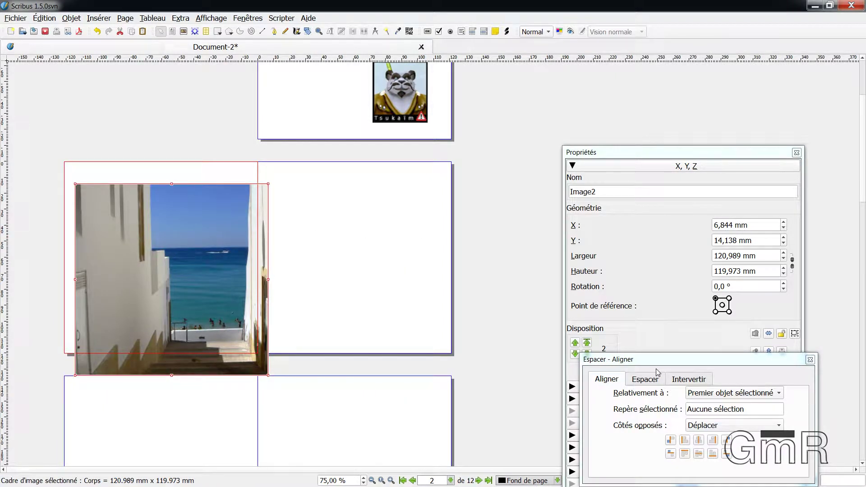
Set the alignment reference (Relativement à) in the Espacer - Aligner palette to Page
left_click_drag(660, 156, 646, 93)
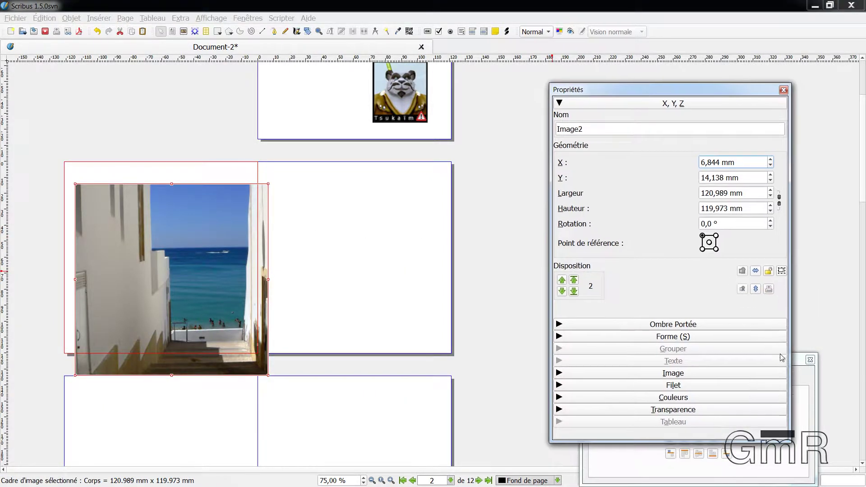
scroll(466, 197, "up", 5)
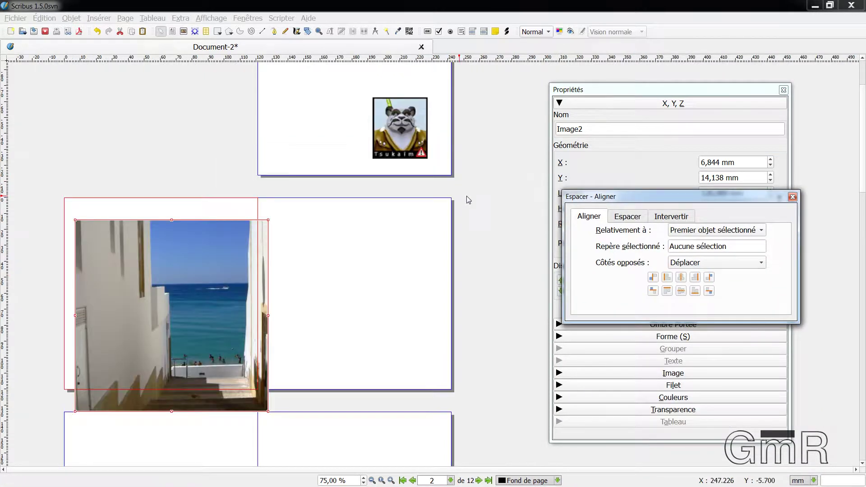
left_click(330, 88)
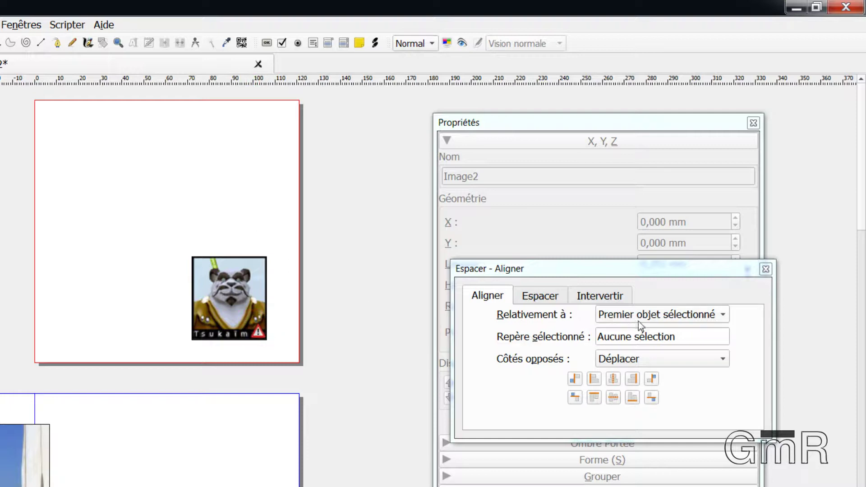
left_click(624, 320)
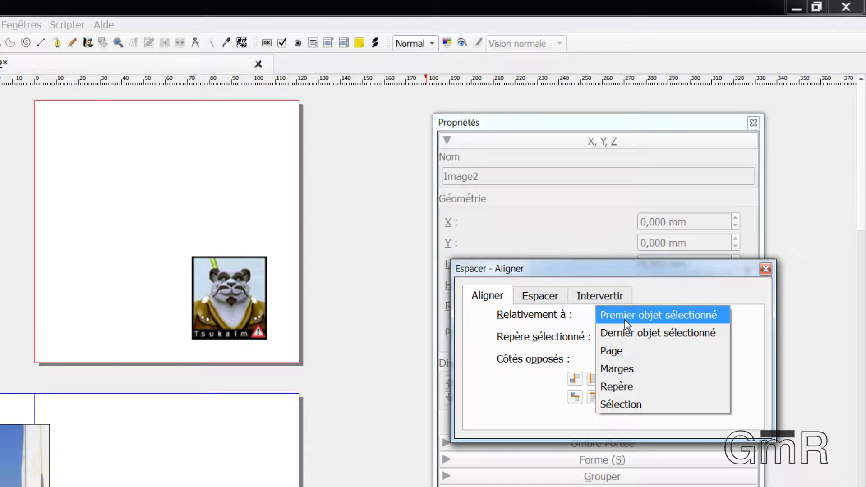
left_click(613, 350)
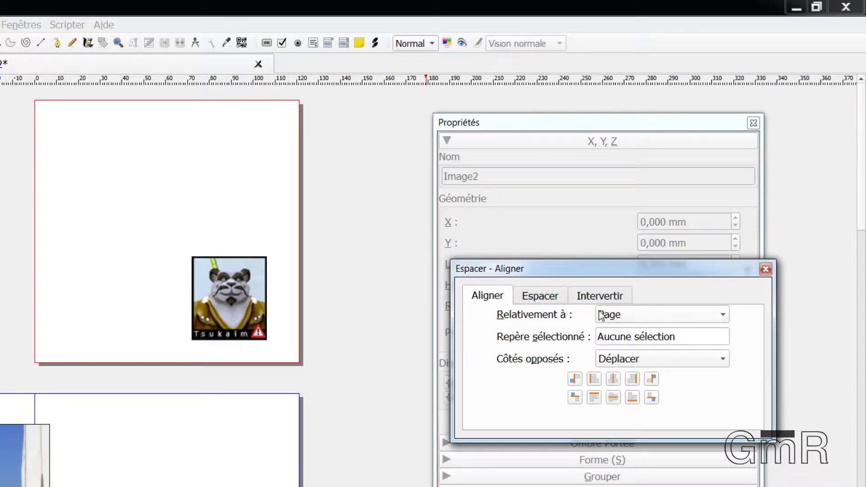
left_click_drag(514, 273, 460, 276)
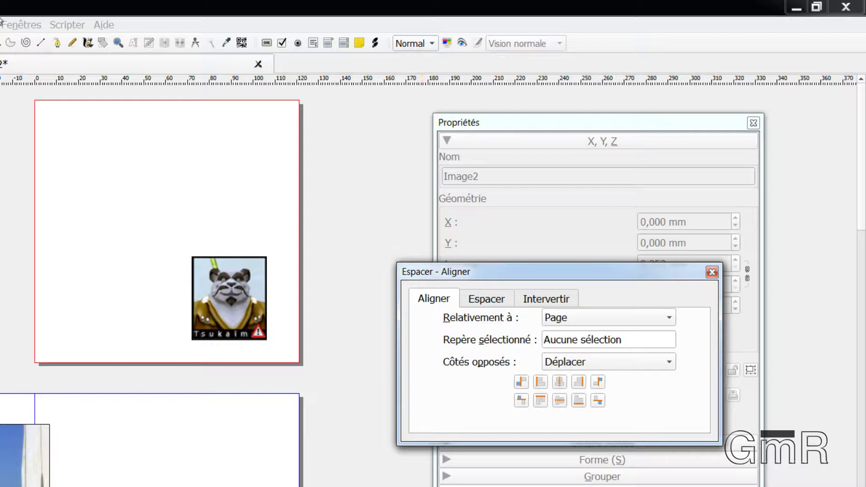
left_click(22, 26)
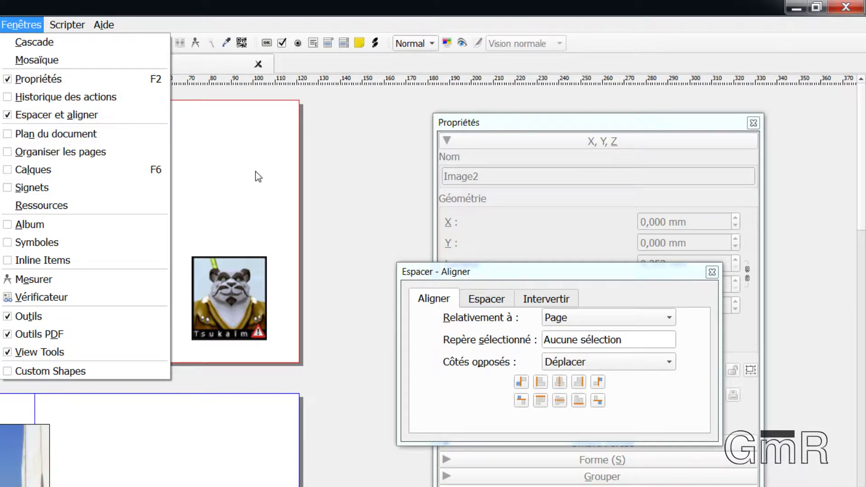
left_click(490, 269)
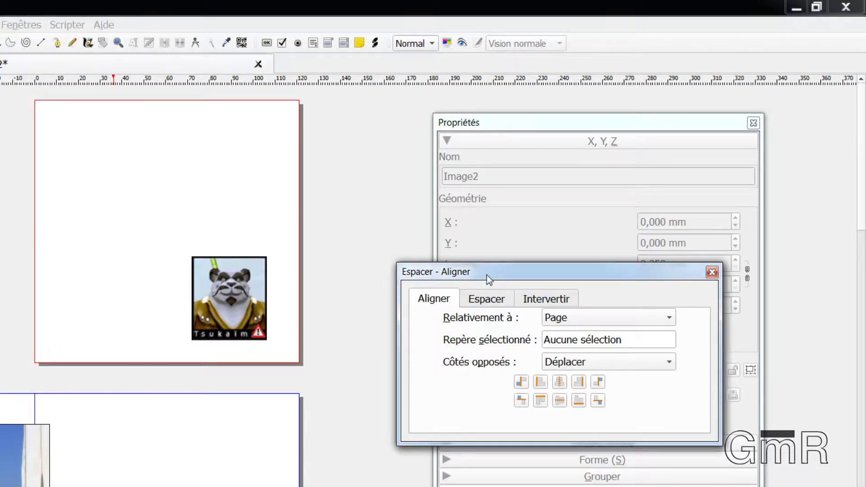
Centre the Tsukaïmah-fofo image horizontally and vertically on the first page
left_click(241, 298)
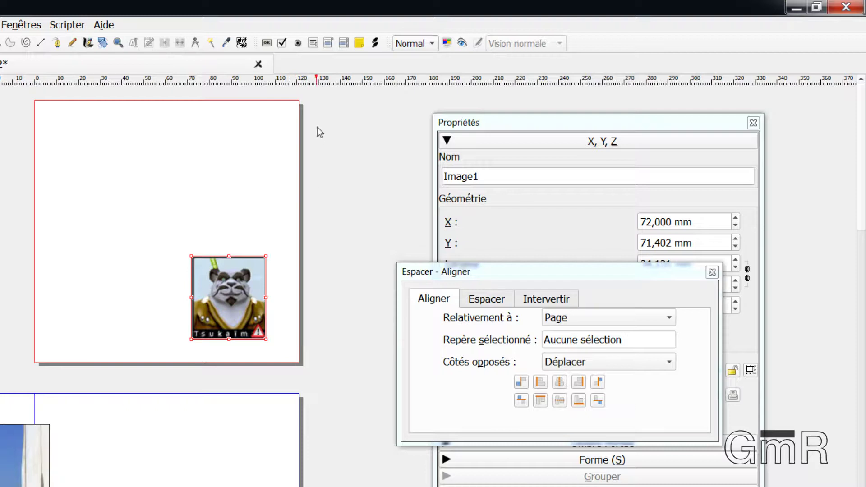
left_click(559, 383)
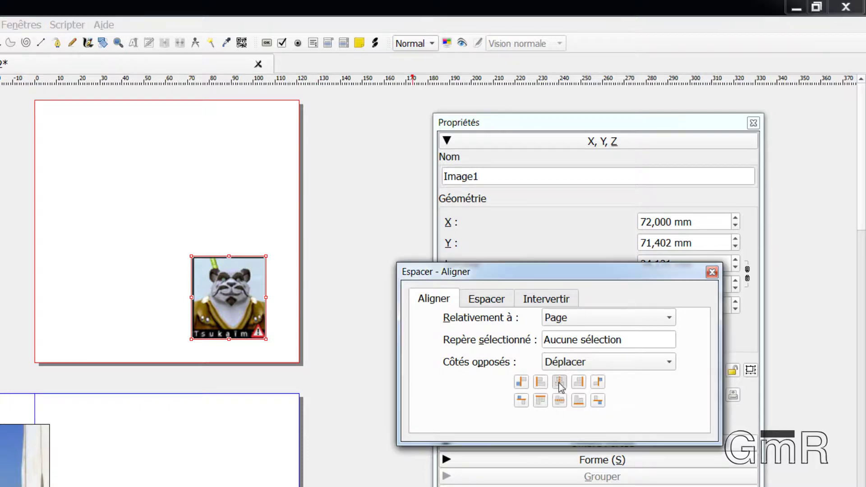
left_click(559, 400)
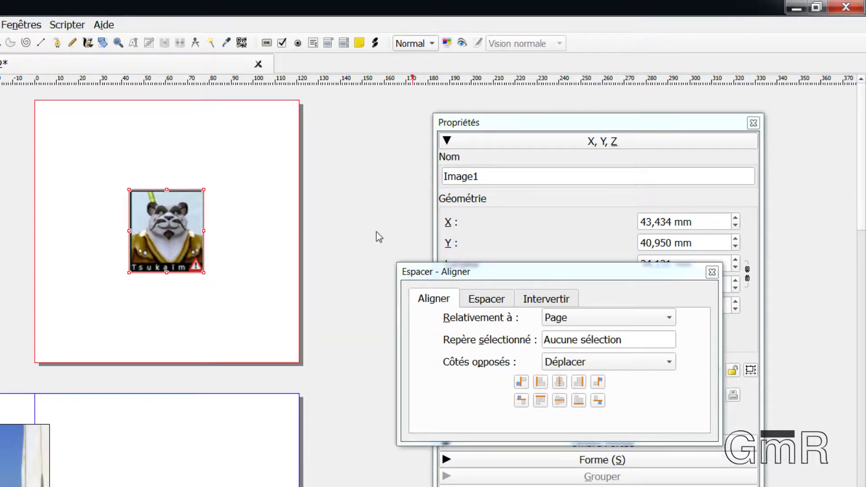
Align the p02 image to the right and top edges of page 2, and deselect it
left_click(262, 381)
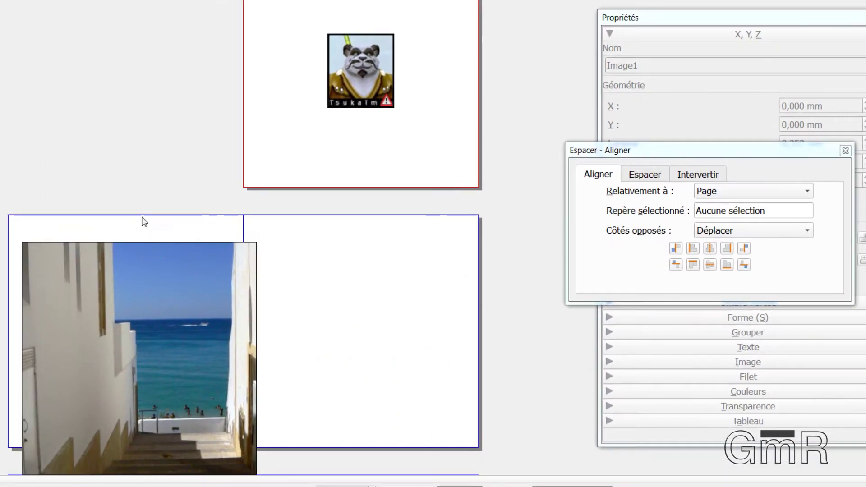
left_click(143, 221)
scroll(142, 216, "down", 3)
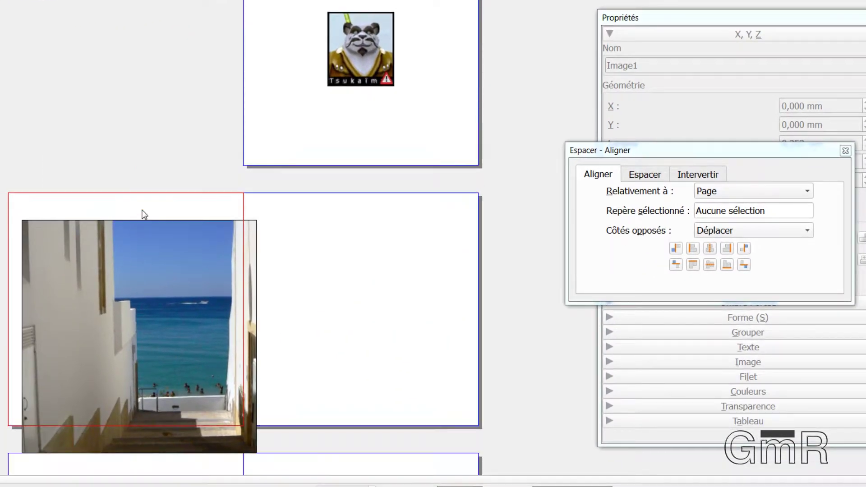
scroll(144, 218, "down", 1)
left_click(147, 223)
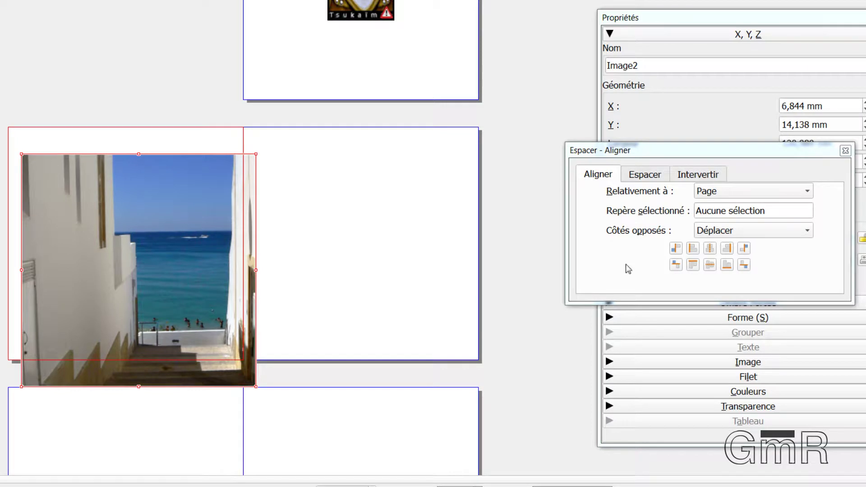
left_click(727, 249)
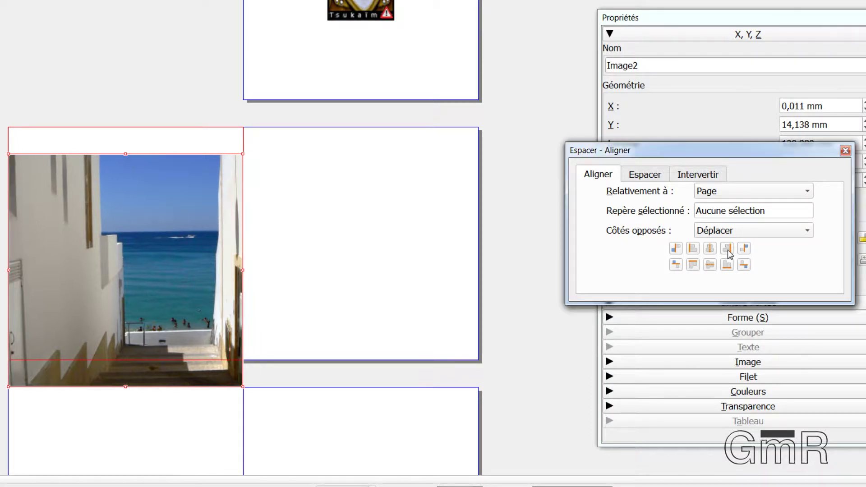
left_click(694, 266)
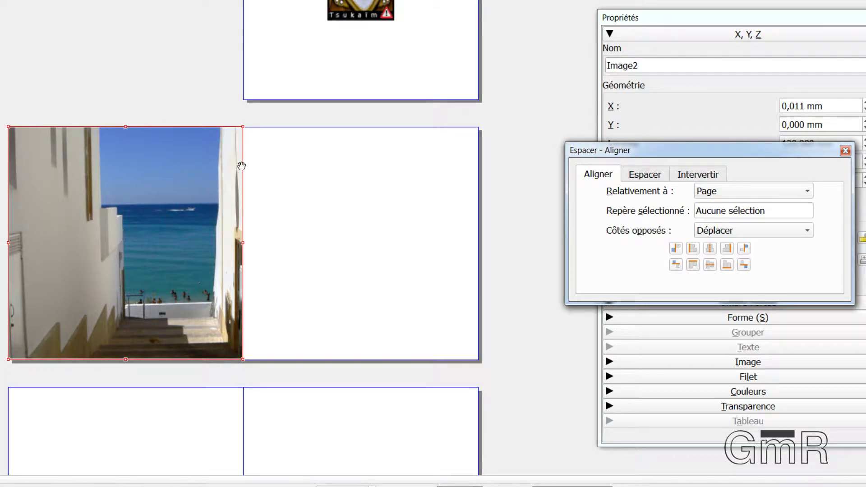
left_click(198, 92)
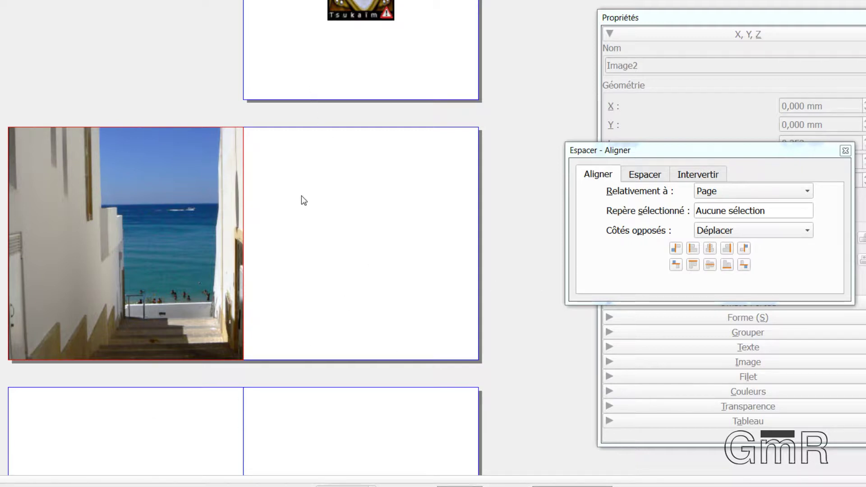
Place 04-05.png from the Images folder on page 4, about 3 mm from its left edge and flush with its top
scroll(347, 239, "down", 1)
scroll(279, 388, "down", 2)
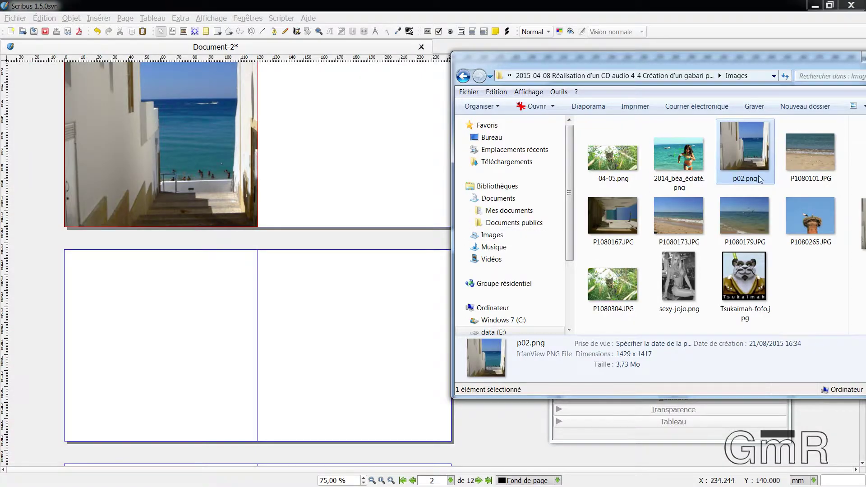
left_click(779, 256)
left_click_drag(785, 64, 652, 52)
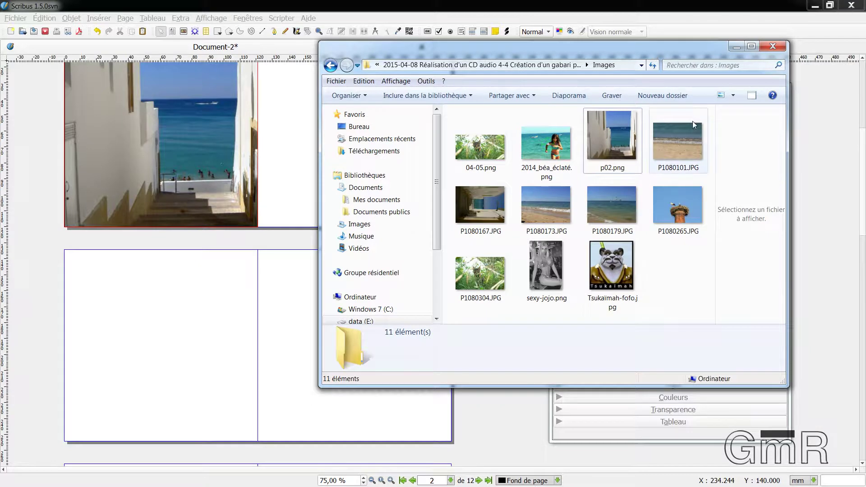
left_click_drag(482, 163, 212, 323)
left_click_drag(287, 343, 149, 282)
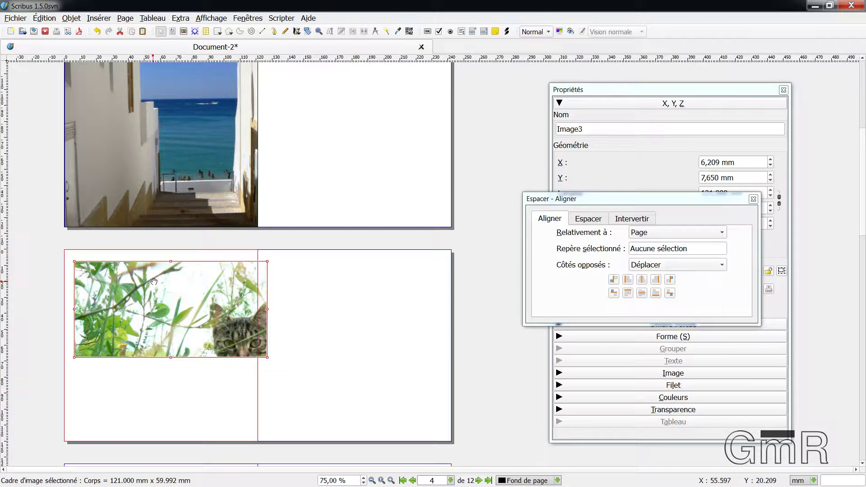
left_click_drag(183, 304, 176, 294)
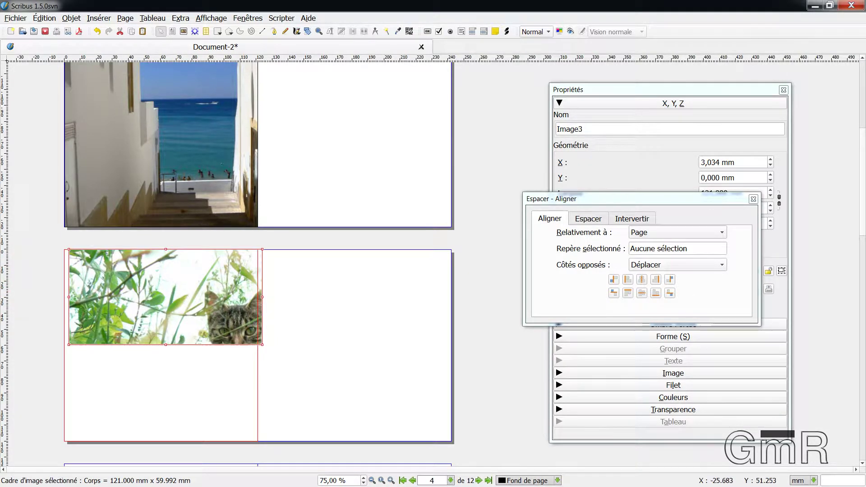
Switch to GIMP, check the canvas size of the p02 image in millimetres, and leave it as is
key("alt+Tab")
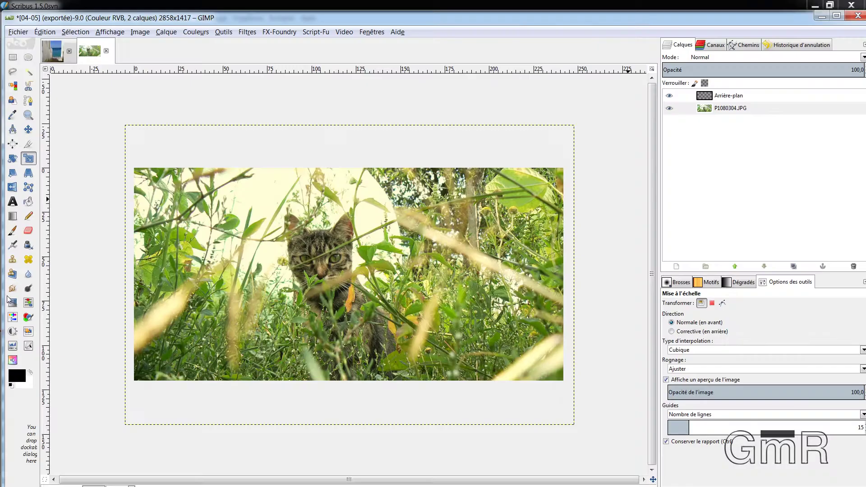
left_click(68, 59)
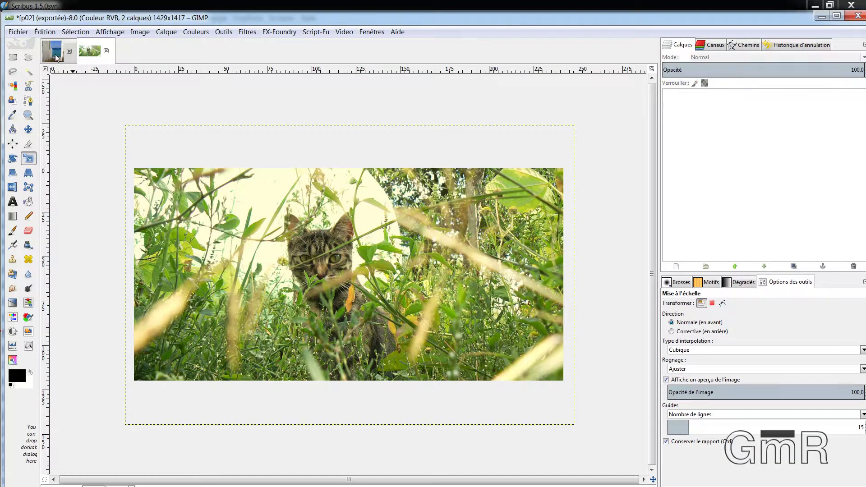
left_click(143, 32)
left_click(159, 80)
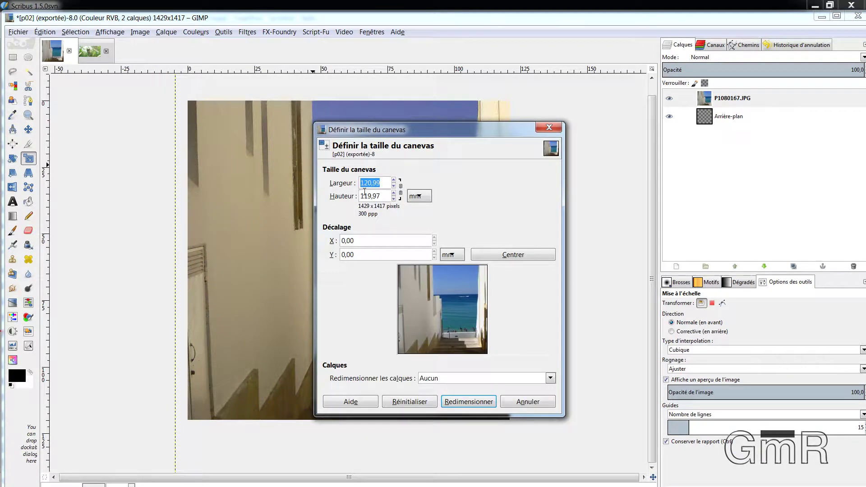
left_click(91, 52)
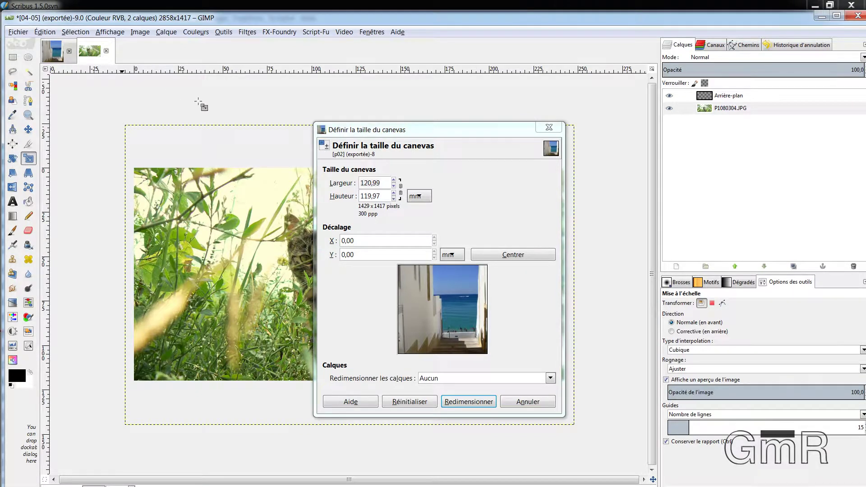
left_click(523, 402)
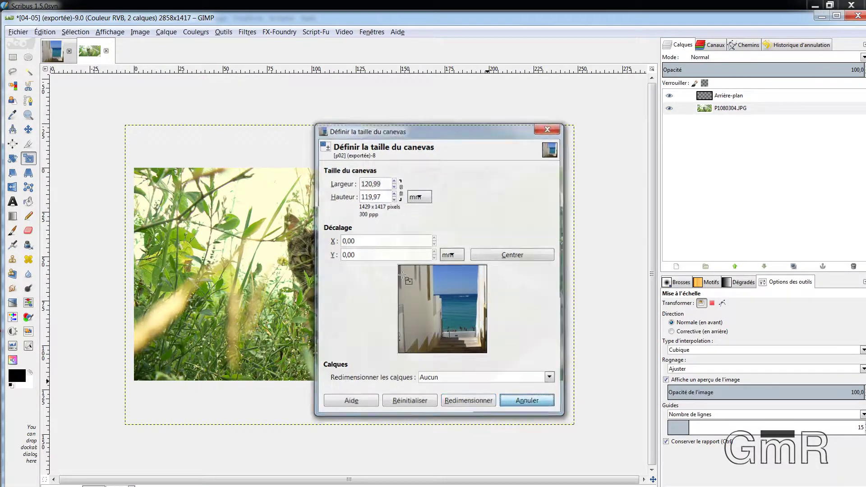
Check the canvas size of the 04-05 image in millimetres, select its Arrière-plan layer, and return to Scribus
left_click(138, 33)
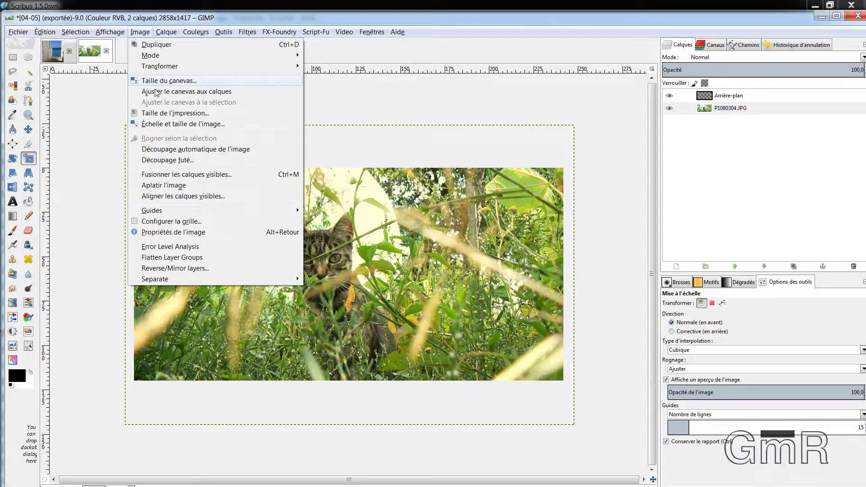
left_click(168, 81)
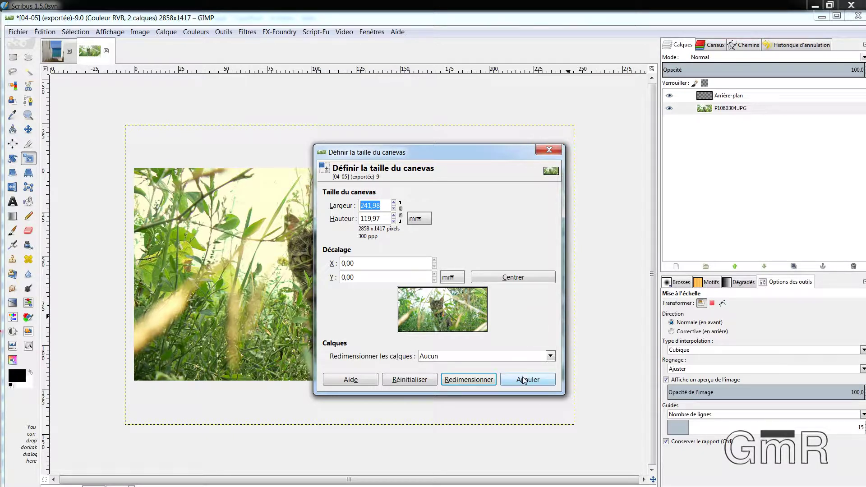
left_click(468, 379)
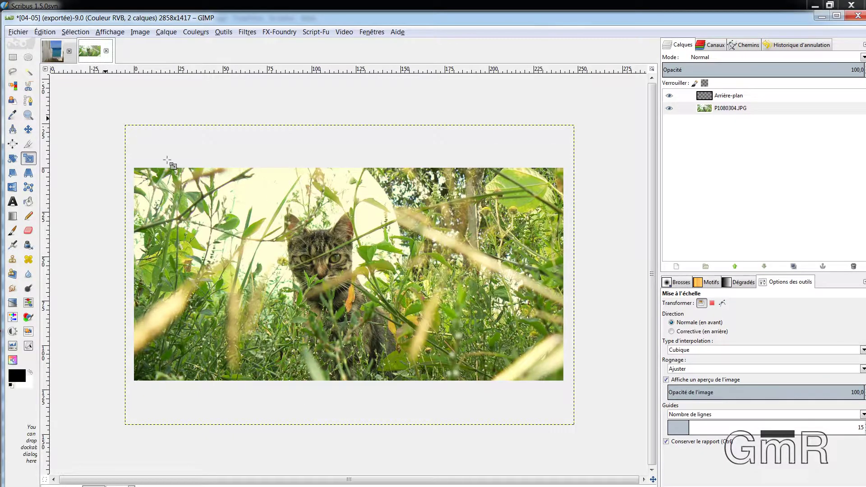
left_click(714, 96)
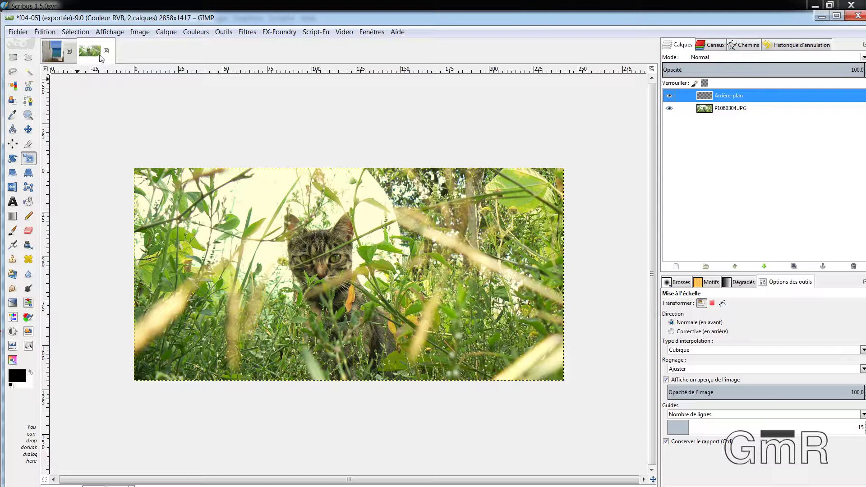
left_click_drag(220, 17, 220, 51)
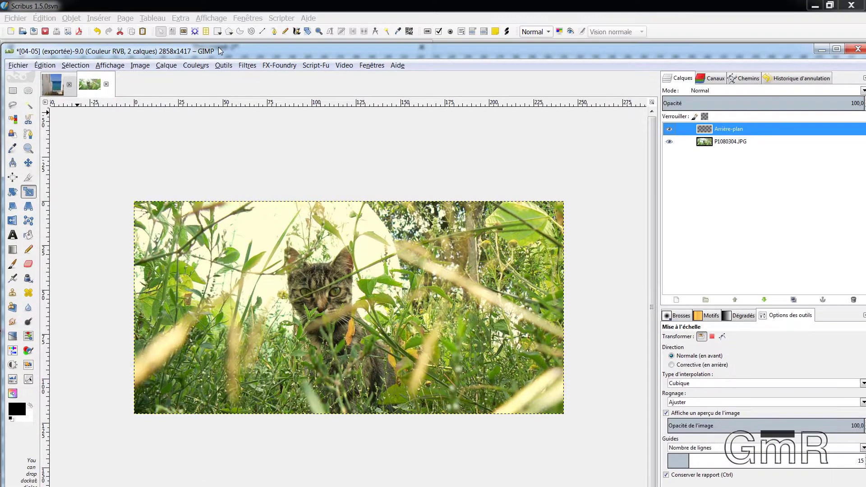
left_click(242, 11)
scroll(270, 240, "down", 1)
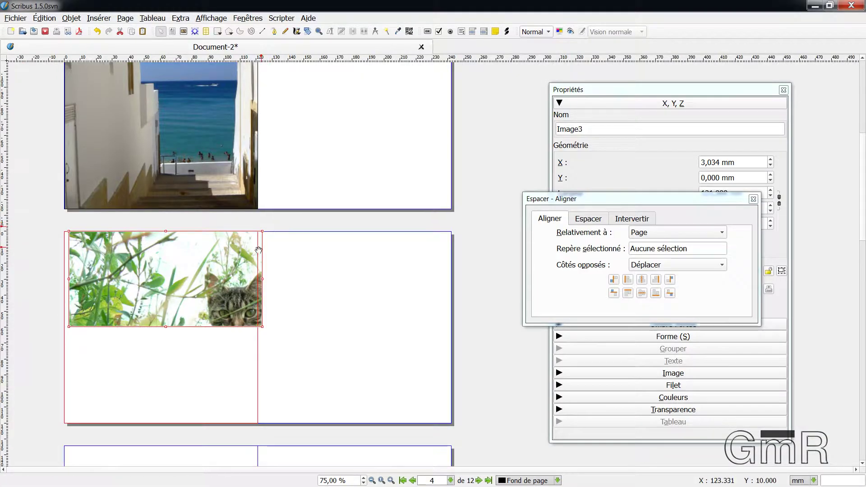
scroll(221, 285, "down", 1)
right_click(218, 283)
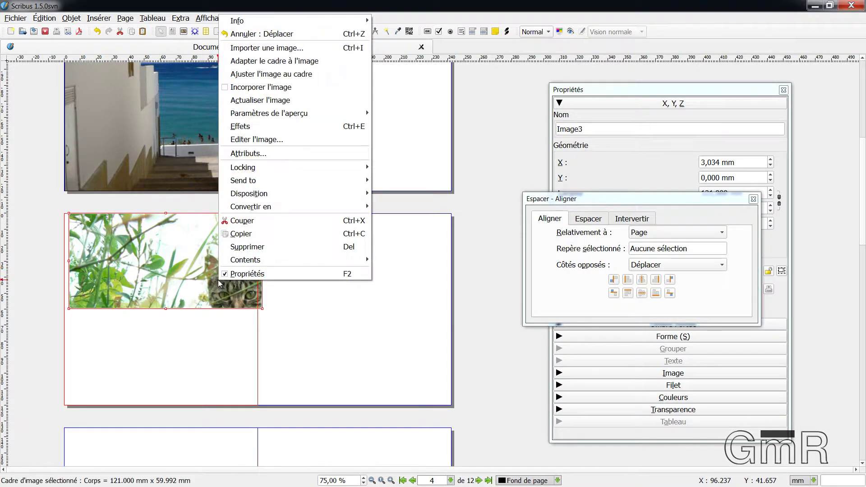
mouse_move(257, 167)
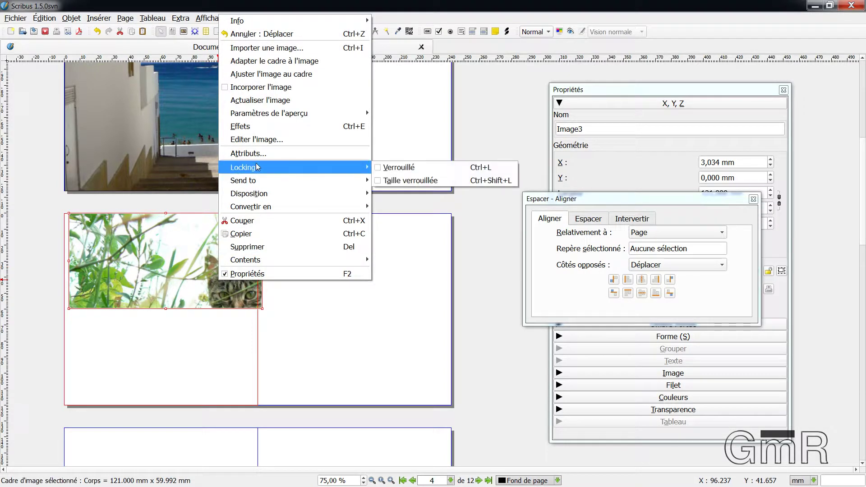
left_click(203, 319)
scroll(234, 275, "up", 2)
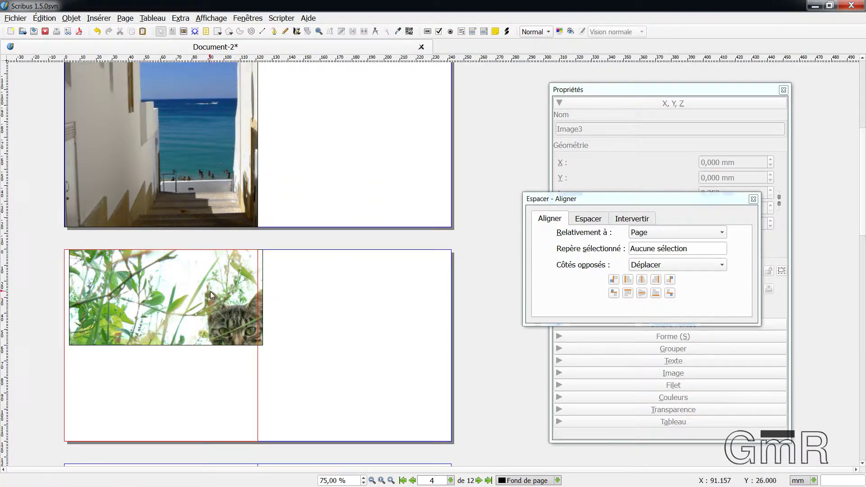
Fit the 04-05 image frame on page 4 to its image so it spans pages 4 and 5
right_click(178, 290)
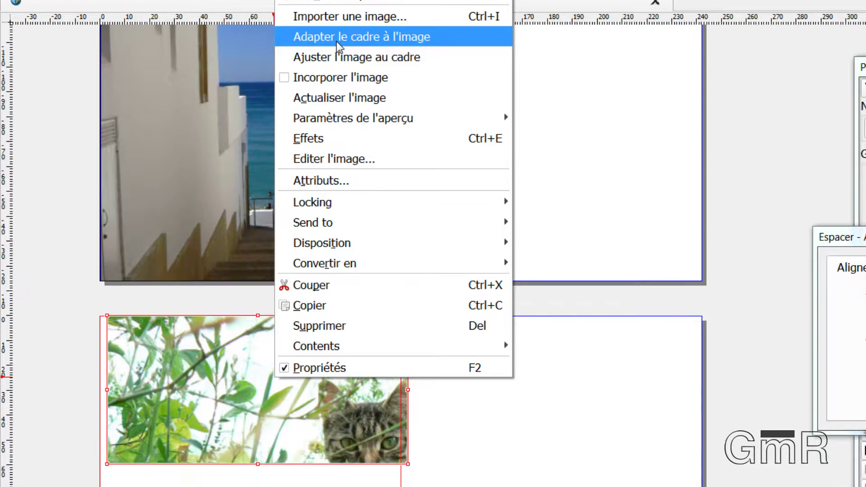
left_click(339, 110)
scroll(504, 396, "down", 1)
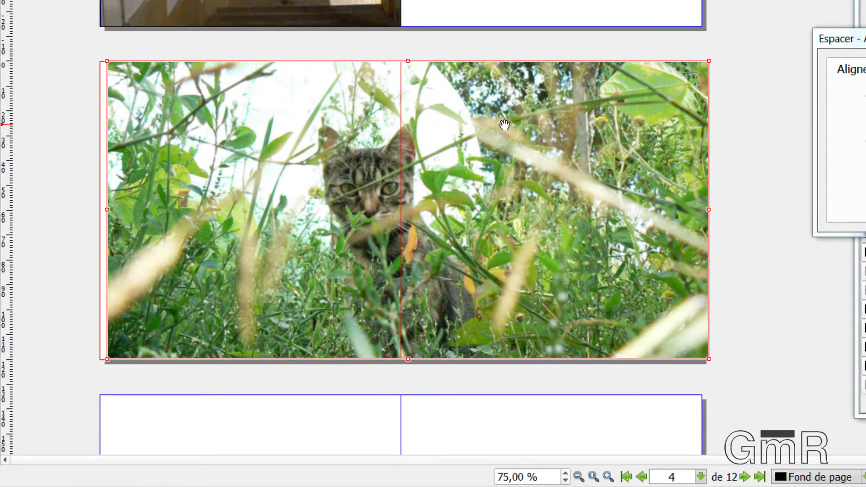
scroll(504, 125, "down", 1)
Align the 04-05 image to the left and top edges of page 4, and deselect it
left_click_drag(474, 109, 476, 151)
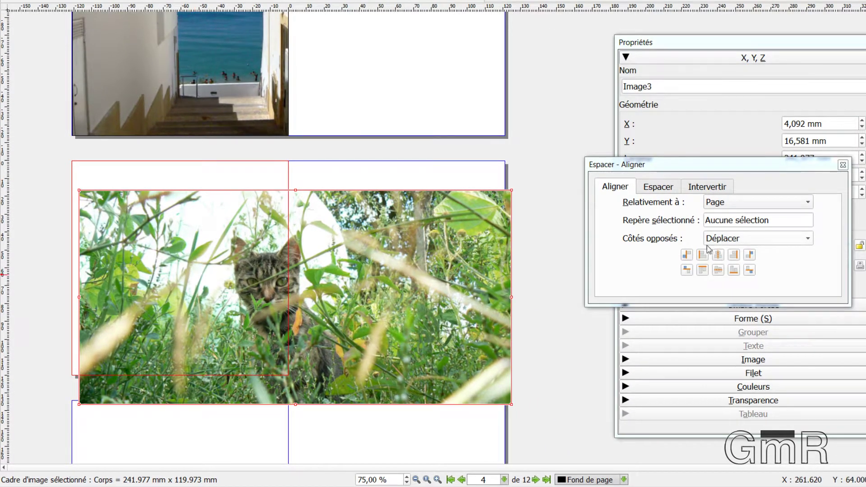
left_click(702, 256)
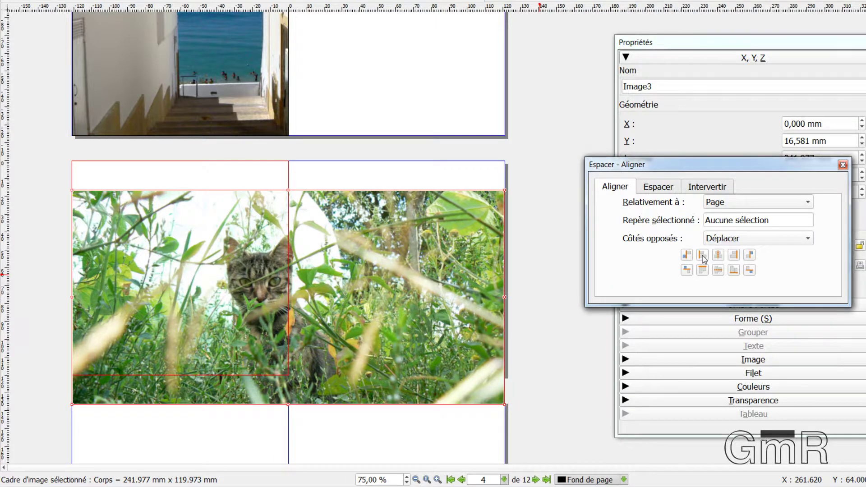
left_click(702, 269)
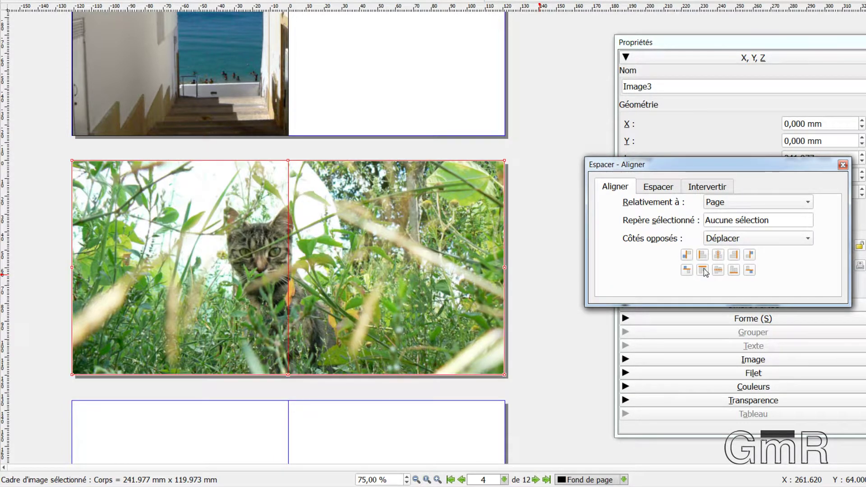
scroll(508, 239, "down", 2)
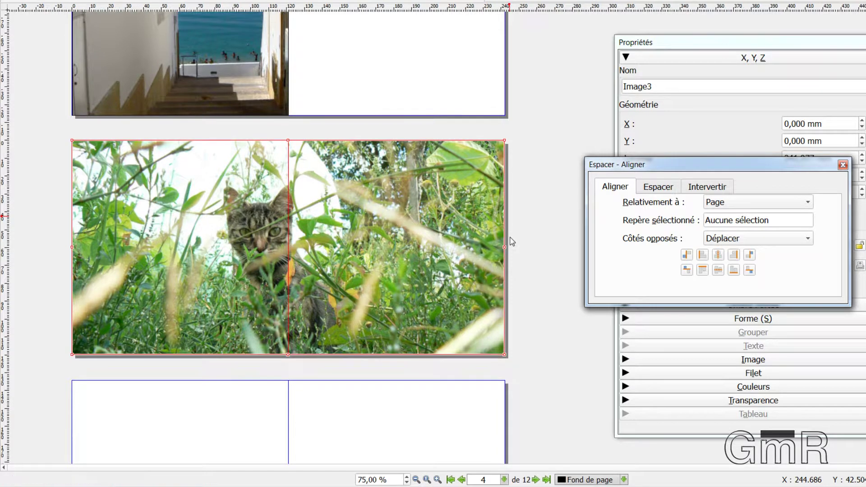
scroll(536, 183, "down", 2)
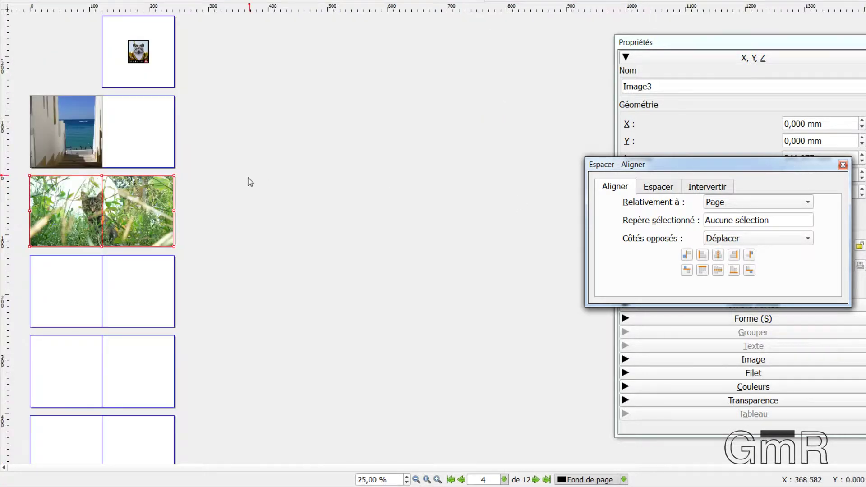
scroll(248, 182, "up", 1)
scroll(255, 191, "up", 3)
scroll(265, 197, "down", 1)
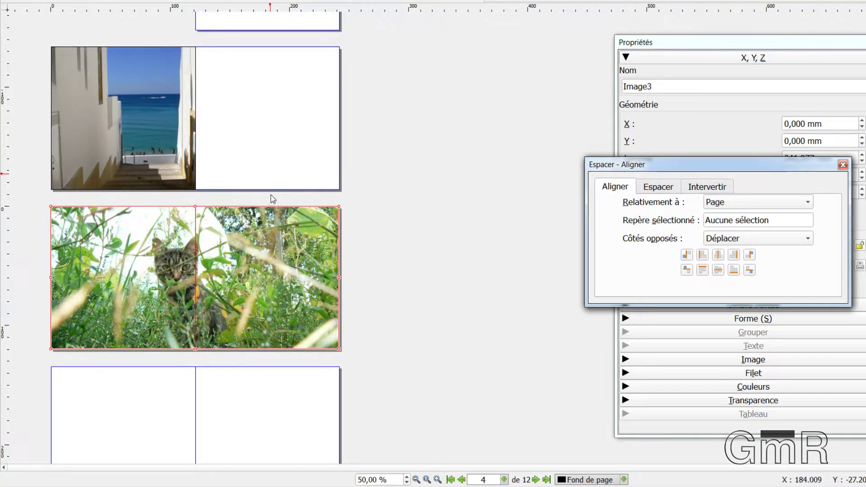
left_click(411, 243)
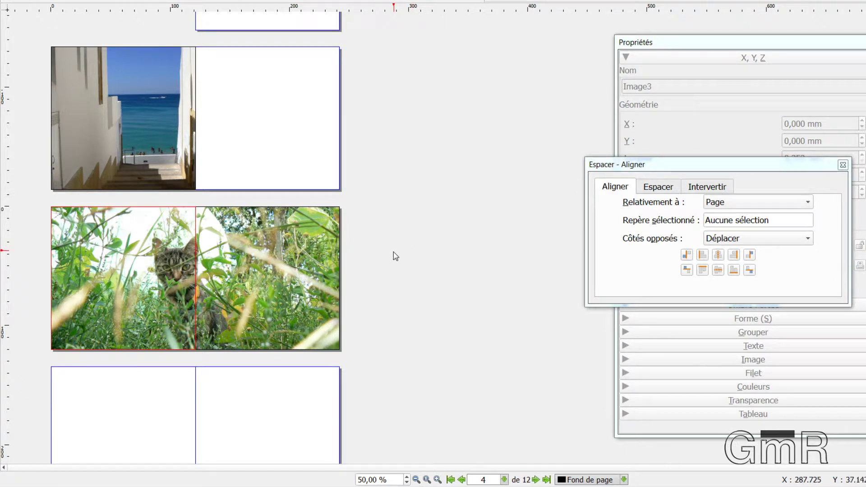
Draw a text frame about 116 × 116 mm on page 3
scroll(394, 251, "down", 1)
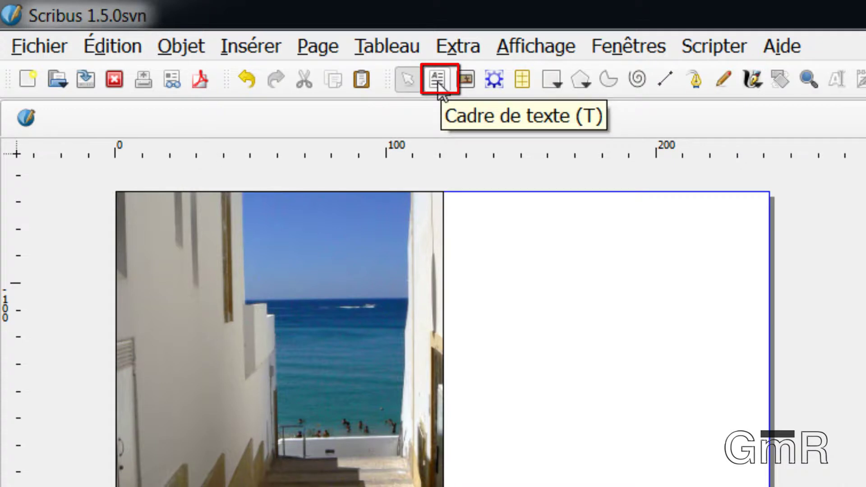
left_click(436, 79)
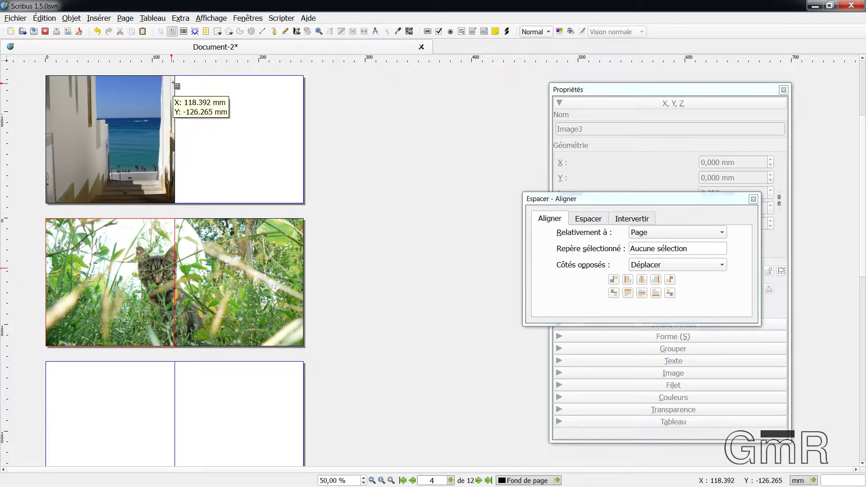
mouse_move(176, 81)
left_mouse_down()
mouse_move(248, 127)
mouse_move(285, 166)
mouse_move(303, 204)
left_mouse_up()
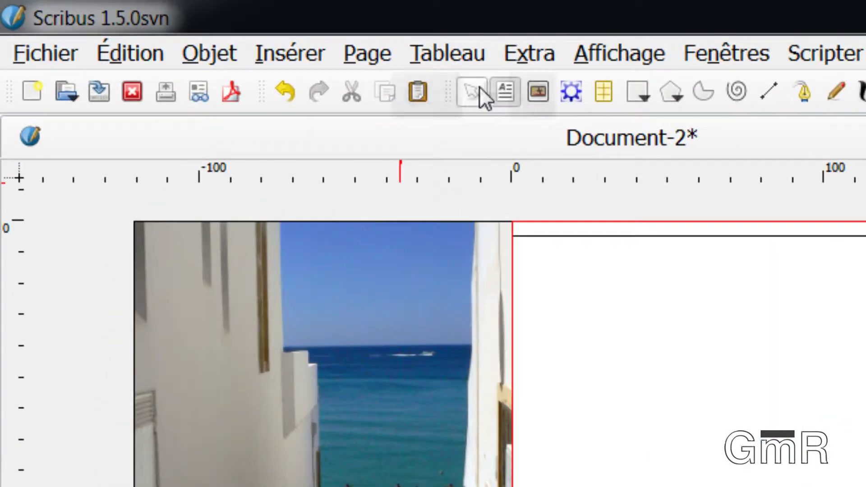
key("ctrl+c")
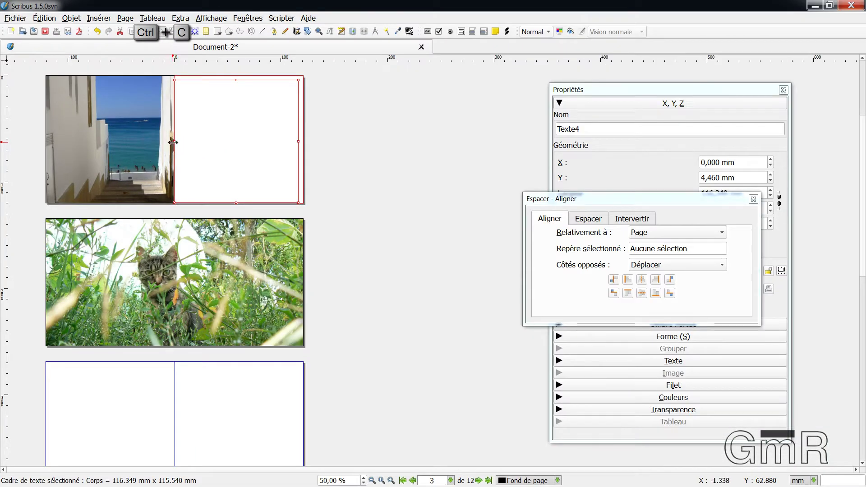
left_click_drag(506, 415, 506, 415)
Narrow the page 3 text frame to about 109 mm from its left side, and centre it horizontally and vertically on the page
left_click_drag(176, 141, 183, 140)
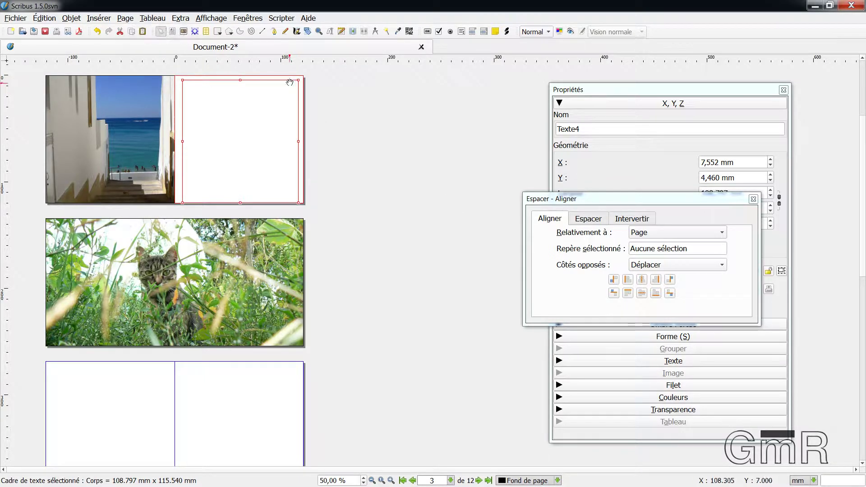
left_click(642, 281)
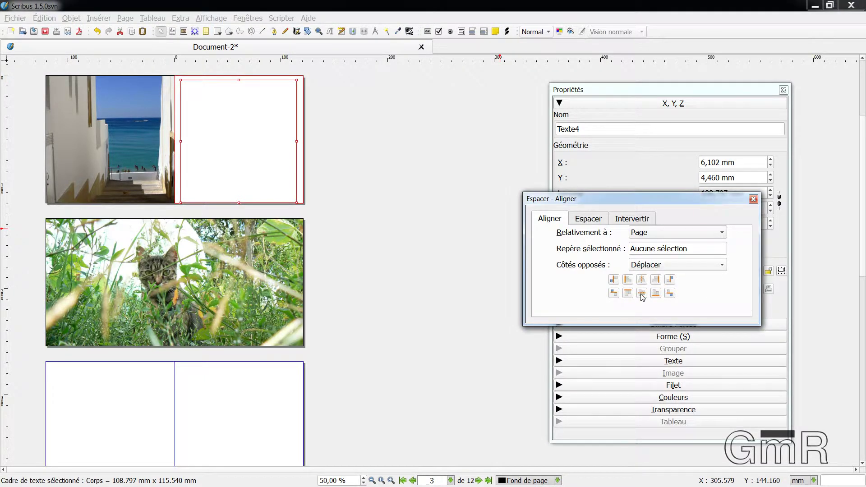
left_click(642, 294)
left_click(455, 282)
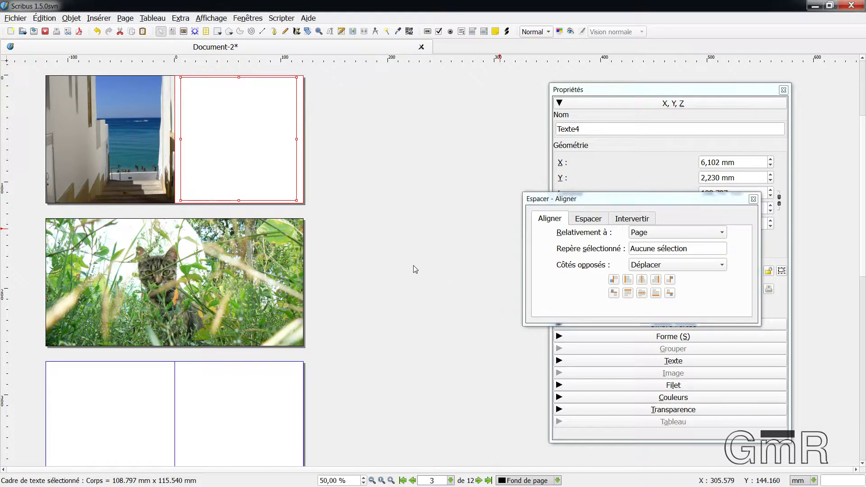
left_click(173, 31)
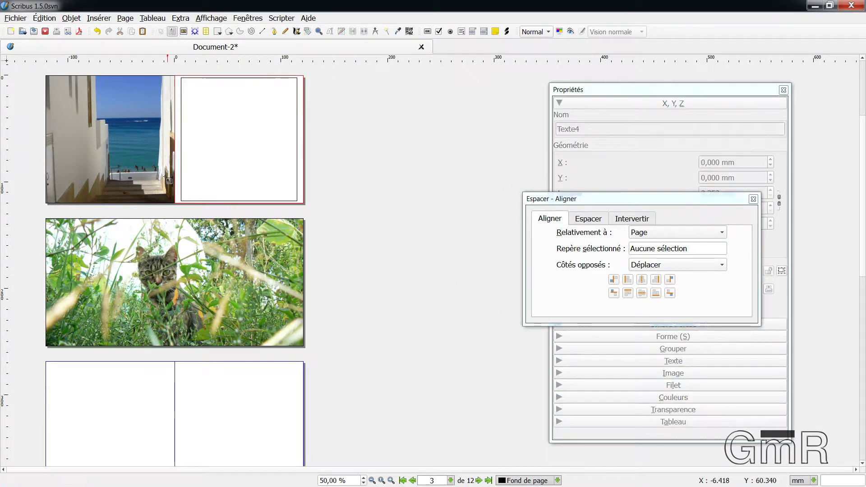
left_click_drag(47, 223, 167, 343)
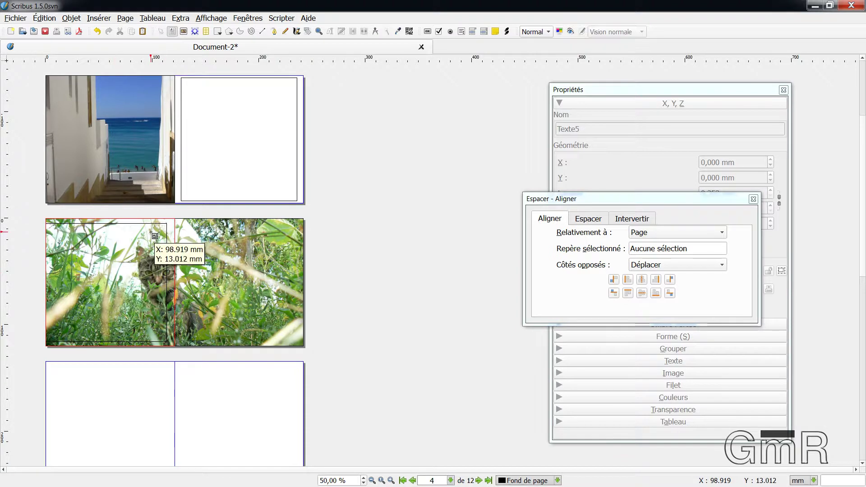
left_click(161, 31)
left_click(126, 223)
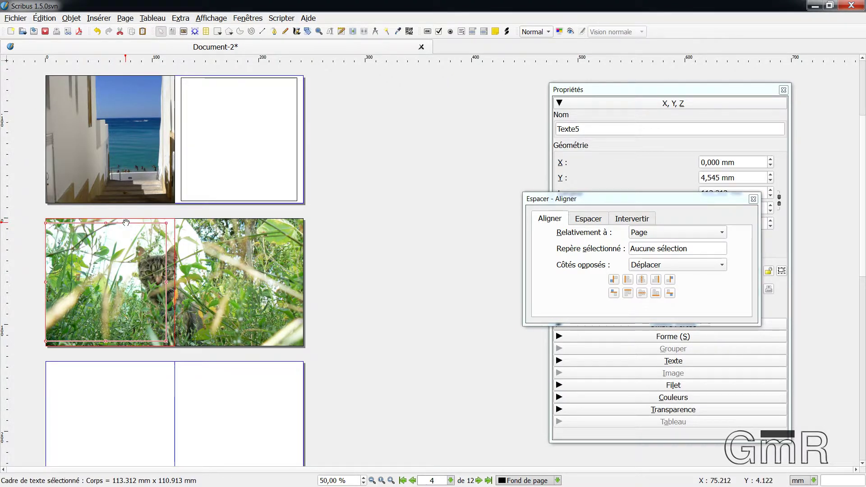
Copy the page 3 text frame onto page 4, and centre the copy horizontally and vertically on the page
left_click(184, 187)
key("ctrl+c")
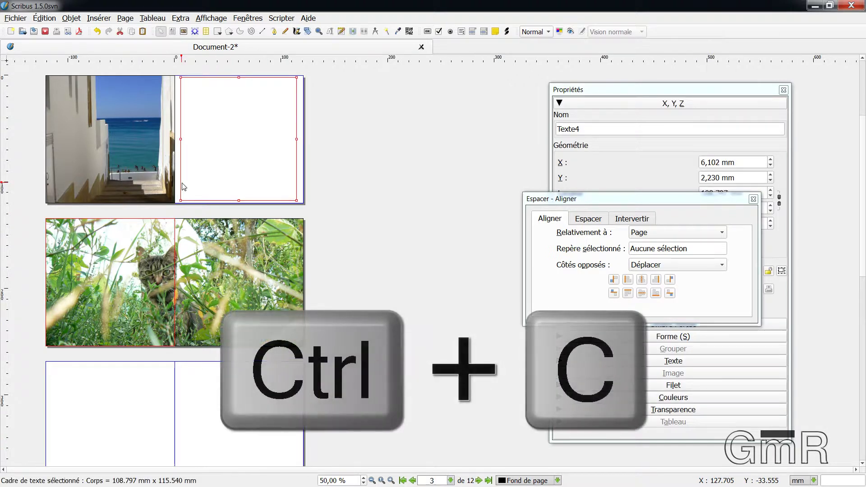
key("ctrl+v")
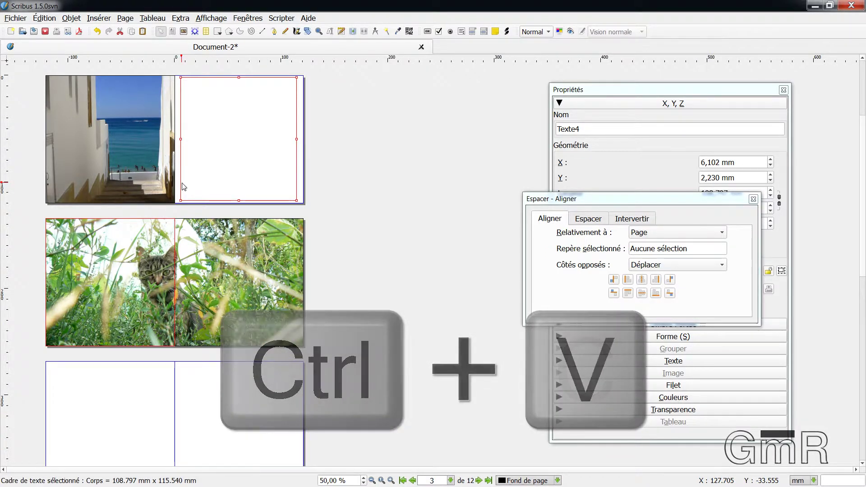
left_click_drag(187, 169, 57, 310)
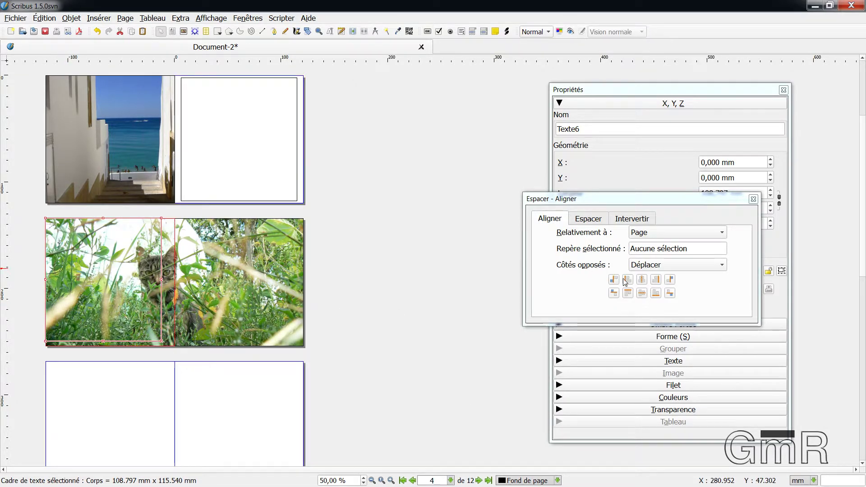
left_click(642, 279)
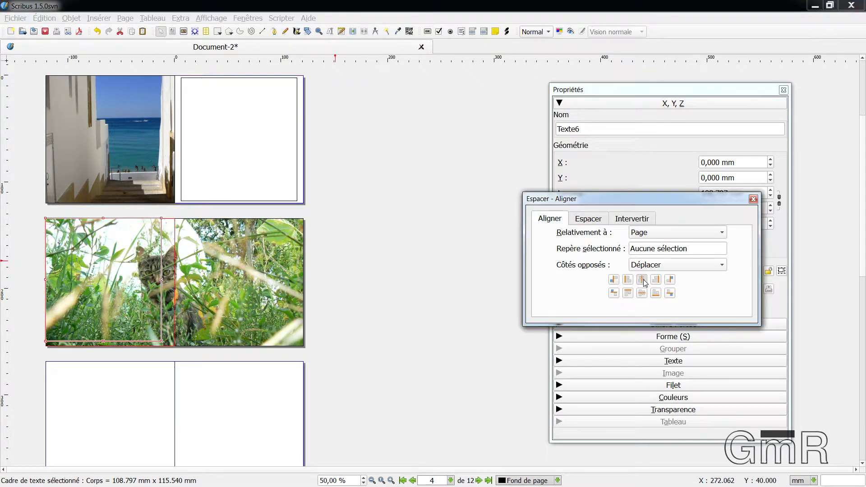
left_click(642, 293)
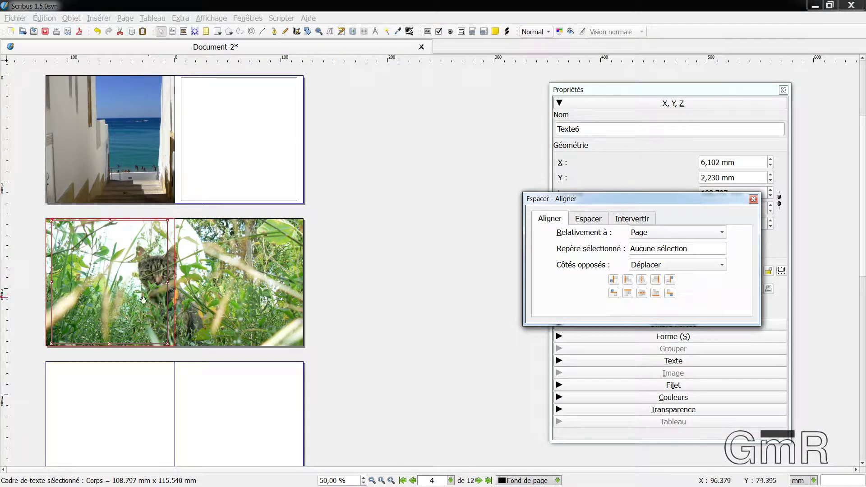
Place another copy of the text frame on page 5, and centre it horizontally and vertically on the page
left_click(118, 312)
left_click_drag(121, 282, 230, 279)
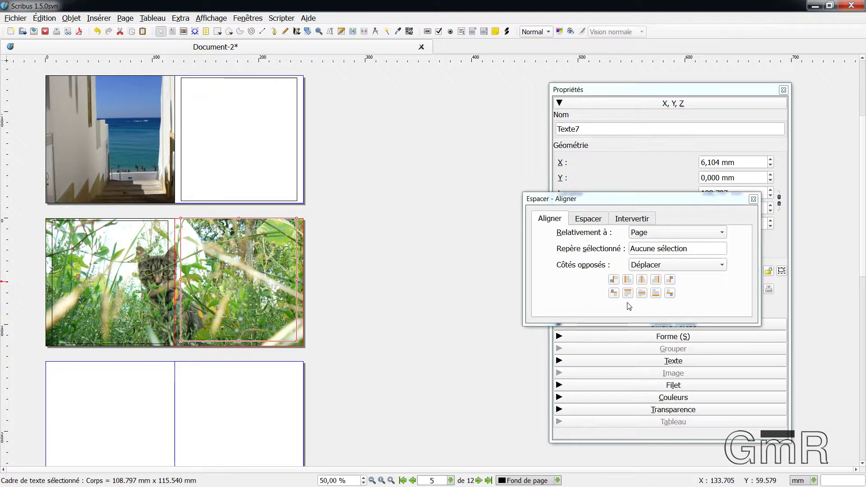
left_click(643, 280)
left_click(642, 293)
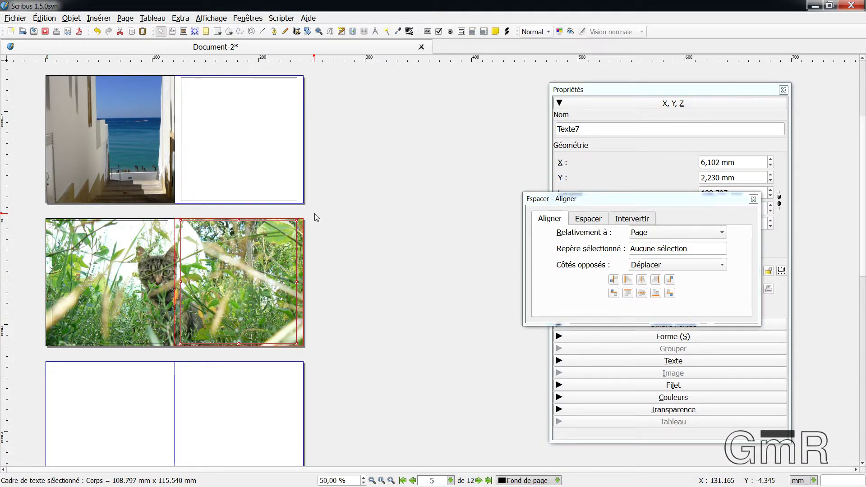
Link the page 3 text frame to the one on page 4, and that one to the frame on page 5
left_click(256, 150)
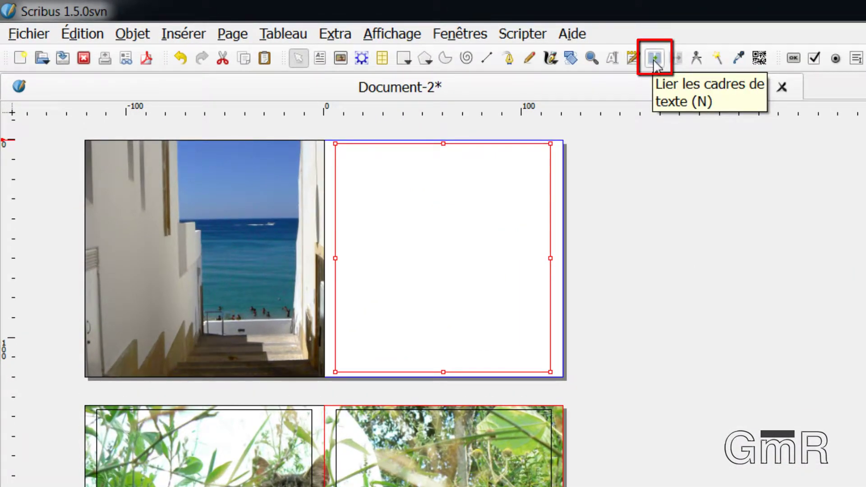
left_click(654, 57)
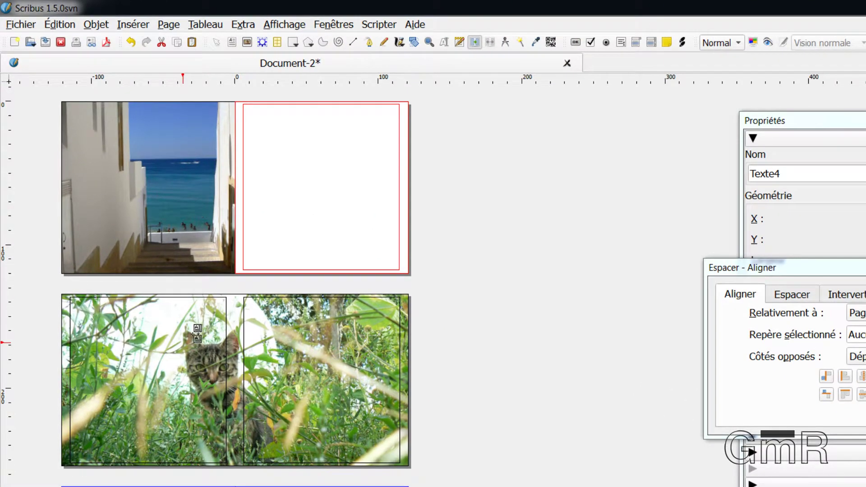
left_click(194, 334)
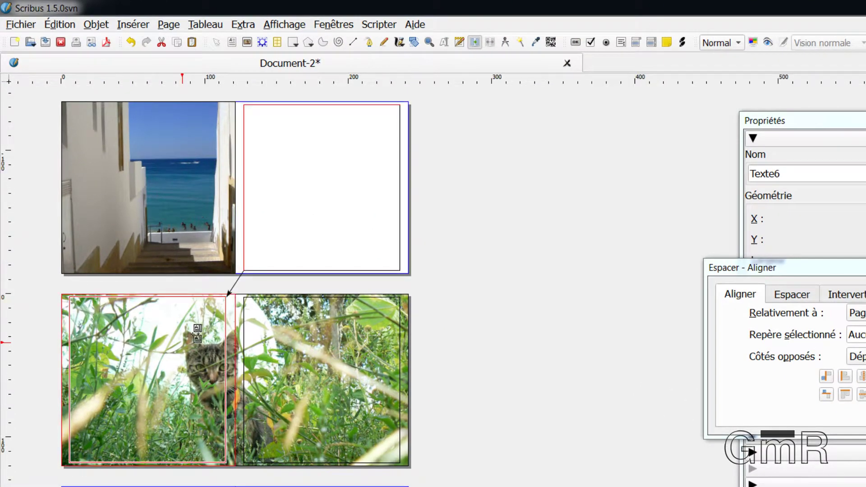
left_click(271, 316)
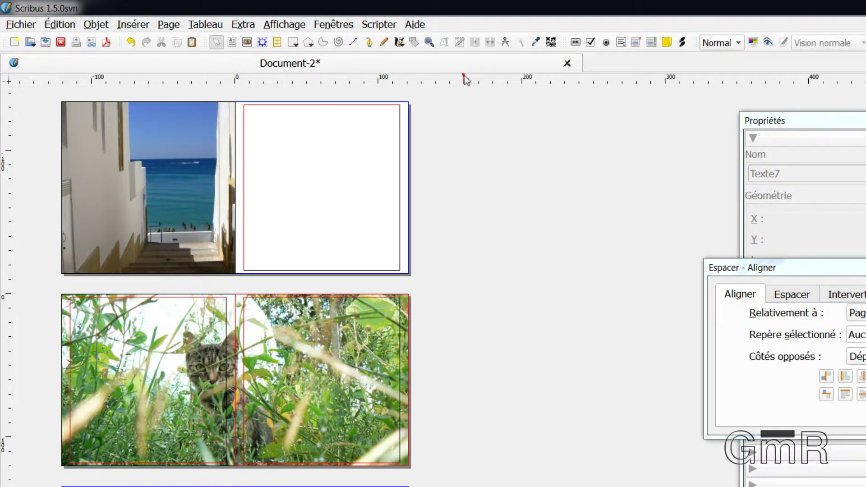
left_click(174, 323)
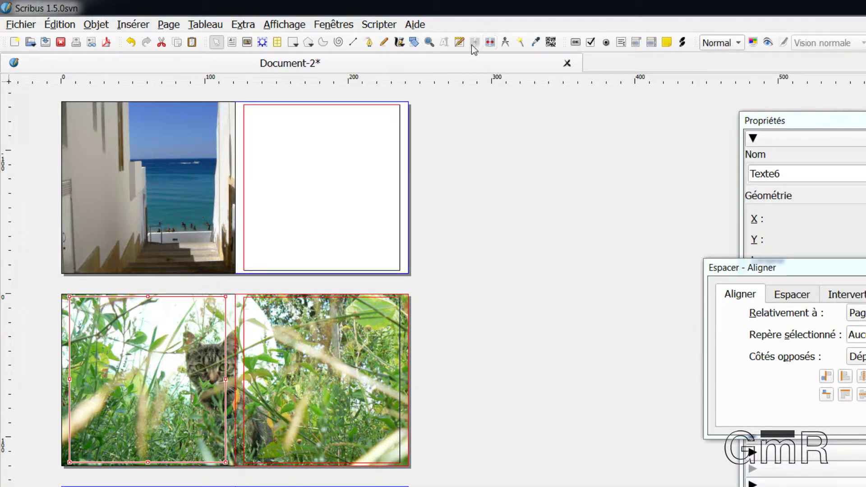
left_click(490, 43)
left_click(308, 325)
Import 01.odt into the page 3 text frame, overwriting and merging paragraph styles and using the document name as their prefix
left_click(310, 244)
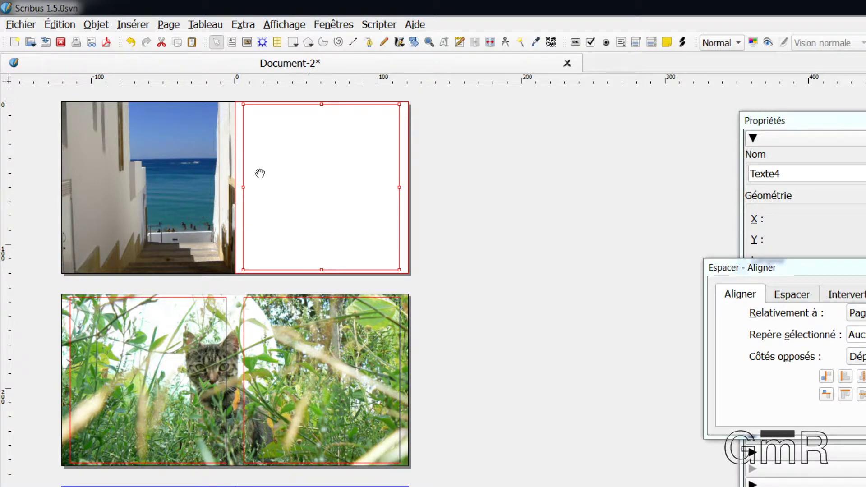
right_click(295, 147)
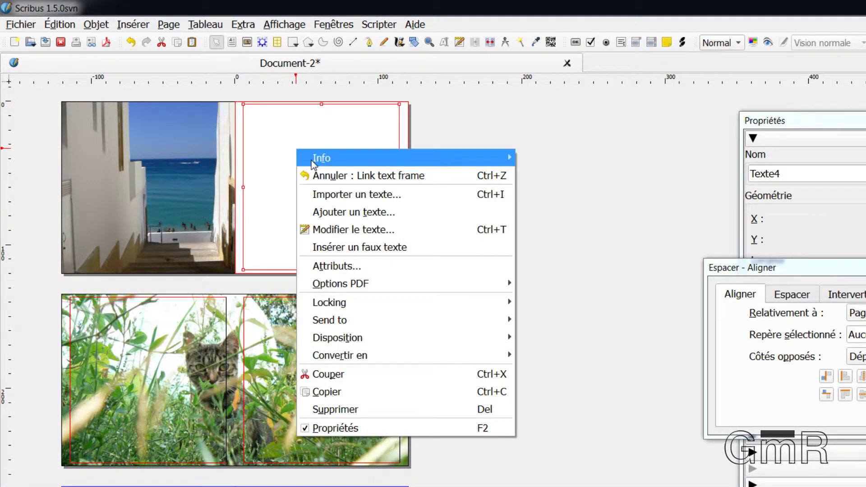
left_click(359, 201)
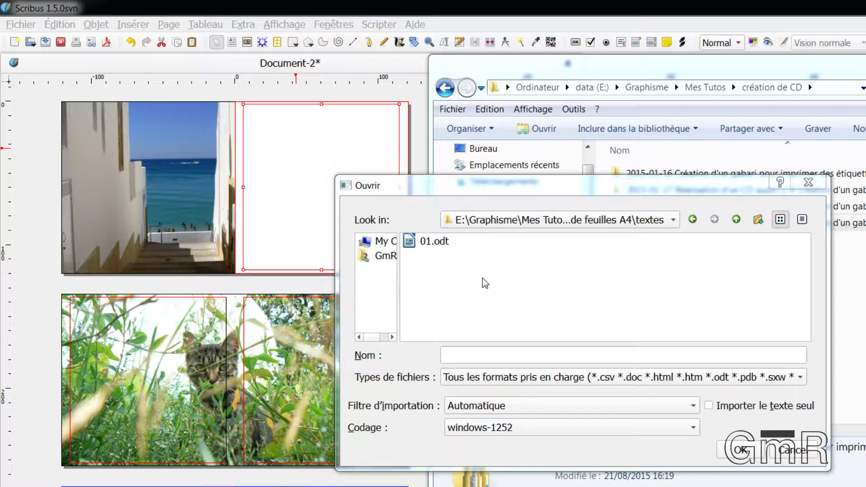
left_click(428, 246)
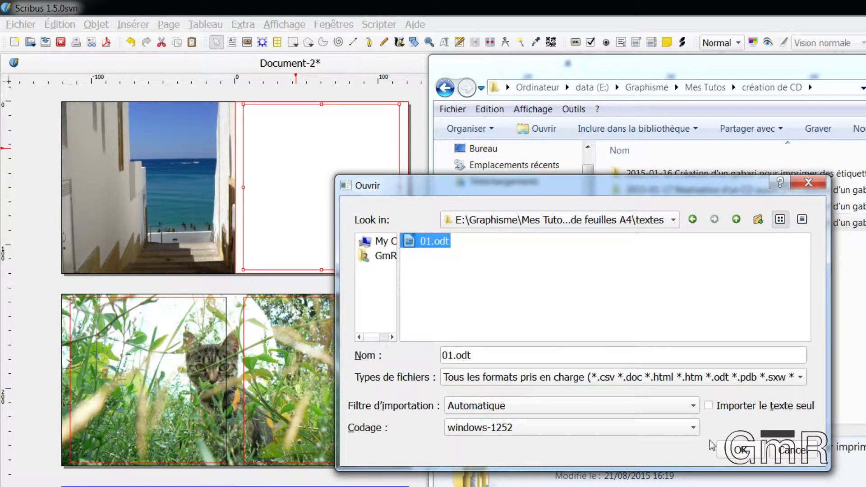
left_click(742, 450)
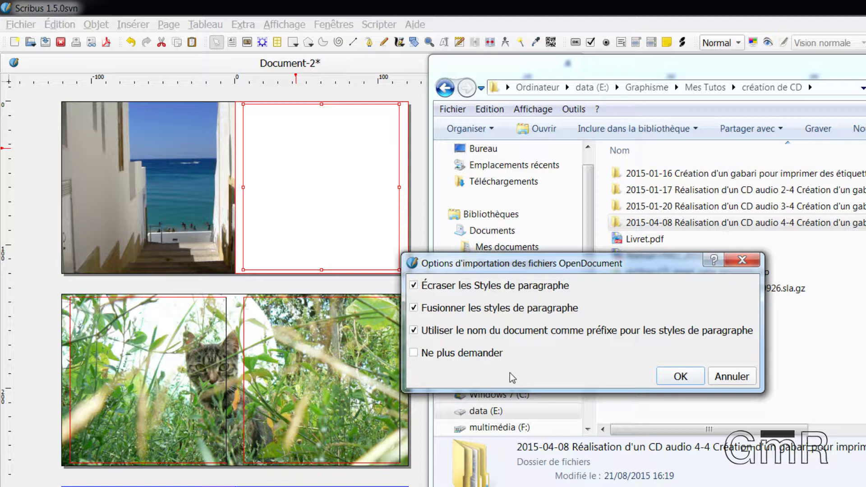
left_click(681, 378)
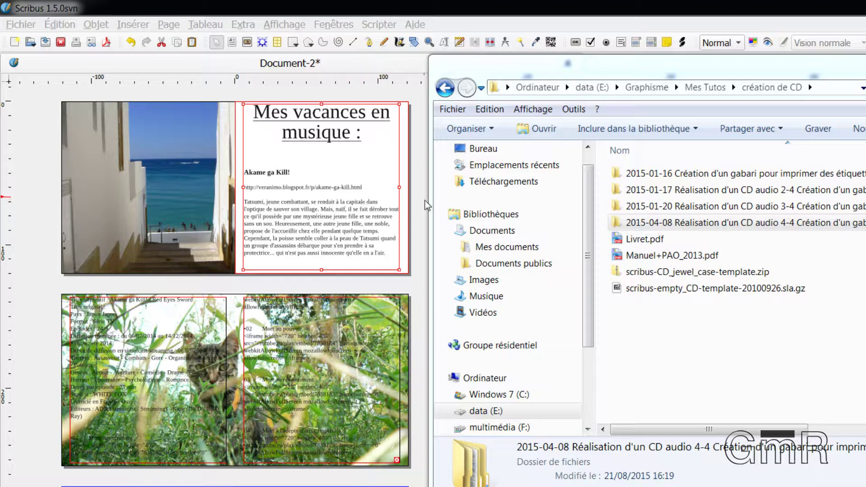
left_click_drag(599, 69, 727, 195)
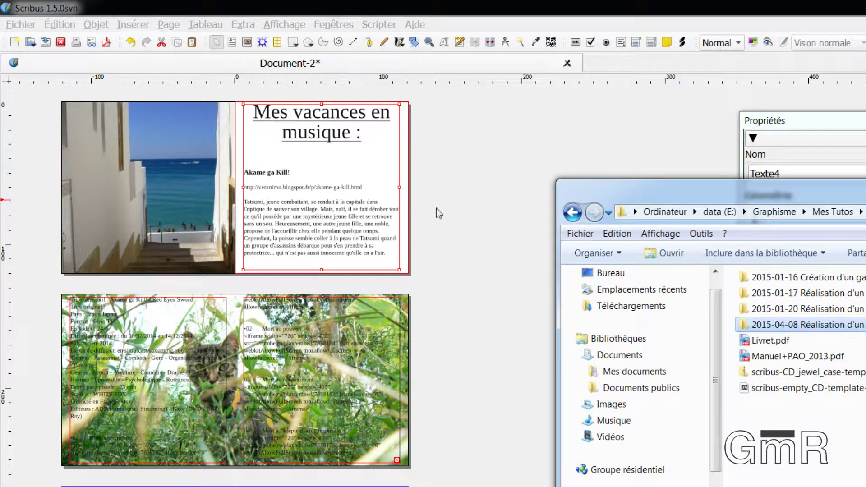
Examine how the imported text flows through the linked frames on pages 3, 4 and 5
left_click(445, 215)
scroll(387, 224, "up", 2, "ctrl")
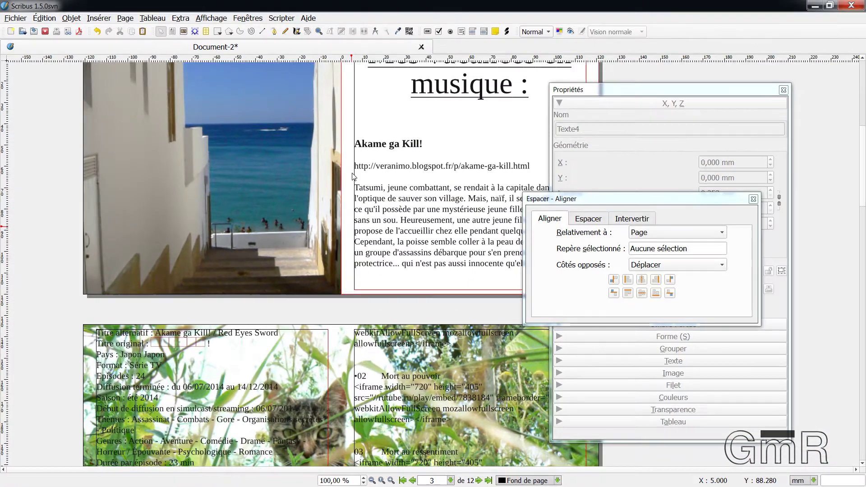
scroll(354, 177, "up", 1)
scroll(383, 190, "down", 4)
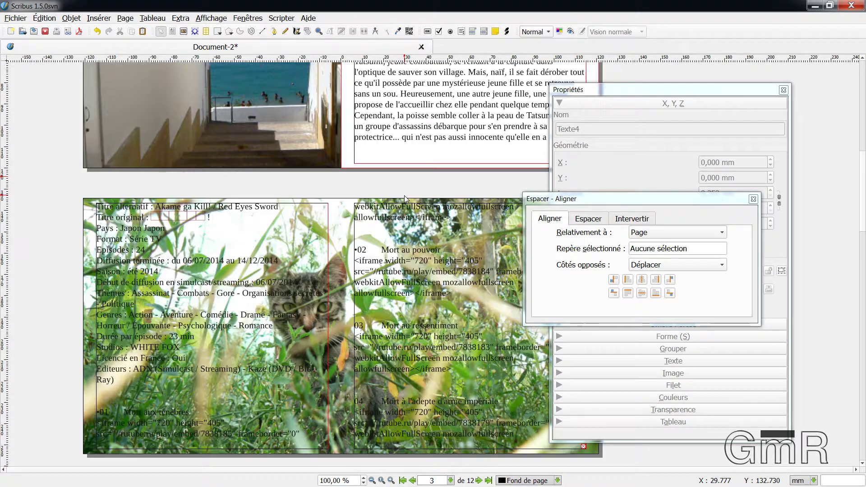
scroll(405, 199, "down", 2)
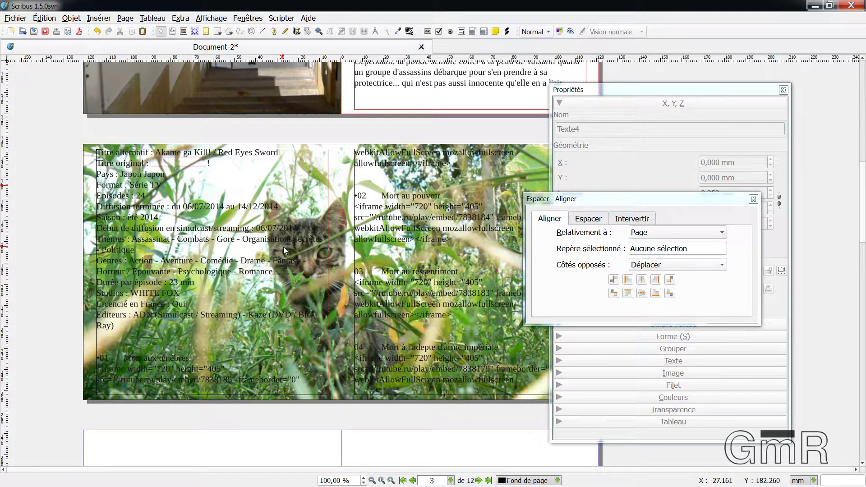
scroll(293, 239, "down", 1)
scroll(321, 221, "down", 2)
scroll(321, 220, "up", 2)
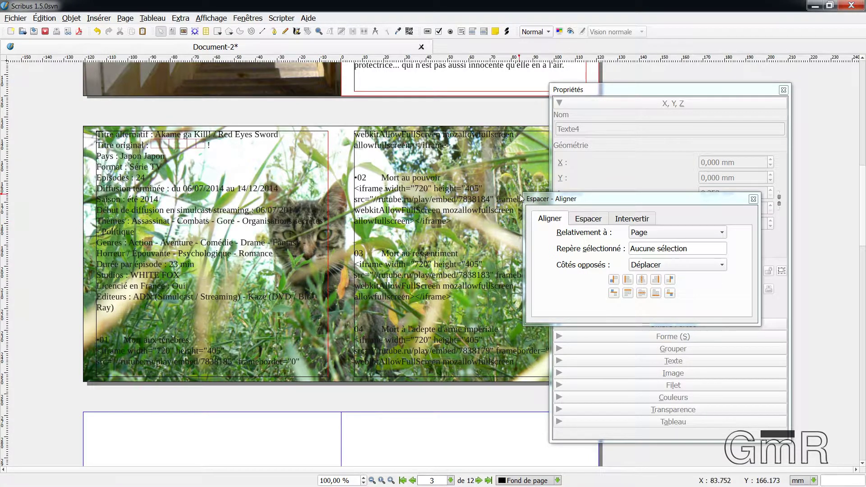
Move the floating palettes clear of the page 4–5 spread, and set the page 4 text frame's width to 109,797 mm
left_click_drag(585, 199, 616, 398)
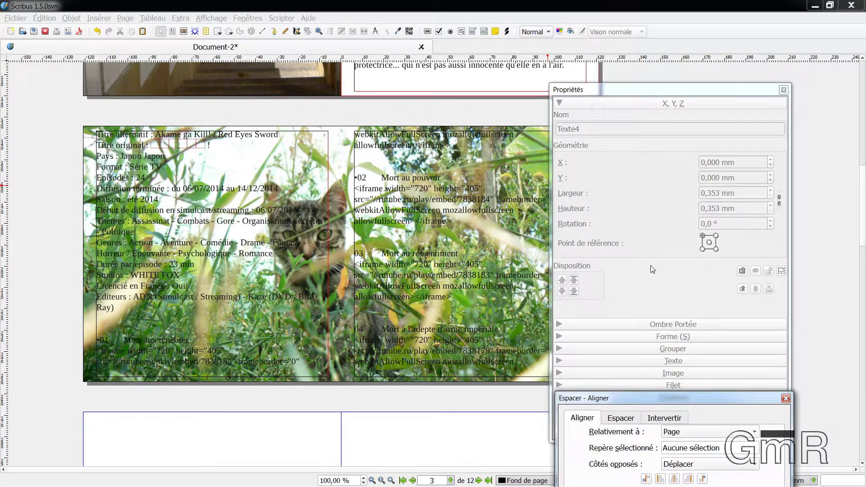
left_click_drag(592, 89, 611, 87)
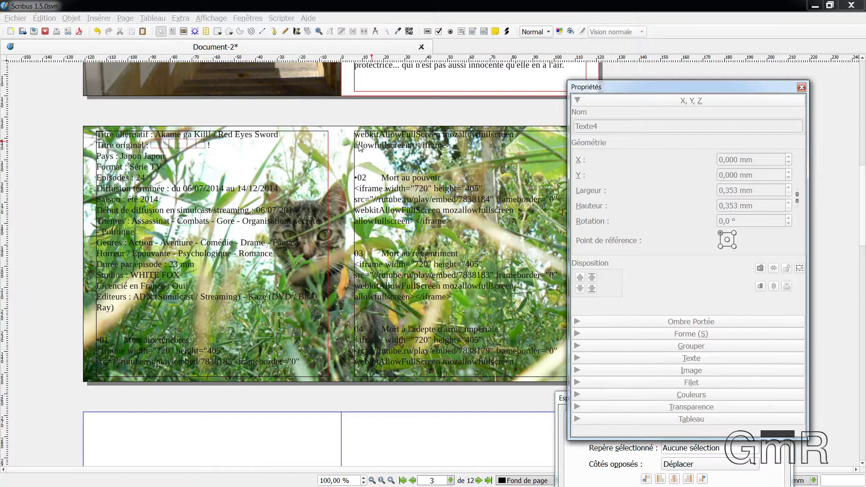
left_click(324, 138)
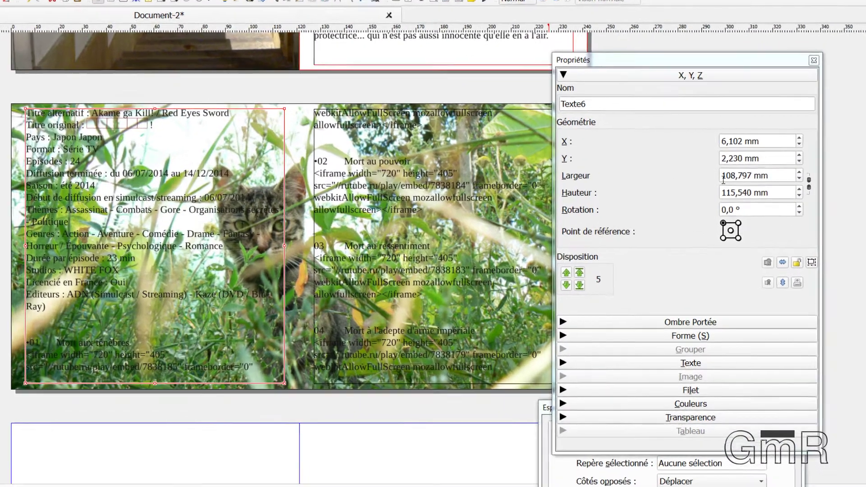
key("Up")
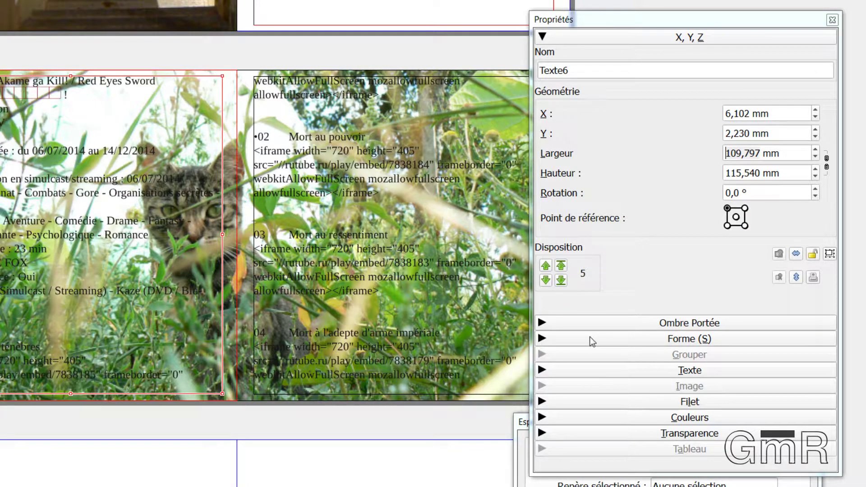
Open the page 4 text frame's shape for point editing, and add several points along its right edge beside the cat
left_click(545, 340)
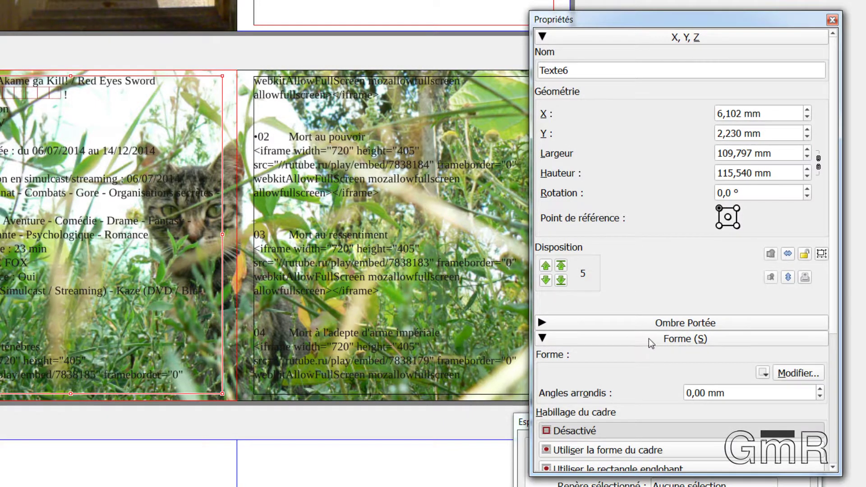
scroll(651, 343, "down", 5)
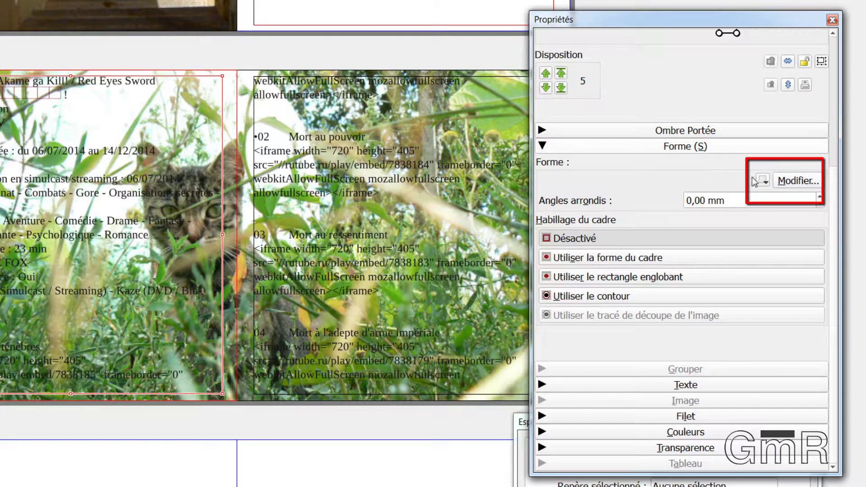
left_click(793, 183)
left_click_drag(392, 151, 406, 107)
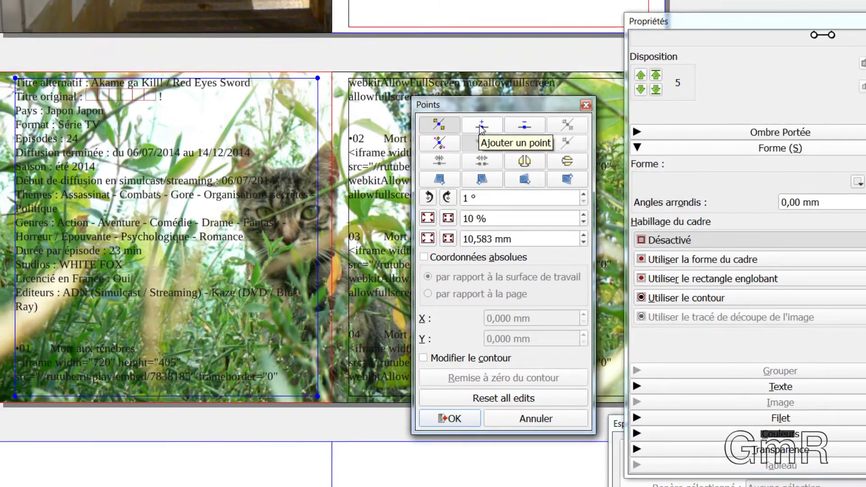
left_click(423, 125)
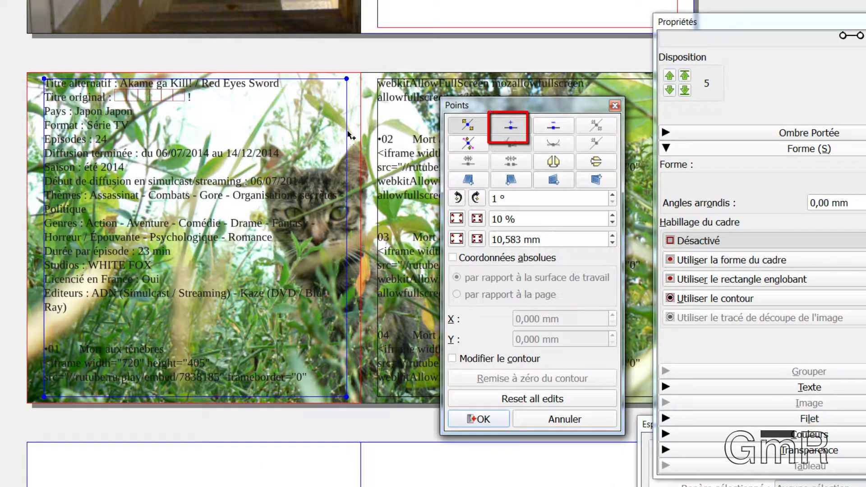
left_click(348, 149)
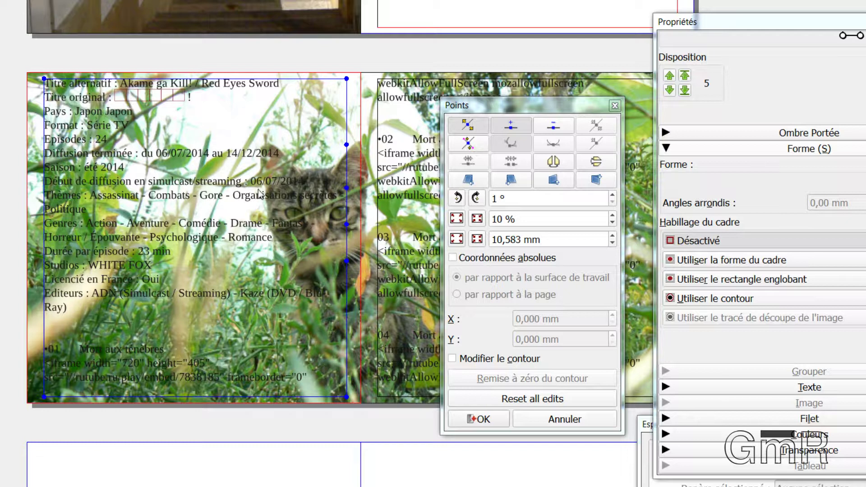
left_click(346, 304)
Move the upper added points to follow the cat's ears, placing the ear-tip point at about X 79.5 mm, Y 19.5 mm
left_click(469, 128)
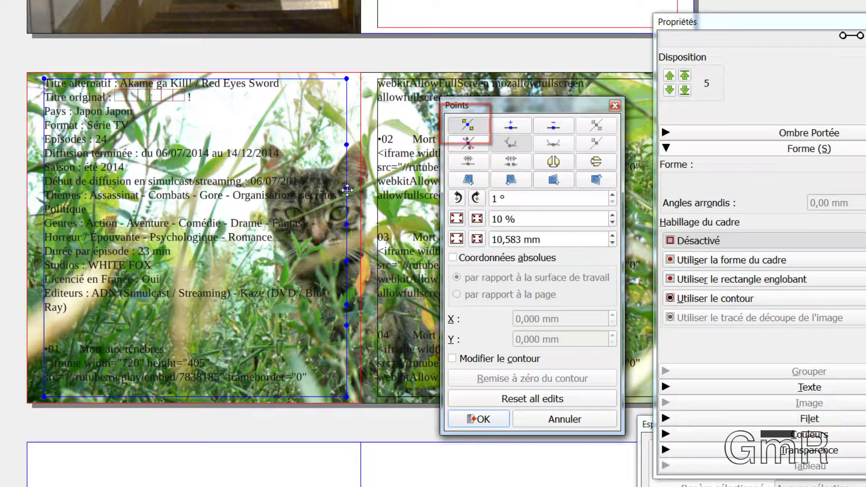
left_click_drag(346, 187, 299, 166)
left_click_drag(350, 263, 264, 131)
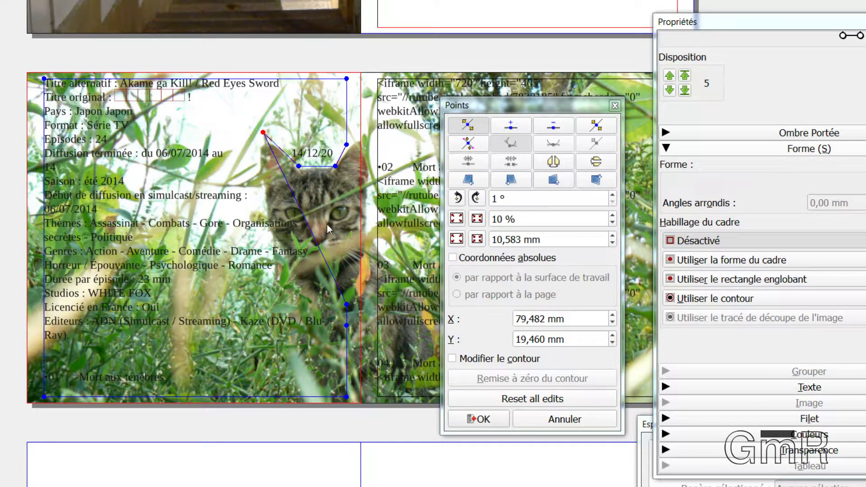
left_click(293, 196)
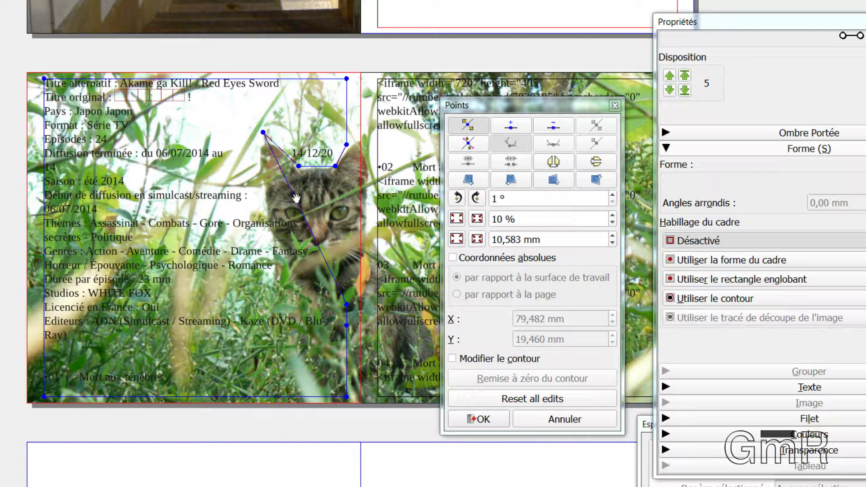
left_click(471, 132)
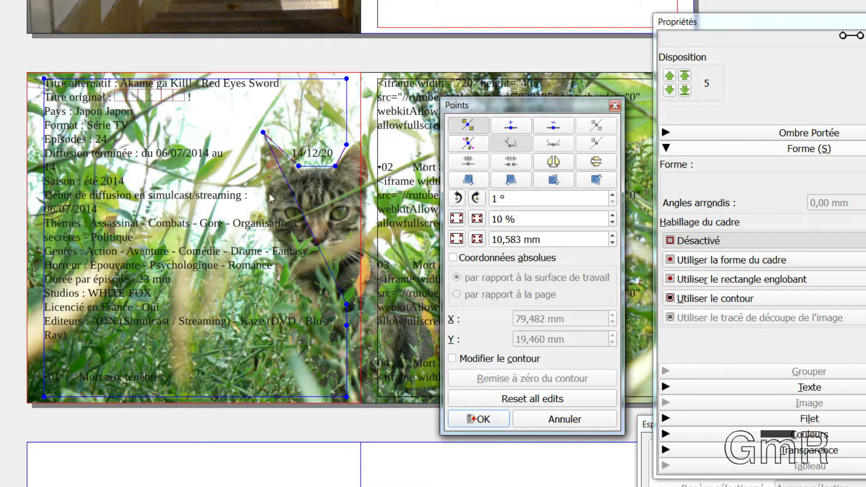
left_click(292, 194)
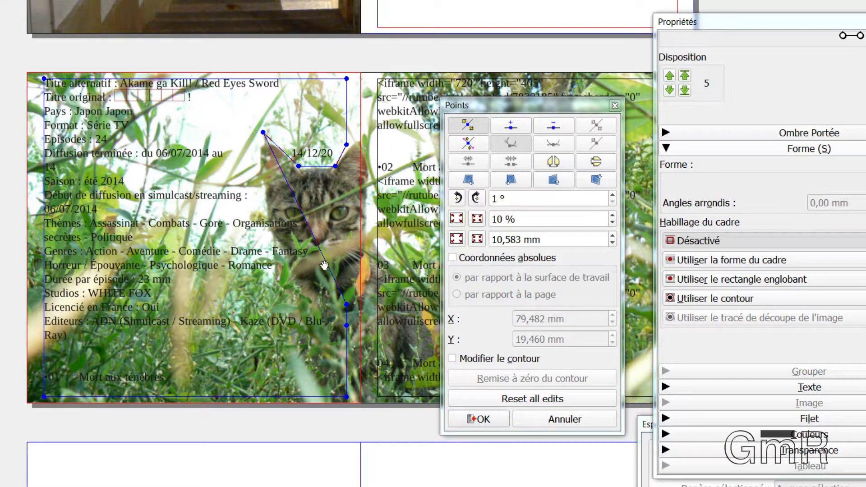
Move the lower points around the cat's cheek and chest to about X 80.9, Y 57.3 mm and X 101.3, Y 89.8 mm, and apply the shape
left_click_drag(347, 305, 267, 236)
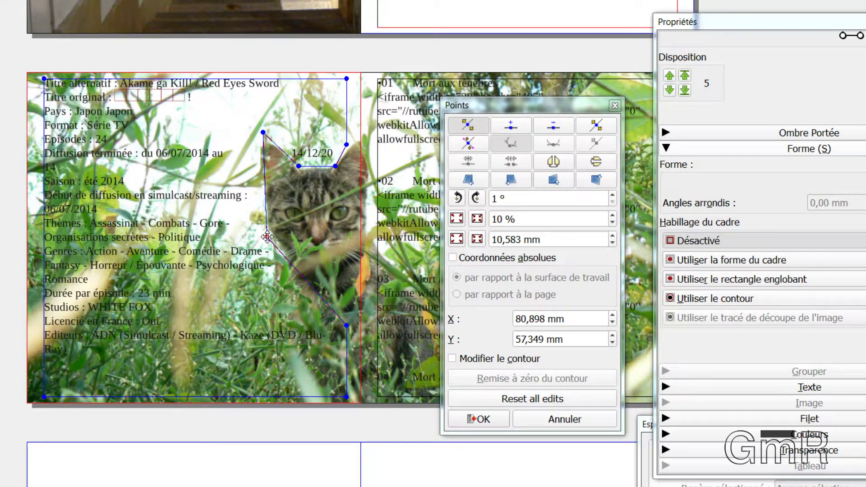
left_click(344, 322)
left_click_drag(346, 326, 323, 326)
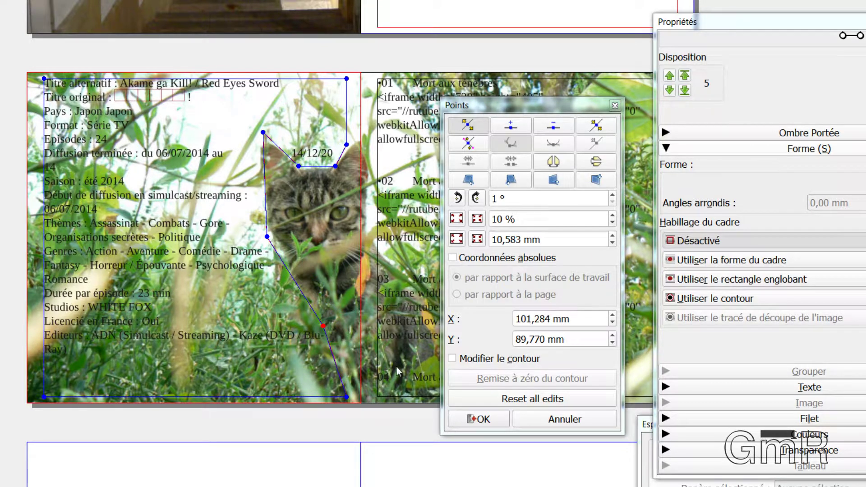
left_click(493, 418)
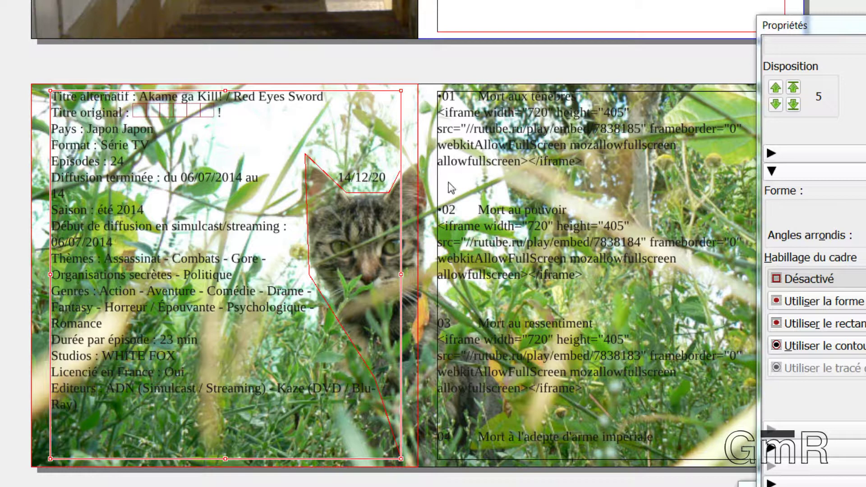
Open the page 5 text frame's shape for point editing, and add a point on its left edge at about Y 61.9 mm
left_click(438, 194)
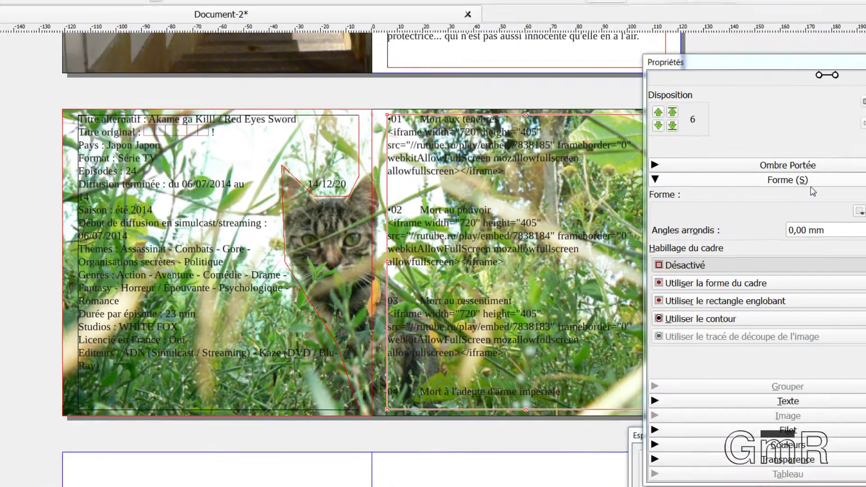
left_click(770, 211)
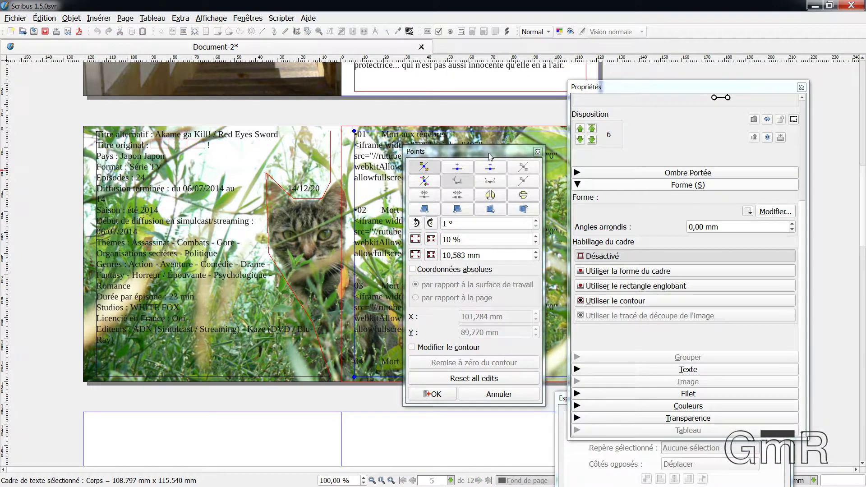
left_click(458, 169)
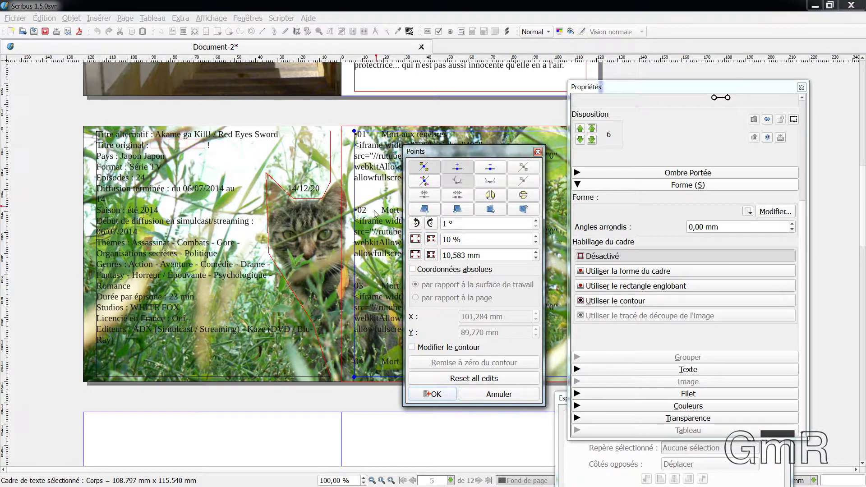
left_click(354, 264)
left_click_drag(468, 156, 659, 142)
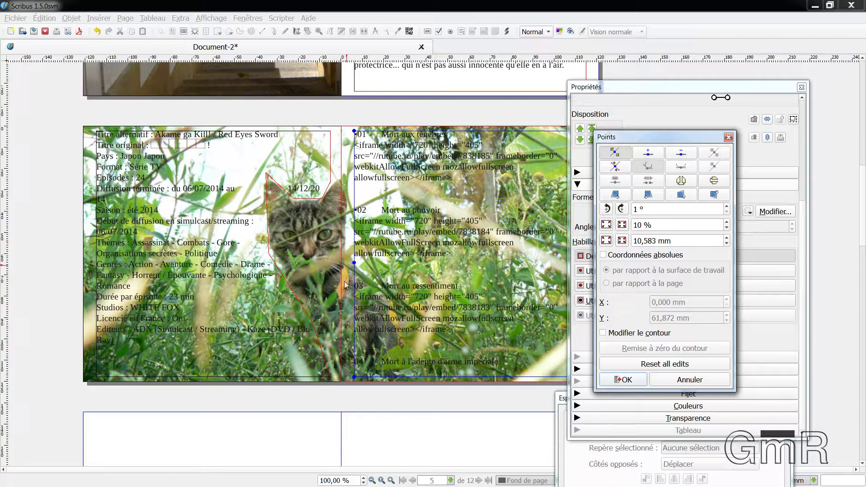
Move the page 5 frame's lower-left corner point to about X 36.6 mm, Y 115.3 mm to clear the cat's body, and apply the shape
left_click(355, 377)
left_click_drag(360, 378, 432, 376)
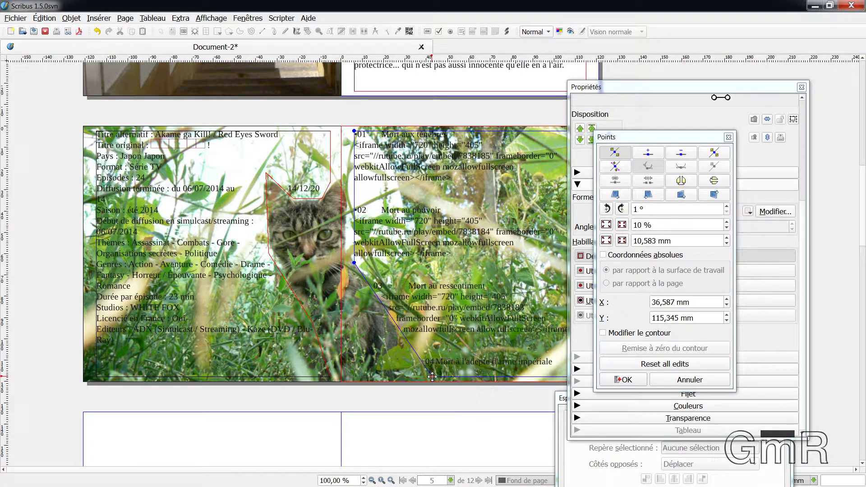
left_click(623, 380)
left_click_drag(645, 85, 652, 118)
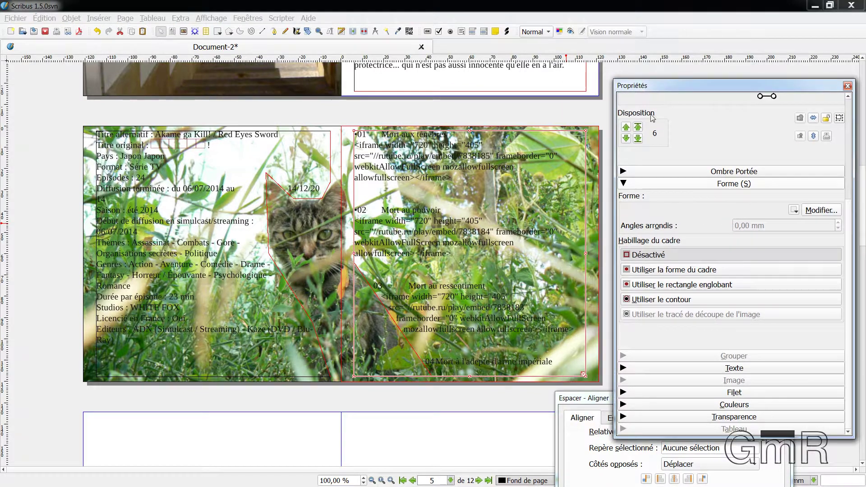
scroll(203, 296, "down", 2)
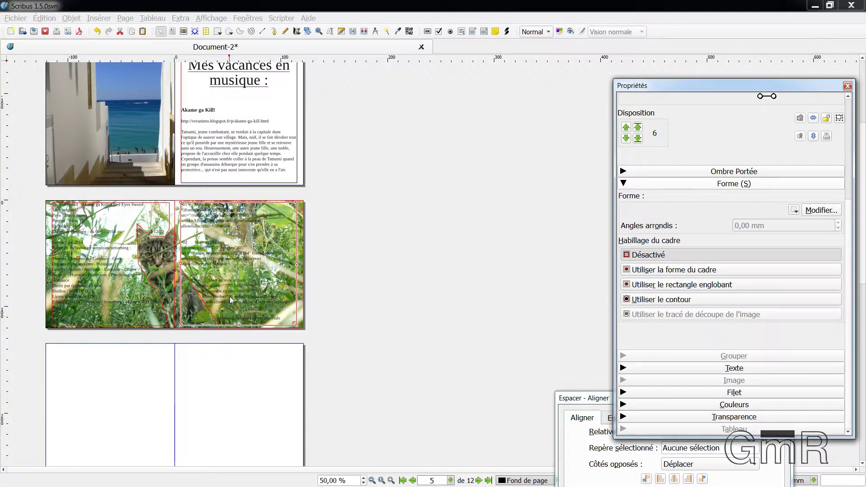
Deselect the page 5 text frame, start saving the document, and widen the save dialog
scroll(217, 284, "up", 4)
scroll(185, 258, "down", 3)
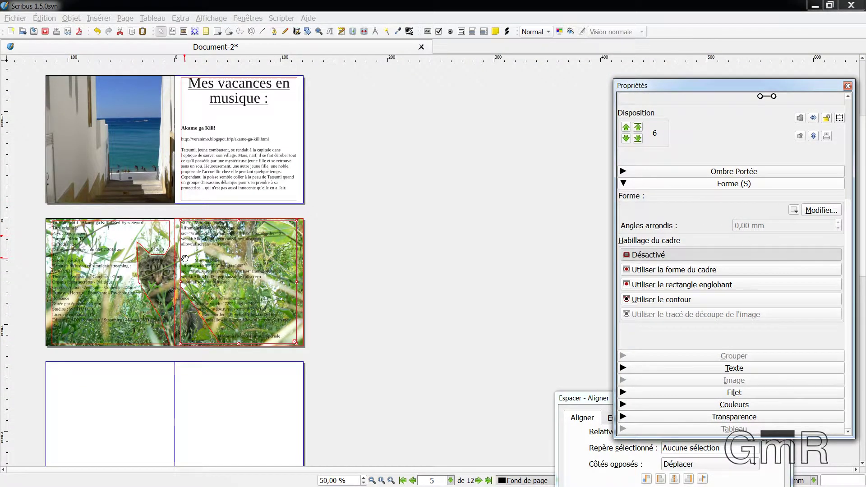
scroll(185, 258, "down", 3)
left_click(352, 311)
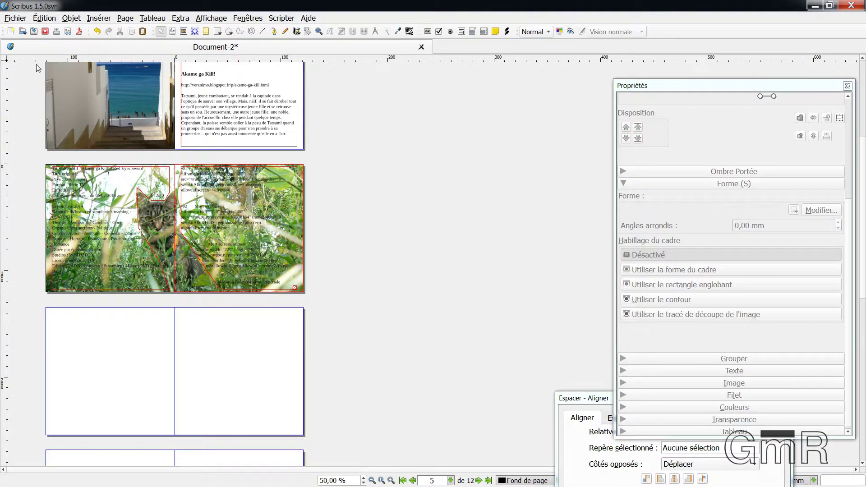
left_click(15, 19)
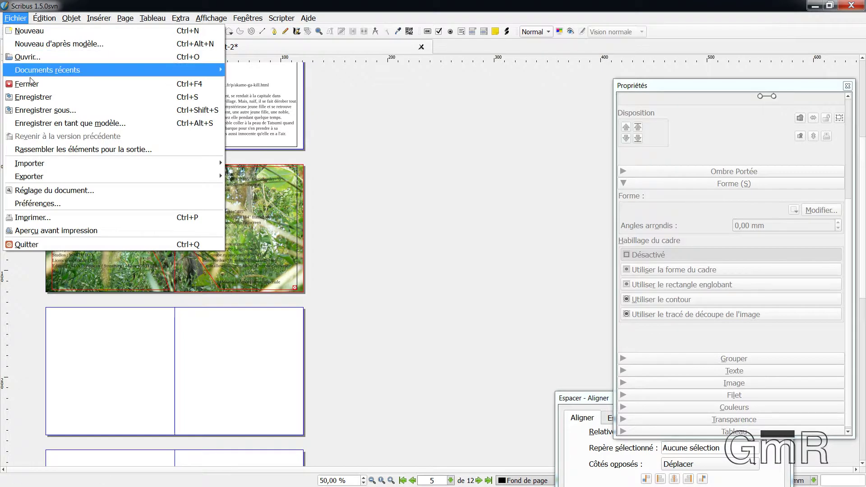
left_click(36, 98)
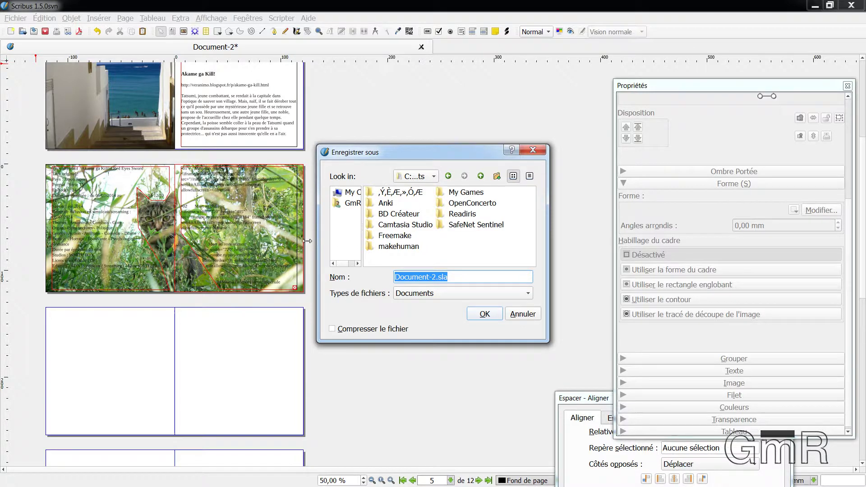
left_click_drag(319, 240, 221, 240)
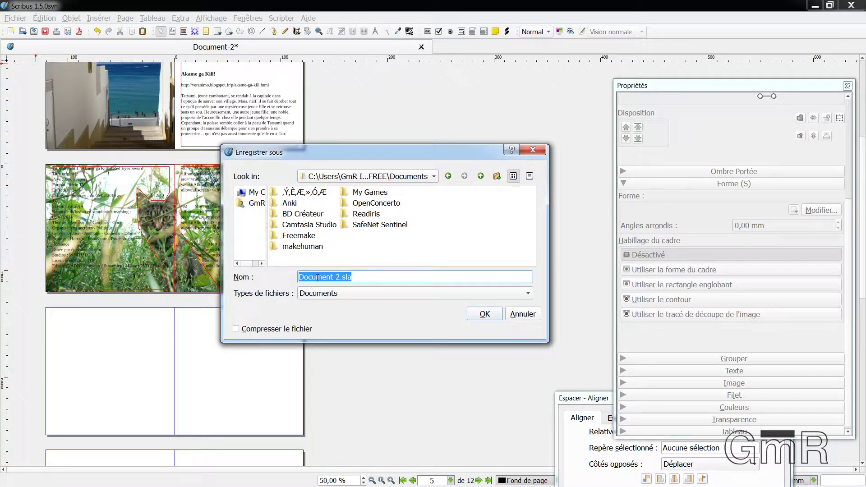
Name the file livret CD.sla and choose the project folder ending in "feuilles A4" under E:\Graphisme
left_click(339, 278)
key("BackSpace")
key("BackSpace")
key("BackSpace")
key("BackSpace")
key("BackSpace")
key("BackSpace")
key("BackSpace")
key("BackSpace")
key("BackSpace")
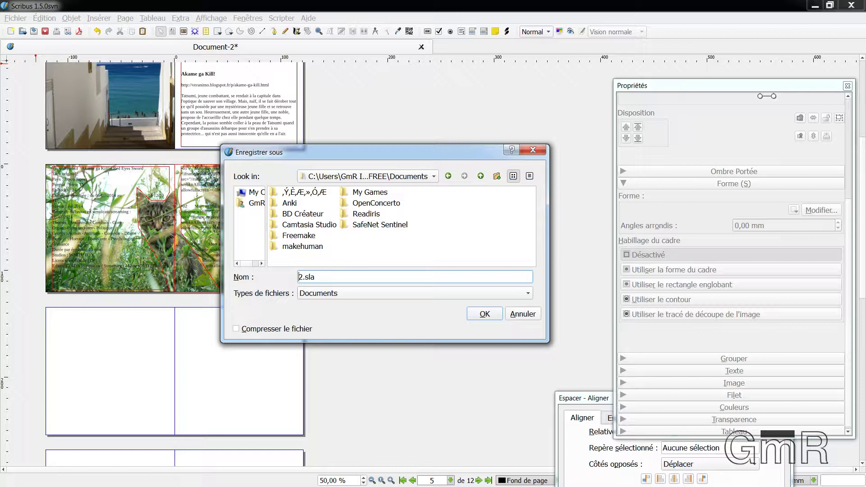
key("BackSpace")
type("I")
type("ivret CD")
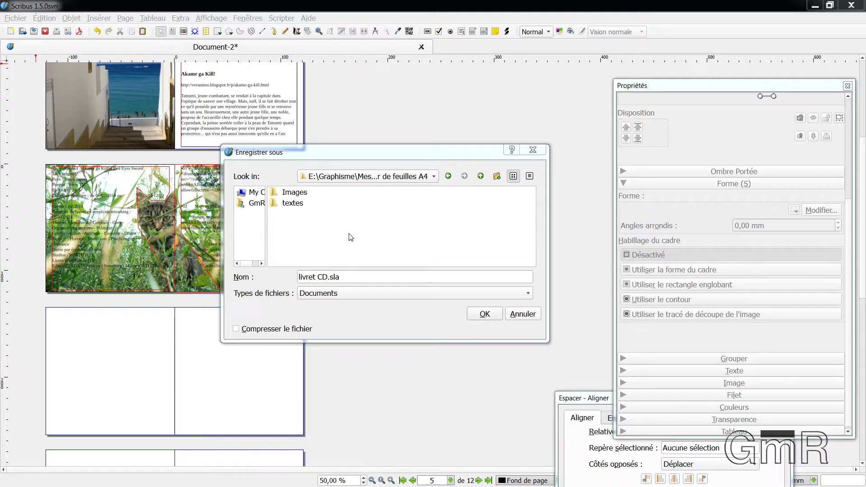
Select the Images entry in the project folder and save the document there as Images.sla
left_click(293, 196)
left_click(296, 203)
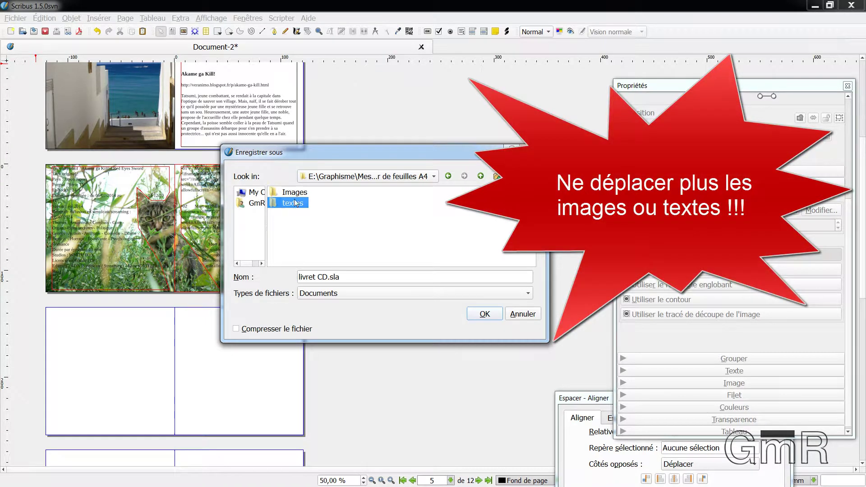
double_click(333, 277)
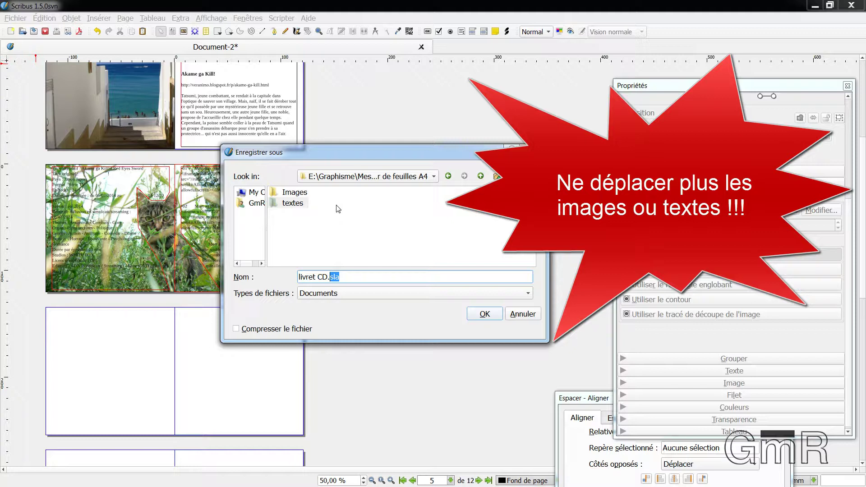
left_click(301, 195)
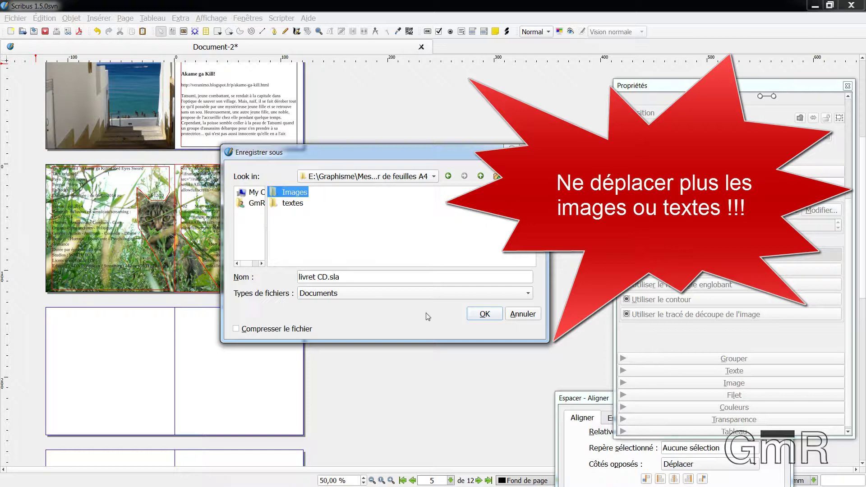
left_click(481, 315)
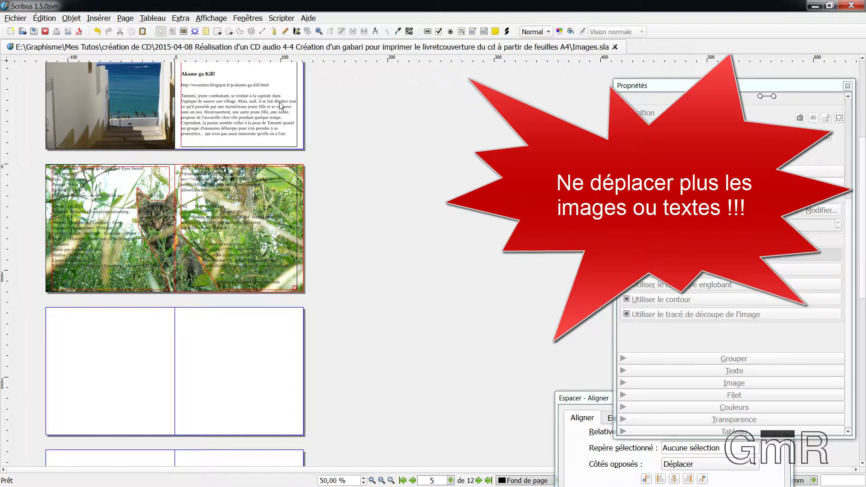
Open the contents of the page 4 text frame in the internal text editor
scroll(352, 294, "up", 5)
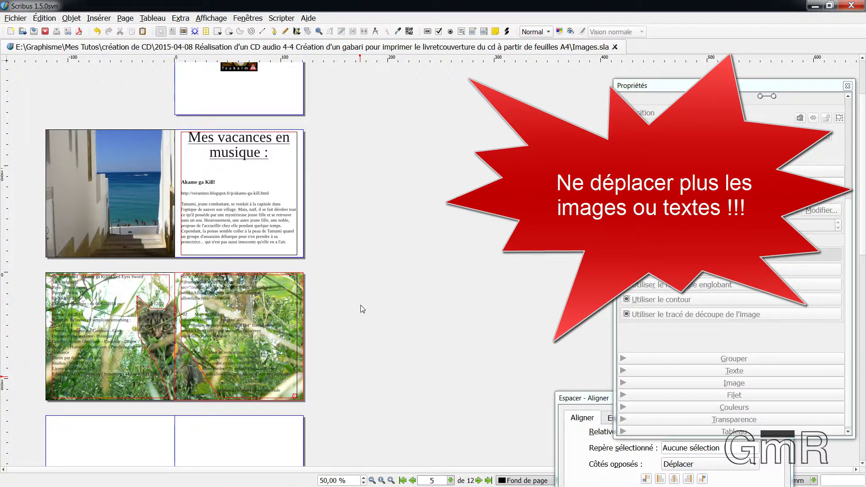
scroll(362, 309, "up", 1)
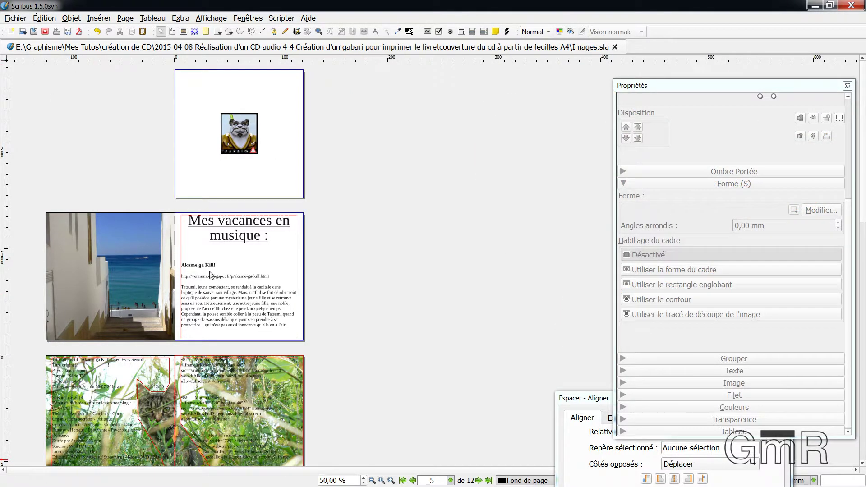
scroll(211, 275, "down", 6)
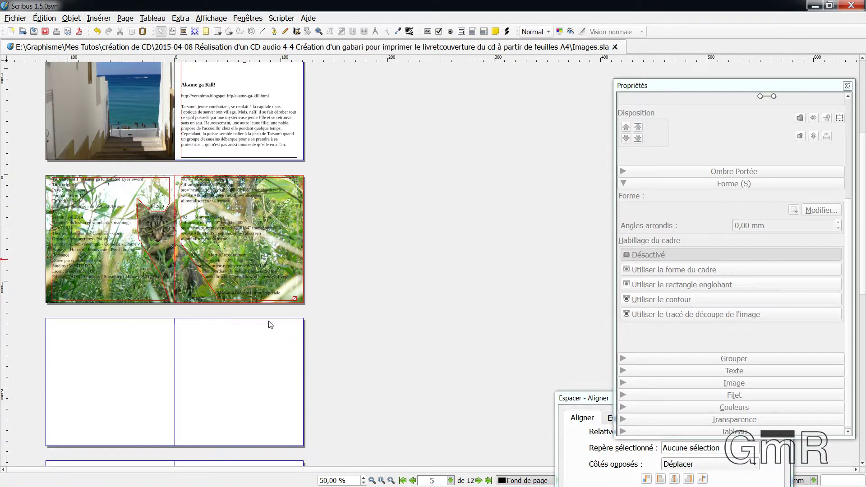
scroll(207, 308, "down", 2)
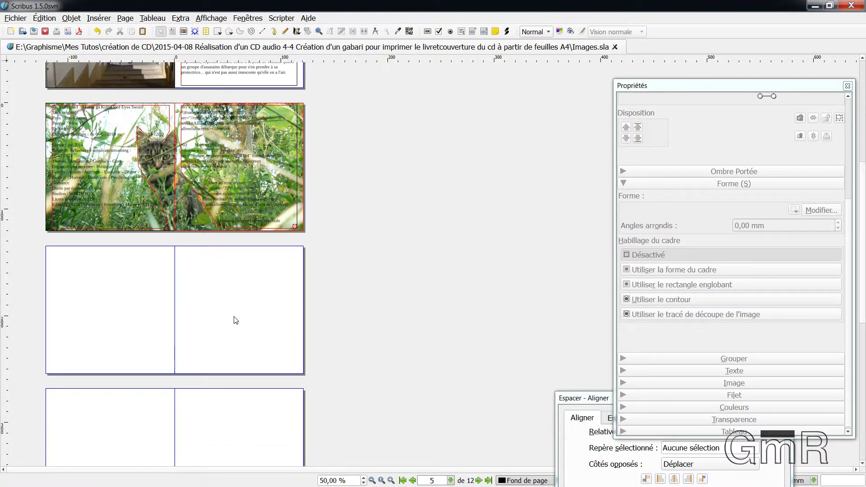
scroll(234, 320, "down", 1)
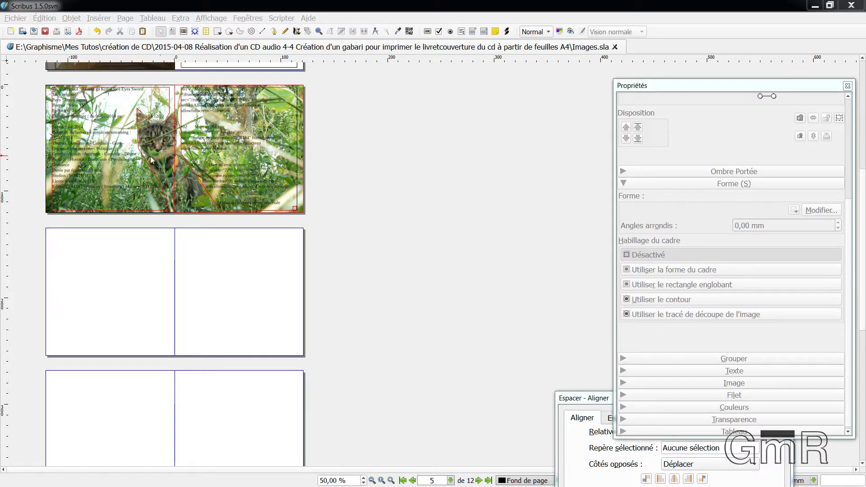
right_click(103, 153)
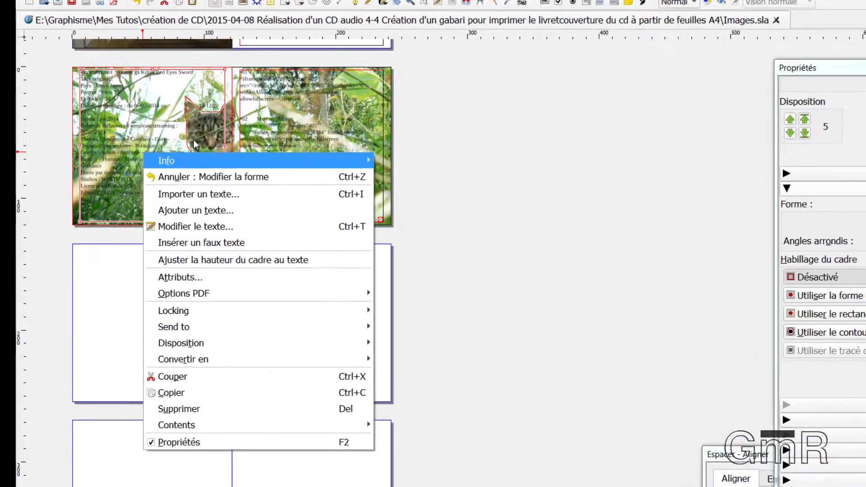
scroll(230, 134, "up", 1)
scroll(471, 226, "up", 1)
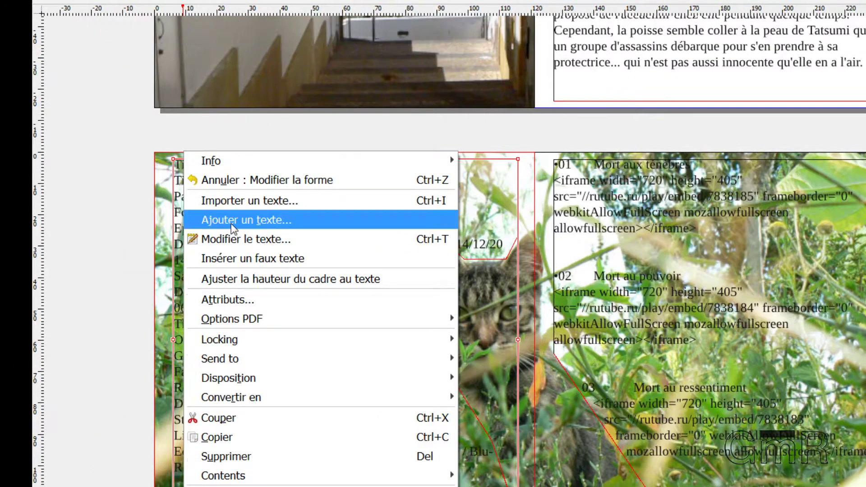
left_click(96, 223)
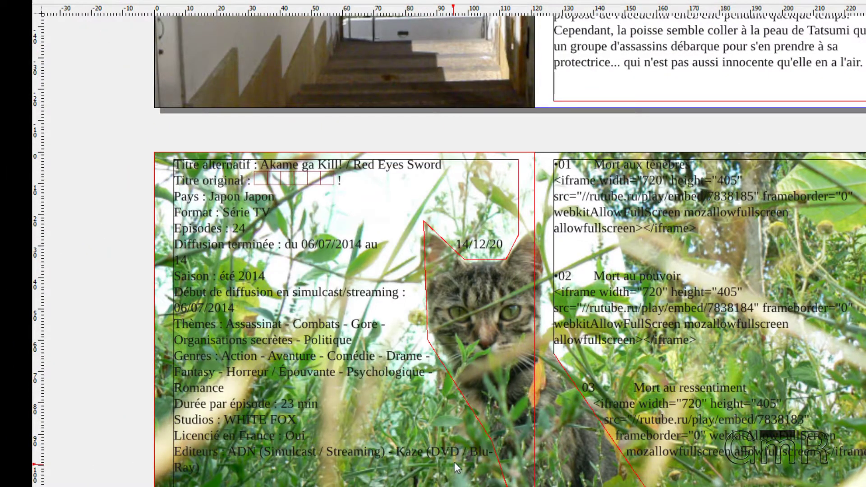
right_click(285, 378)
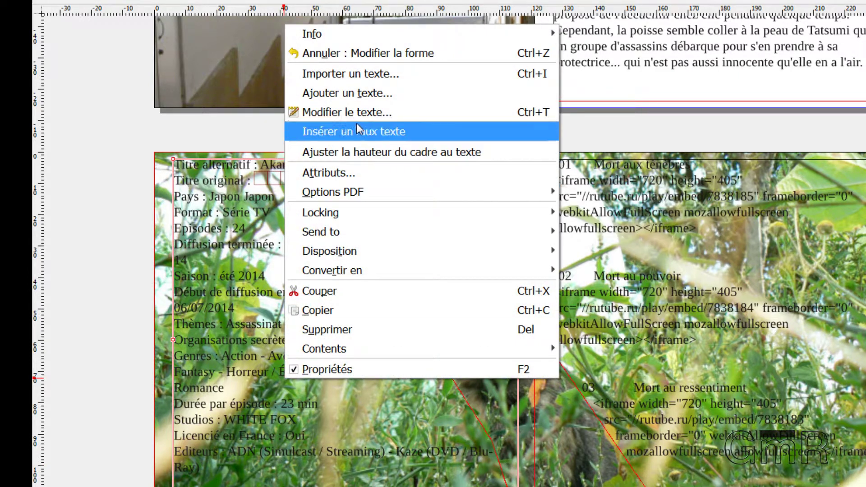
left_click(353, 111)
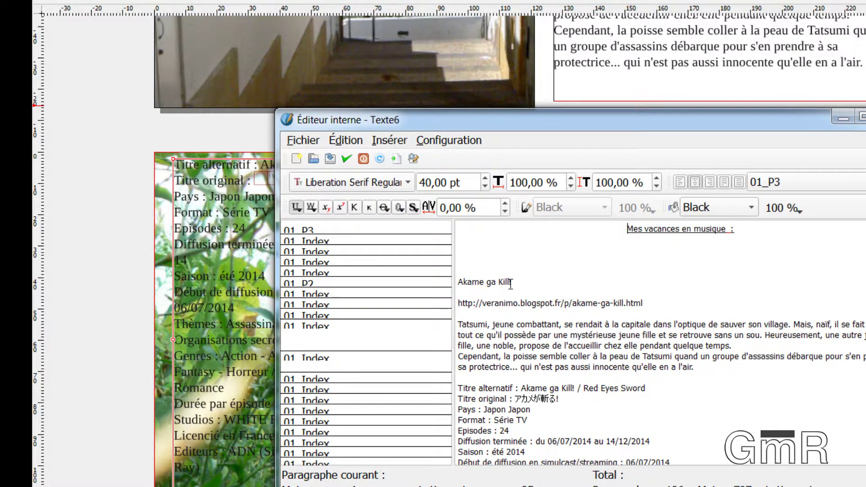
Colour the lines from "Titre alternatif" to "Editeurs" White, move the editor off page 4, and update the text frame
scroll(503, 318, "down", 4)
scroll(503, 319, "up", 4)
scroll(503, 319, "down", 8)
scroll(550, 347, "up", 7)
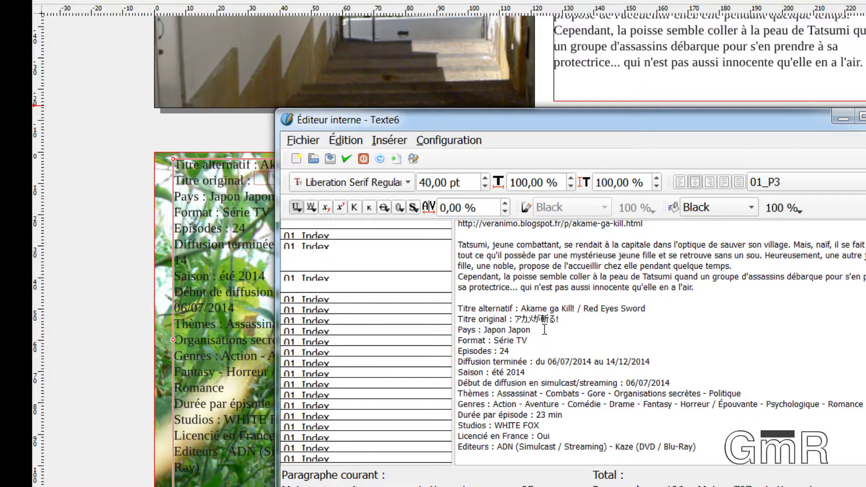
left_click_drag(695, 455, 452, 309)
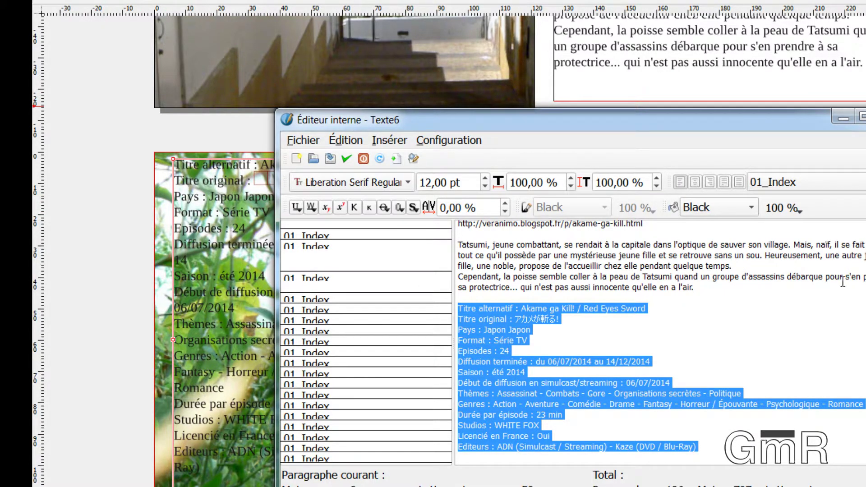
left_click(746, 210)
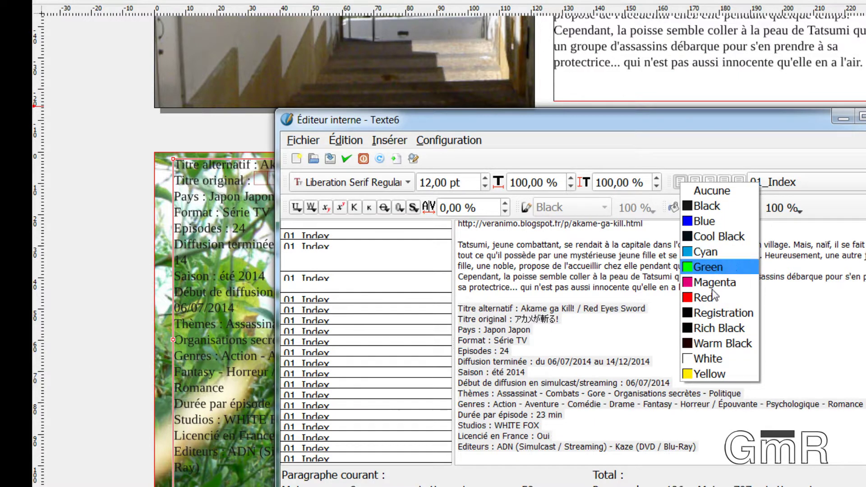
left_click(710, 359)
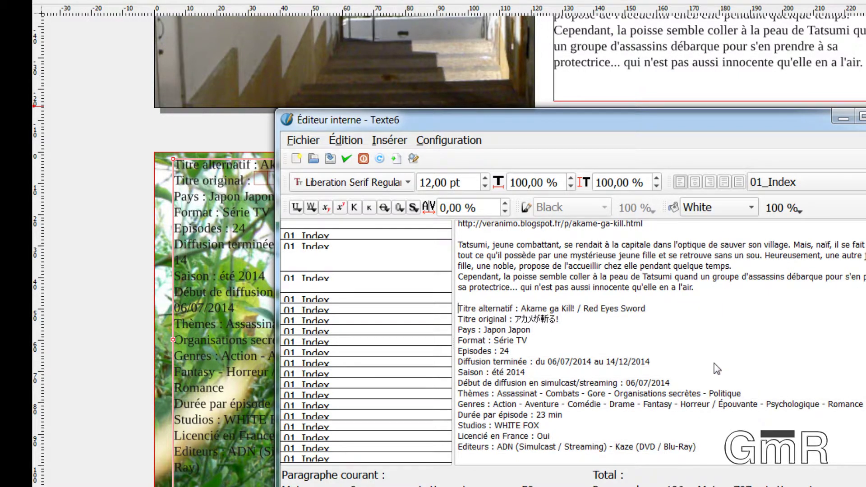
left_click_drag(587, 121, 865, 98)
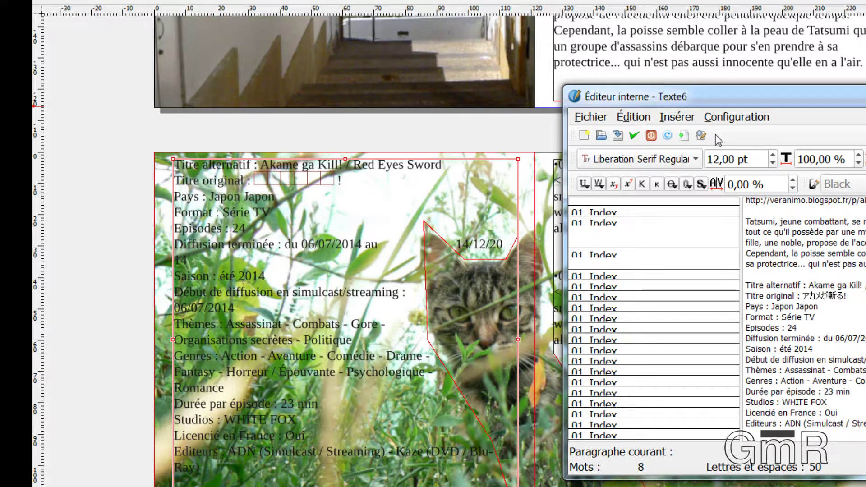
left_click(684, 137)
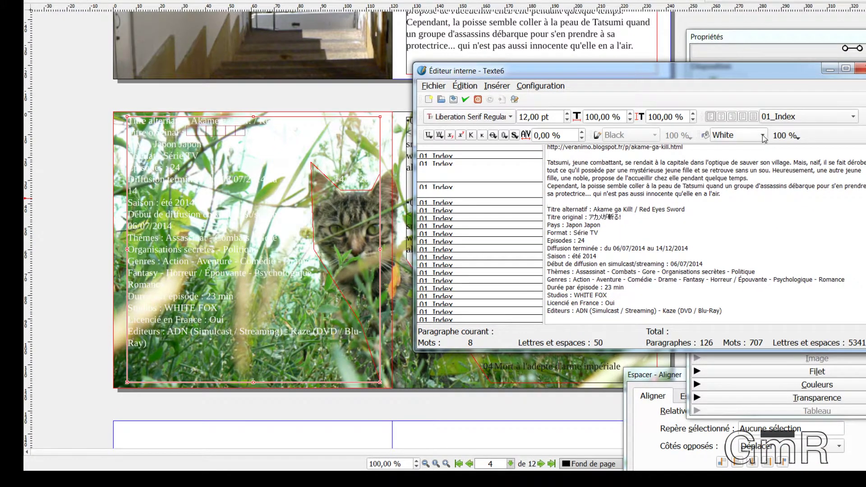
Recolour the lines from "Titre alternatif" to "Editeurs" Magenta, update the page 4 text frame, and deselect it
left_click(763, 136)
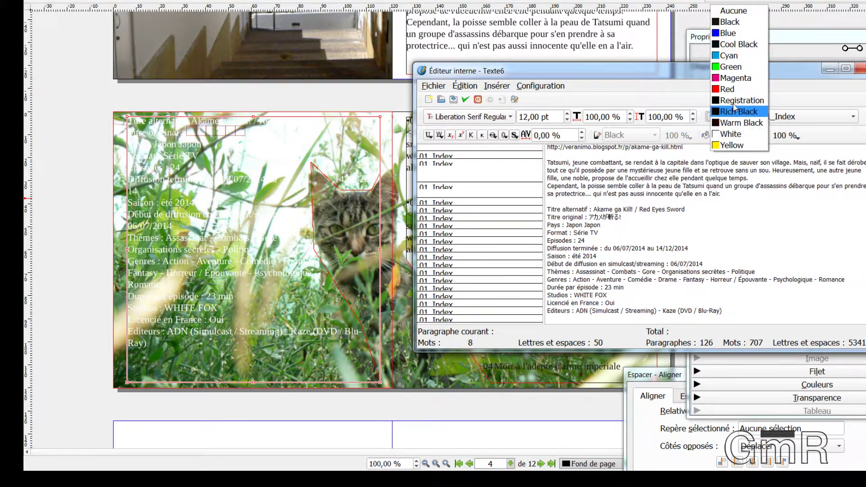
left_click(729, 90)
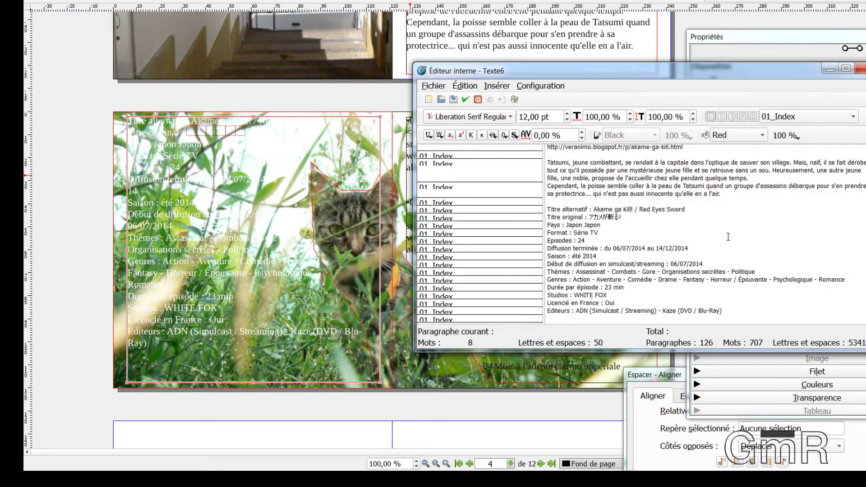
scroll(722, 292, "down", 1)
left_click_drag(723, 283, 546, 179)
left_click(766, 135)
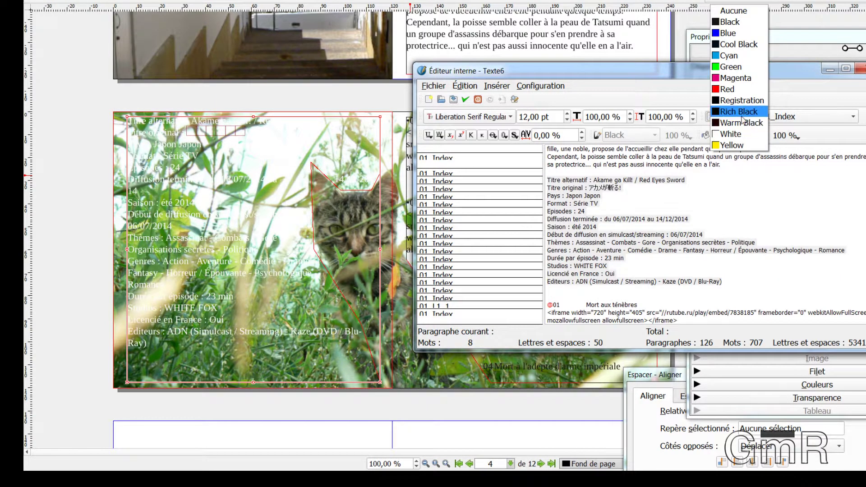
left_click(738, 78)
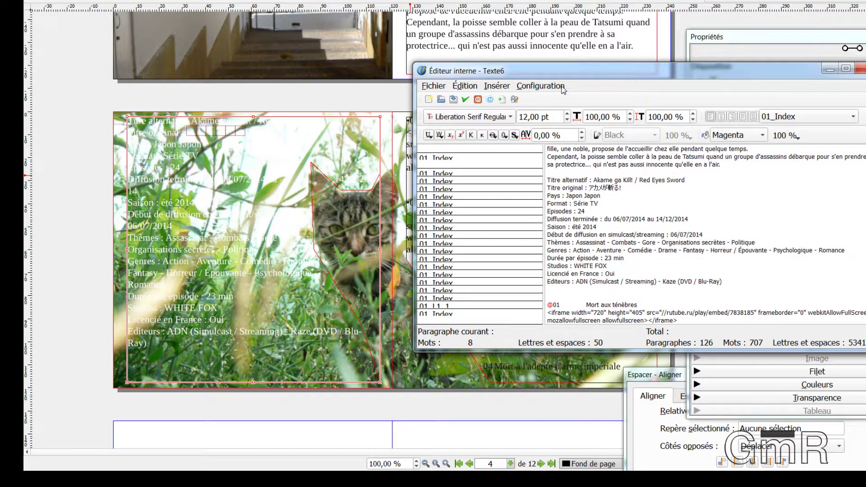
left_click(502, 100)
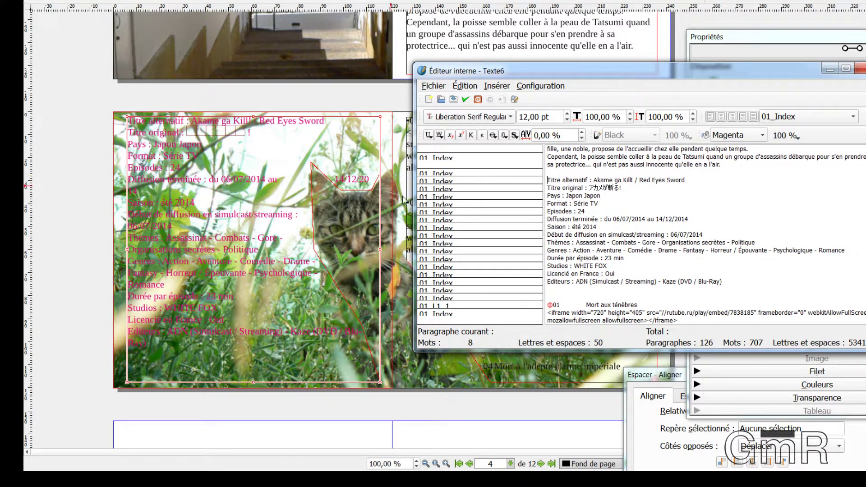
scroll(273, 227, "up", 1)
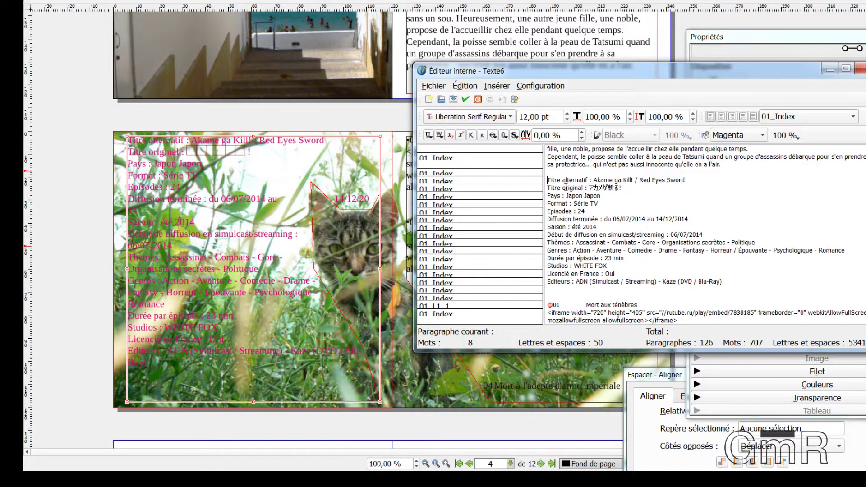
scroll(268, 254, "down", 1)
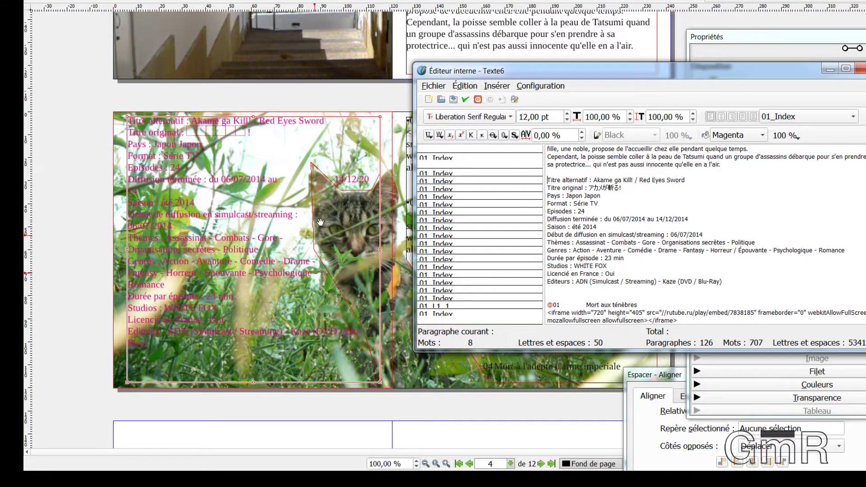
left_click(372, 403)
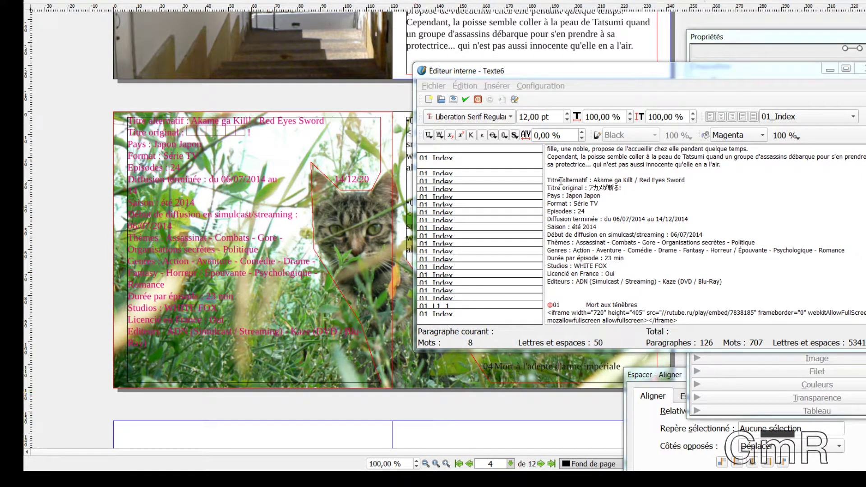
Close the internal text editor with its modifications saved to the page 4 text frame, and save the Images.sla document
left_click_drag(633, 80, 4, 75)
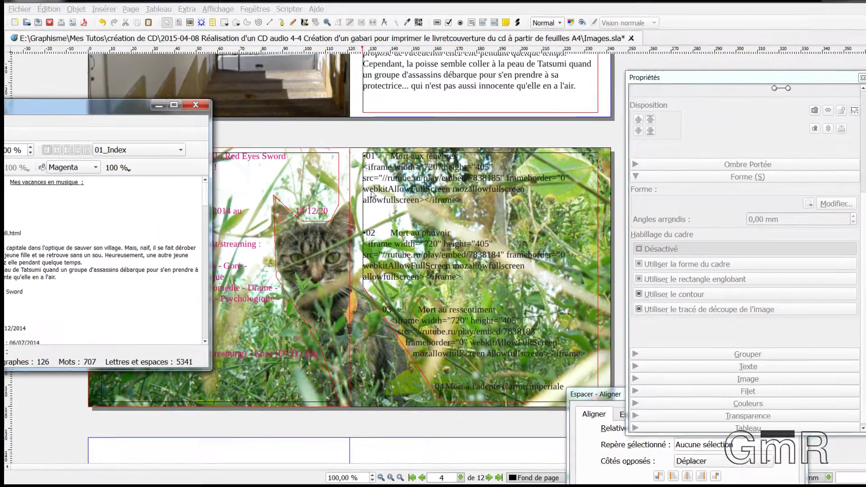
left_click_drag(51, 110, 533, 109)
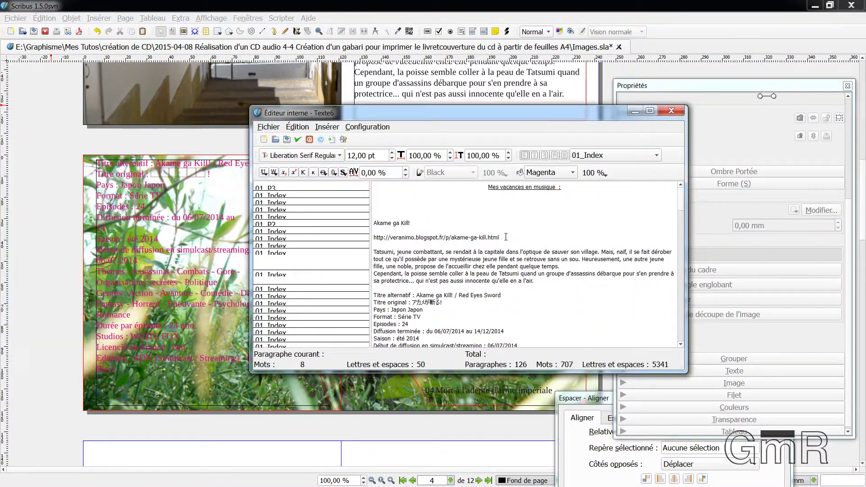
scroll(519, 274, "down", 2)
scroll(519, 271, "up", 2)
left_click(682, 109)
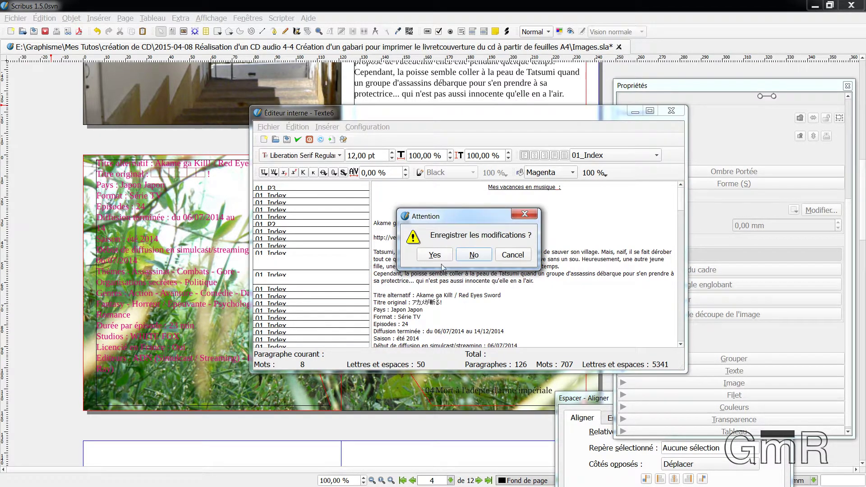
left_click(436, 255)
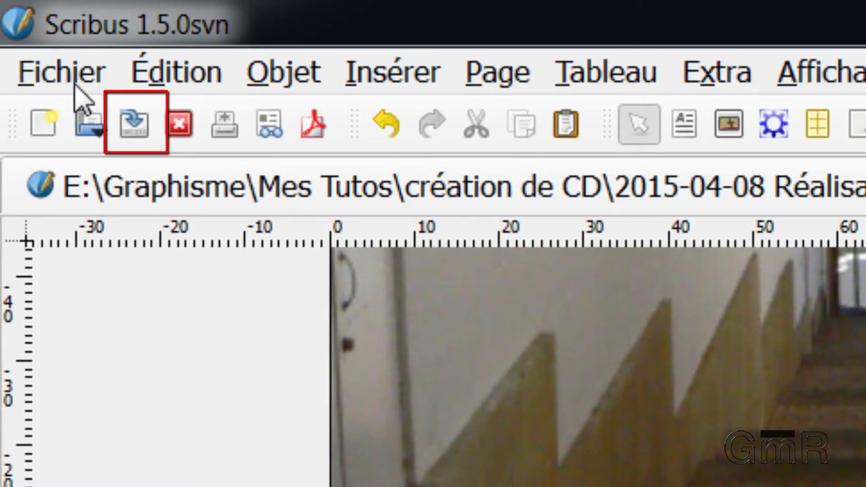
left_click(134, 130)
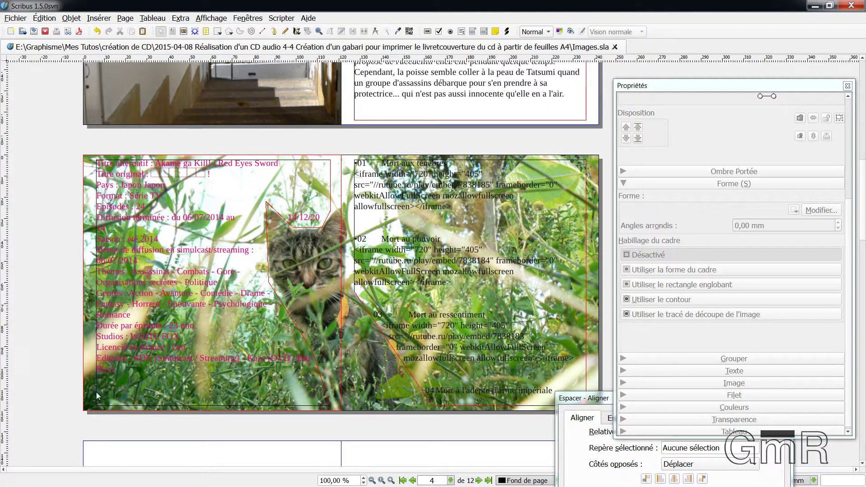
scroll(294, 294, "down", 1)
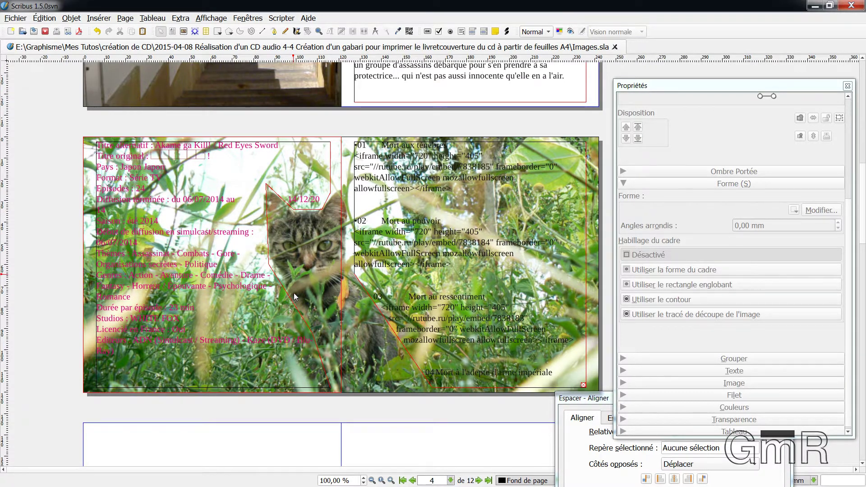
scroll(293, 293, "down", 2)
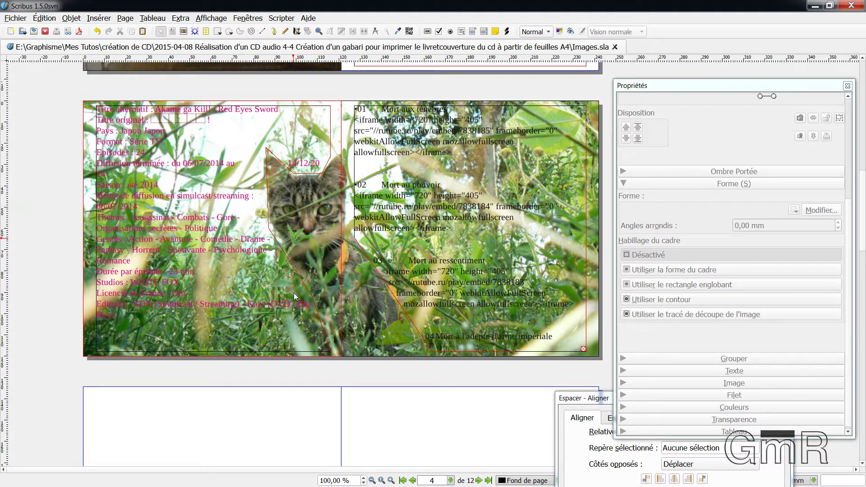